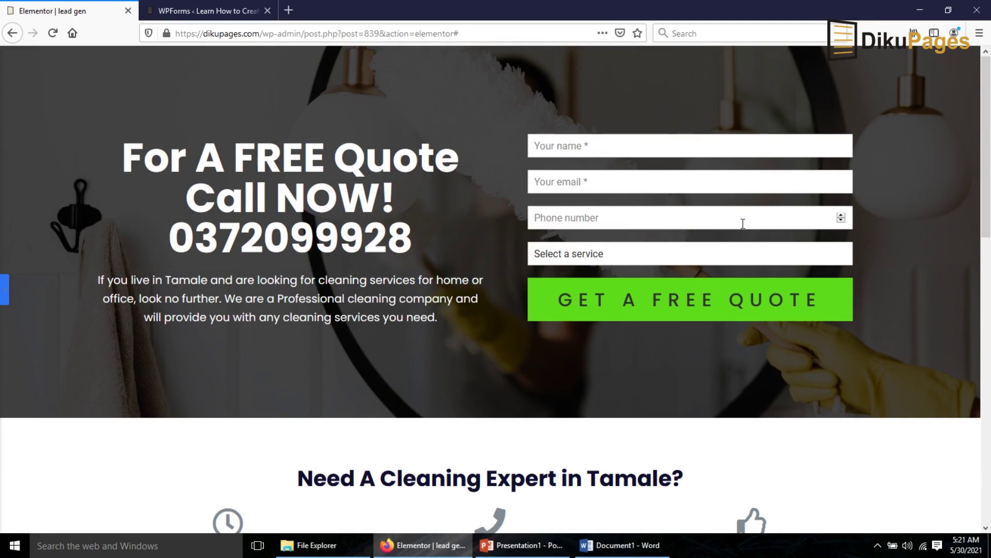
- Scroll through Installed Plugins to check that Elementor, Essential Addons and Rank Math SEO are active
{"action": "scroll", "coordinate": [542, 336], "scroll_direction": "down", "scroll_amount": 4}
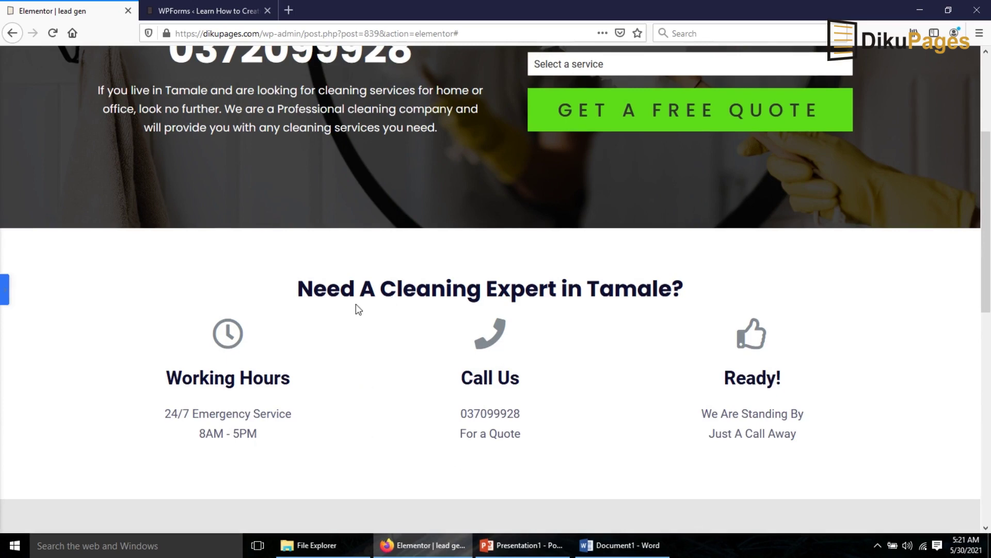
{"action": "scroll", "coordinate": [708, 396], "scroll_direction": "down", "scroll_amount": 8}
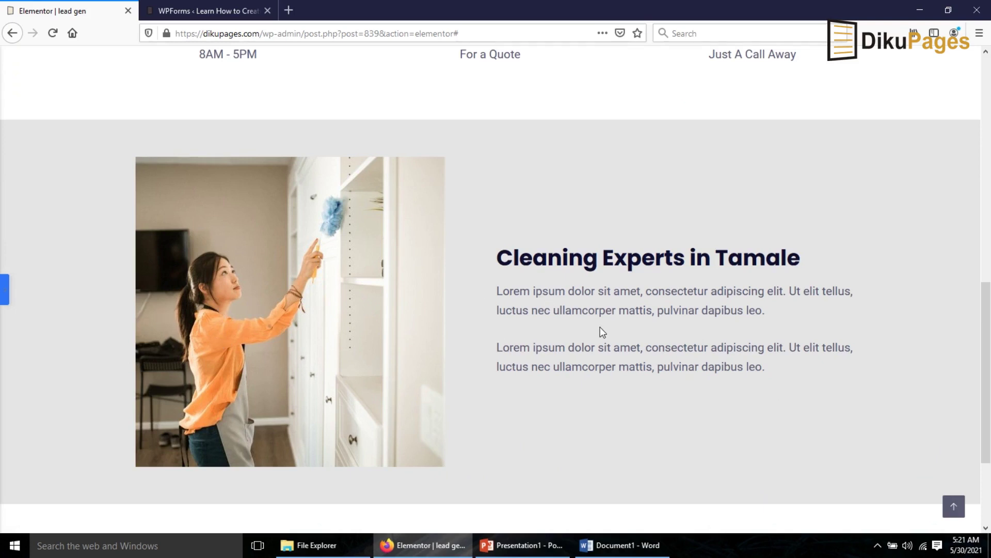
{"action": "scroll", "coordinate": [602, 329], "scroll_direction": "down", "scroll_amount": 3}
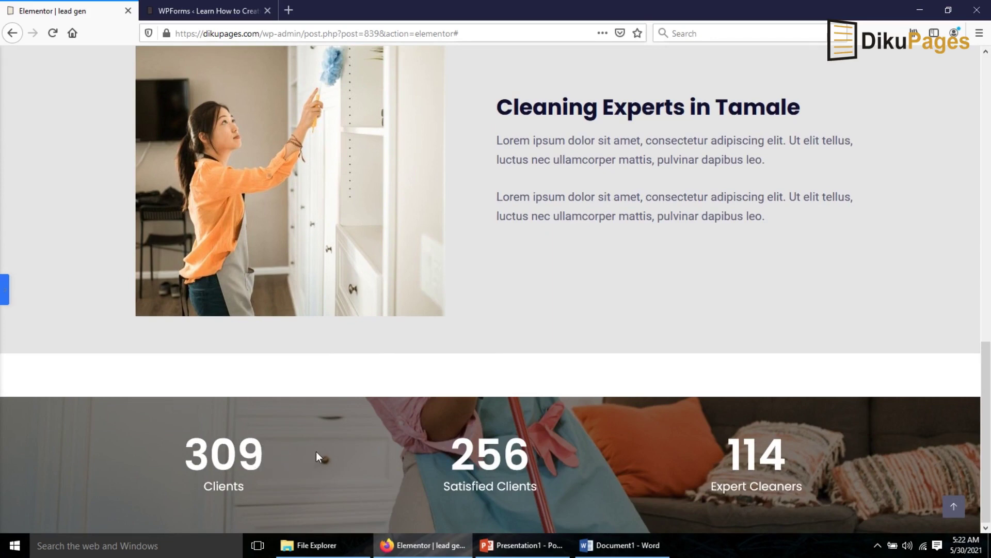
{"action": "scroll", "coordinate": [317, 450], "scroll_direction": "up", "scroll_amount": 15}
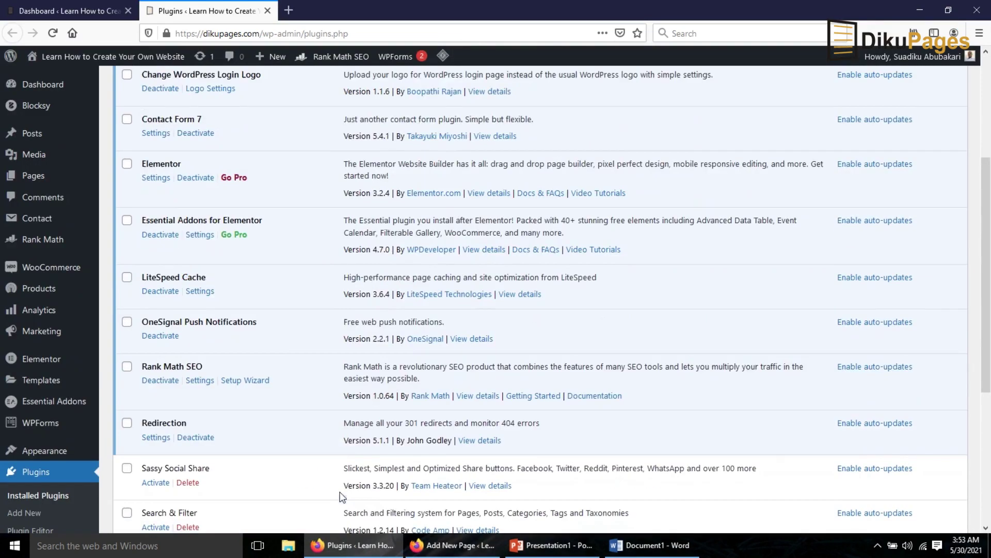
- Confirm Elementor and WPForms Lite are active, then close the Plugins tab
{"action": "scroll", "coordinate": [276, 469], "scroll_direction": "up", "scroll_amount": 5}
{"action": "scroll", "coordinate": [275, 470], "scroll_direction": "down", "scroll_amount": 3}
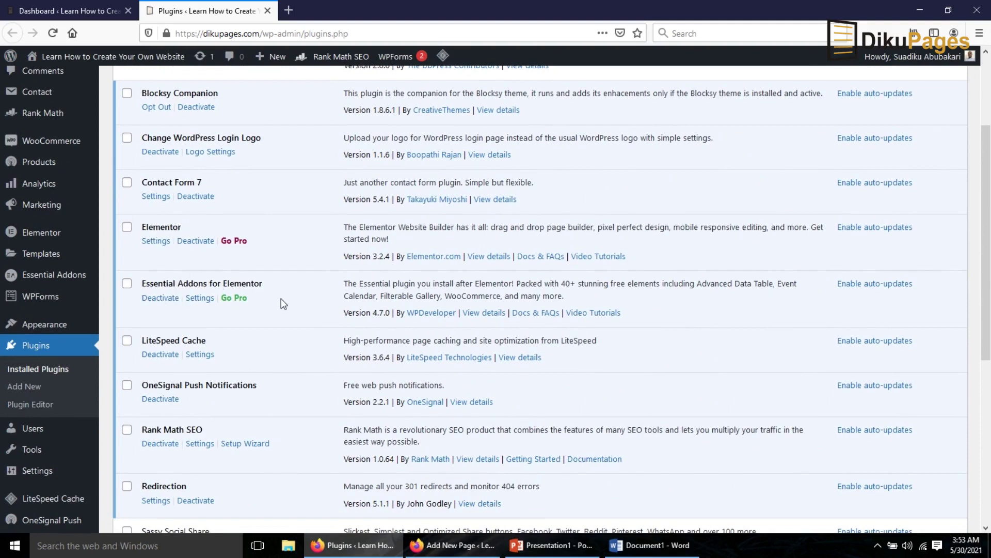
{"action": "scroll", "coordinate": [280, 303], "scroll_direction": "down", "scroll_amount": 8}
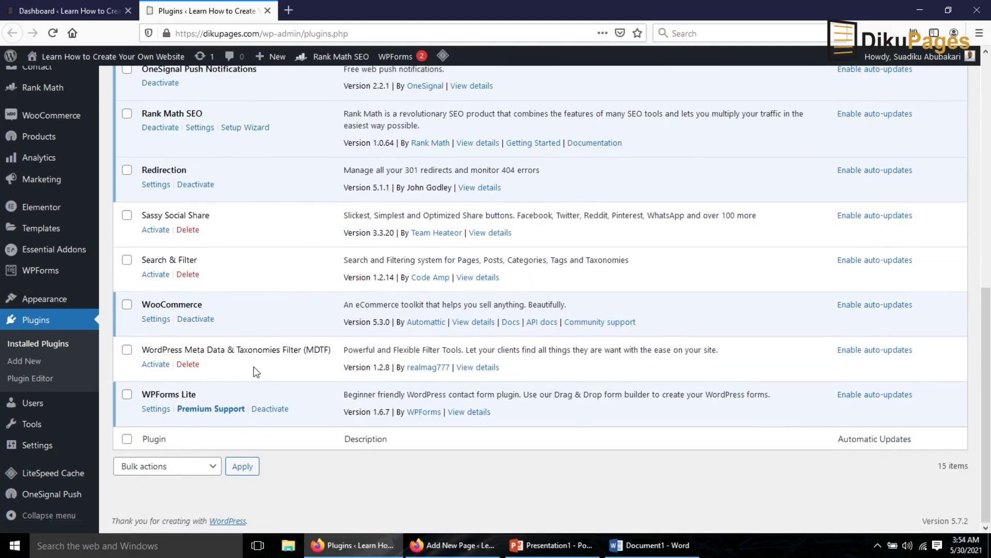
{"action": "scroll", "coordinate": [253, 367], "scroll_direction": "up", "scroll_amount": 5}
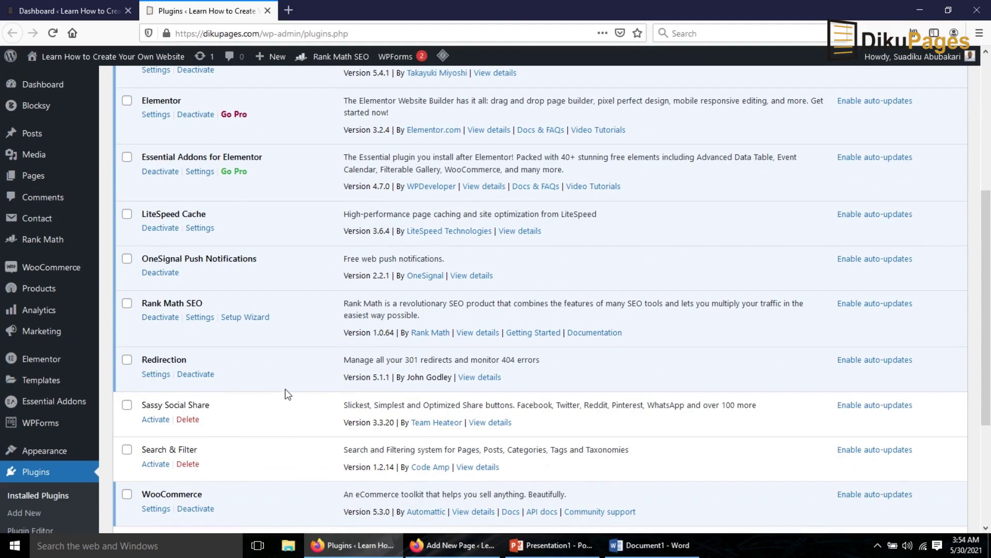
{"action": "left_click", "coordinate": [268, 10]}
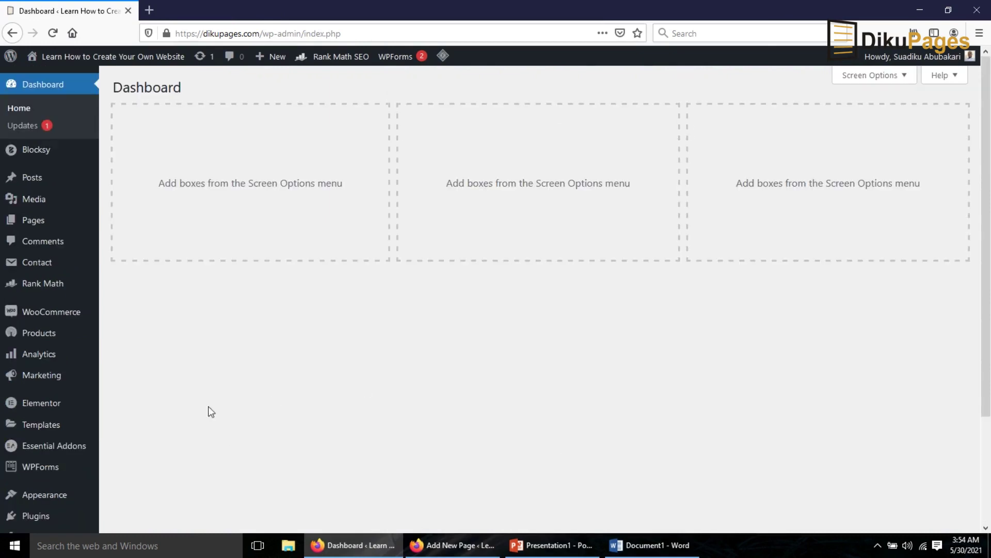
- Create a new page titled 'lead gen' using the Elementor Canvas template
{"action": "mouse_move", "coordinate": [34, 221]}
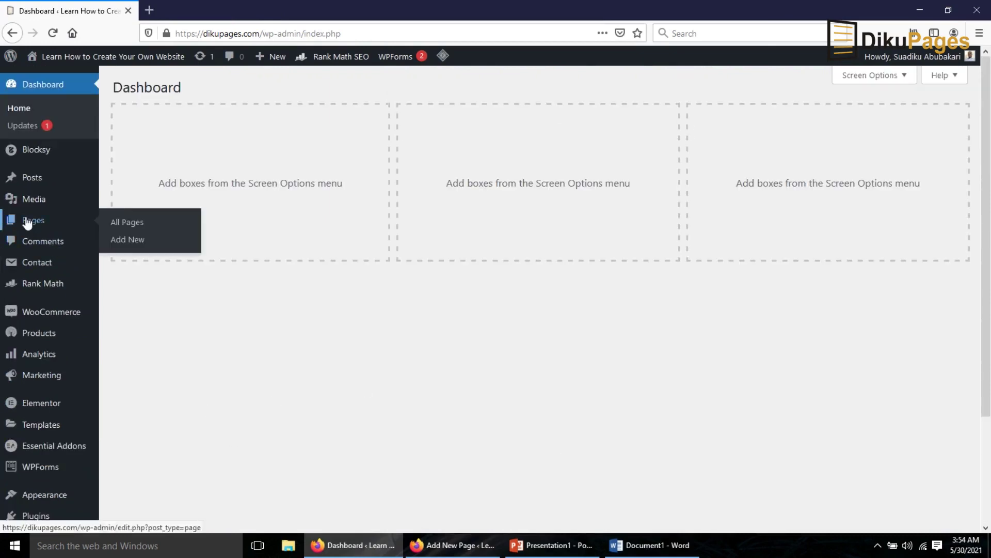
{"action": "left_click", "coordinate": [138, 243]}
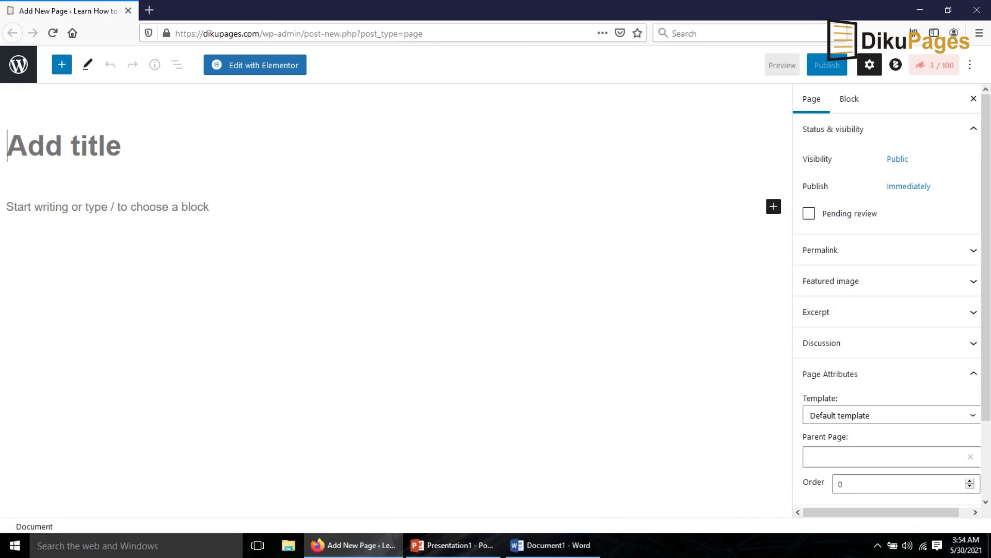
{"action": "type", "text": "lead gen"}
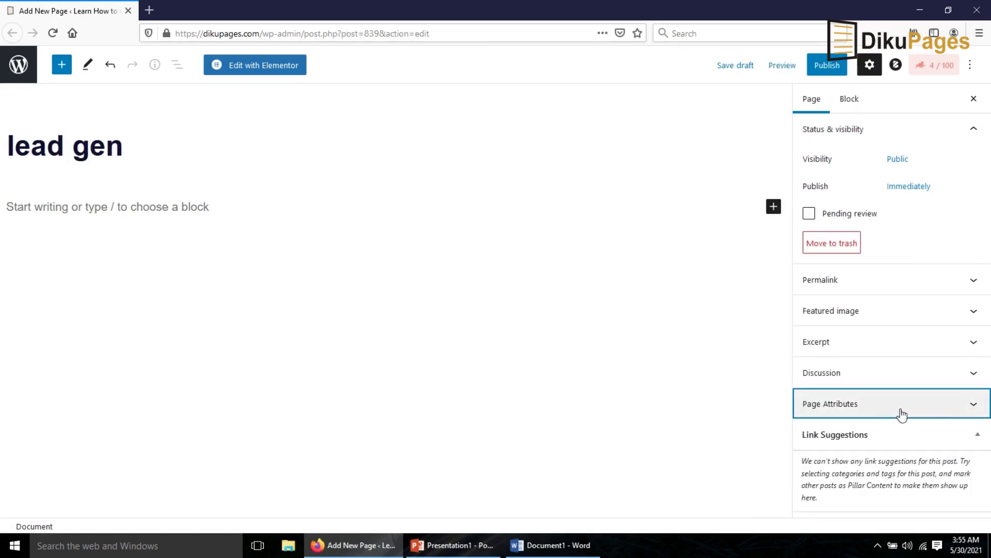
{"action": "left_click", "coordinate": [897, 408]}
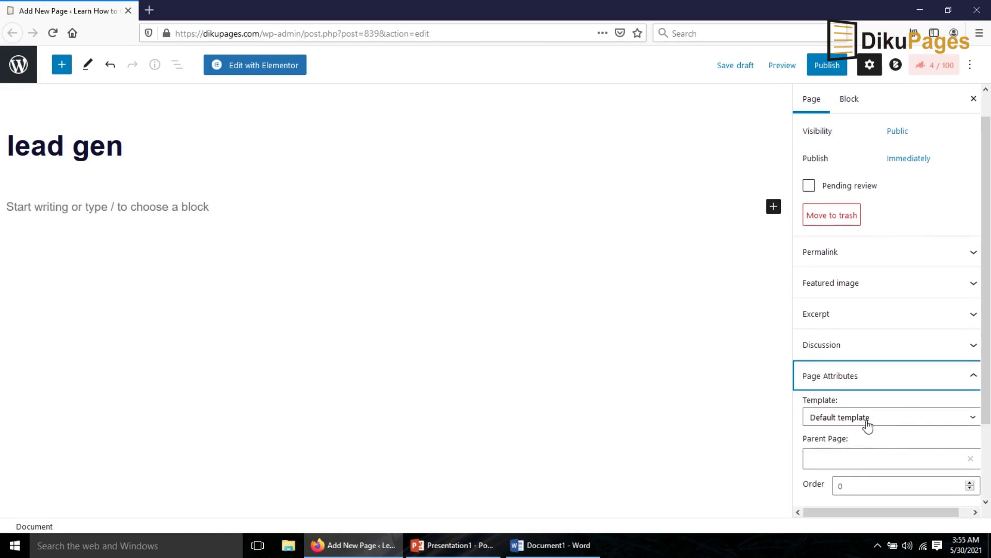
{"action": "left_click", "coordinate": [868, 426]}
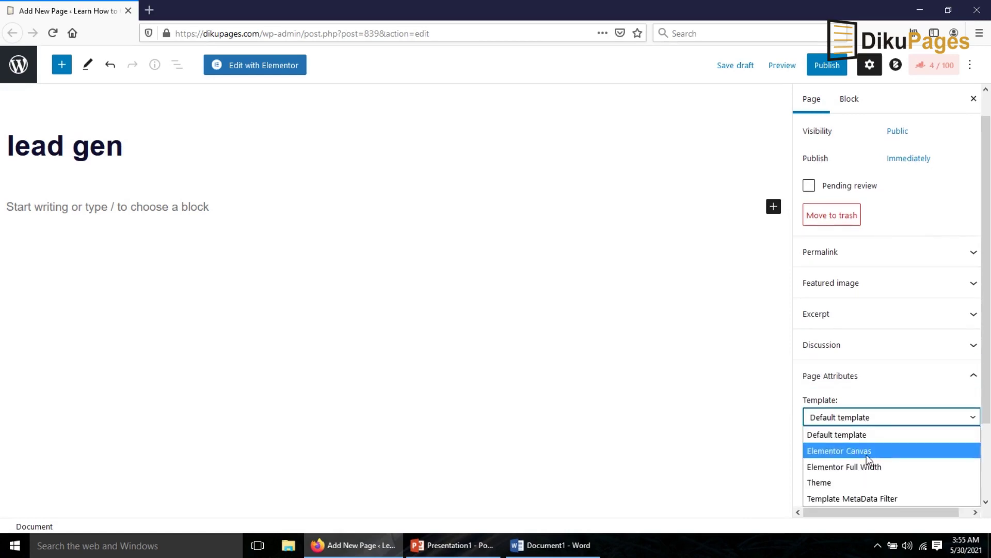
{"action": "left_click", "coordinate": [866, 454]}
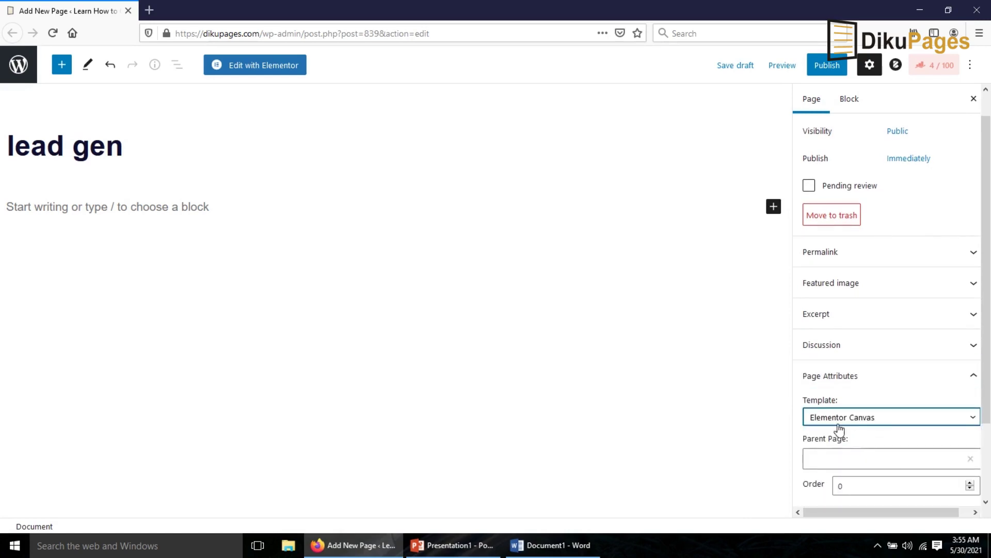
- Publish the 'lead gen' page and open it in Elementor
{"action": "left_click", "coordinate": [826, 62]}
{"action": "left_click", "coordinate": [857, 73]}
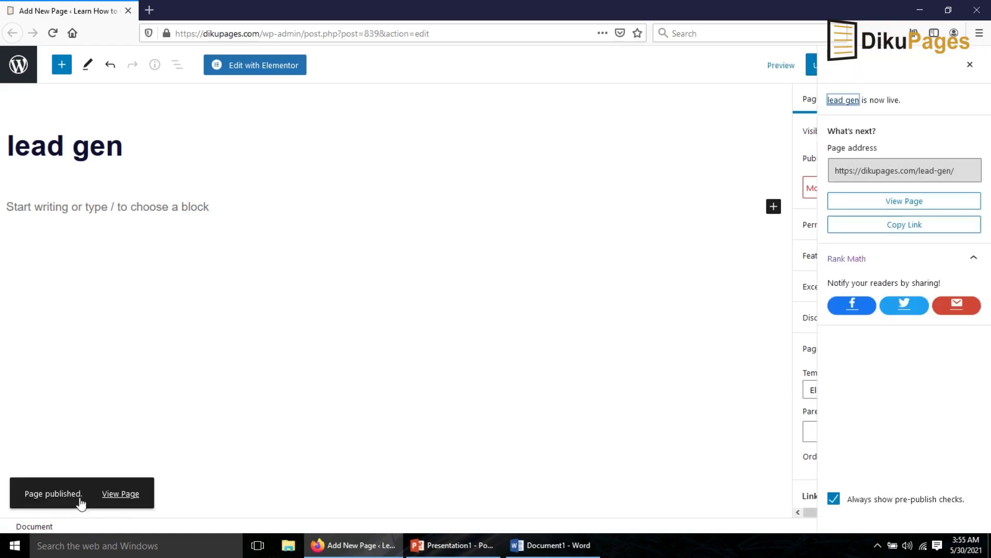
{"action": "left_click", "coordinate": [258, 69]}
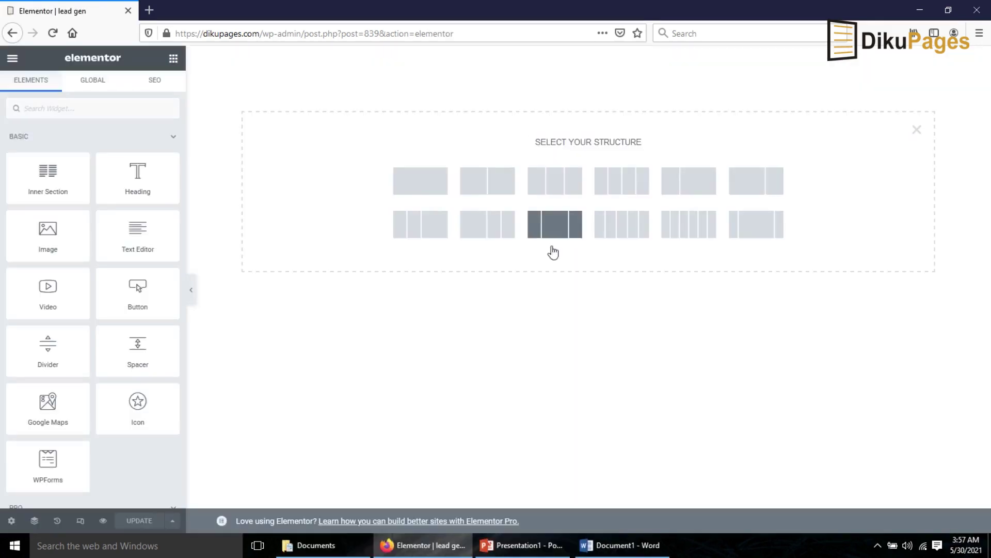
- Add a two-column section with Height set to Min Height and a 600 px minimum
{"action": "left_click", "coordinate": [487, 183]}
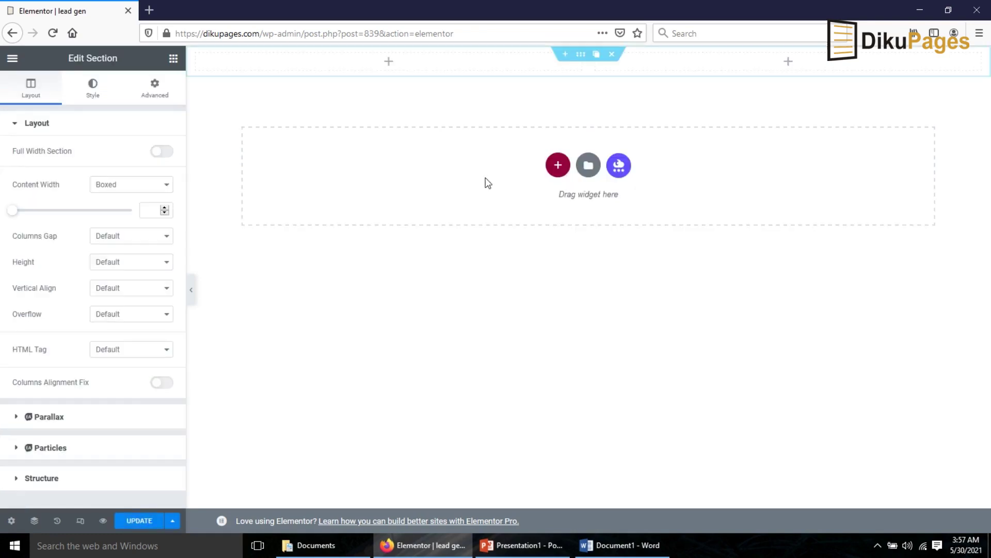
{"action": "left_click", "coordinate": [116, 268]}
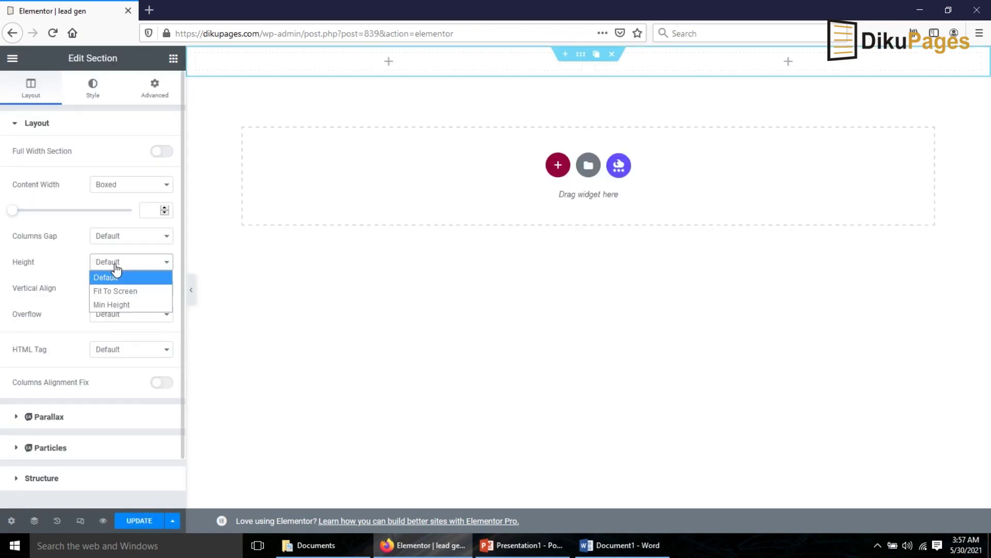
{"action": "left_click", "coordinate": [122, 304]}
{"action": "left_click_drag", "start_coordinate": [148, 302], "coordinate": [139, 301]}
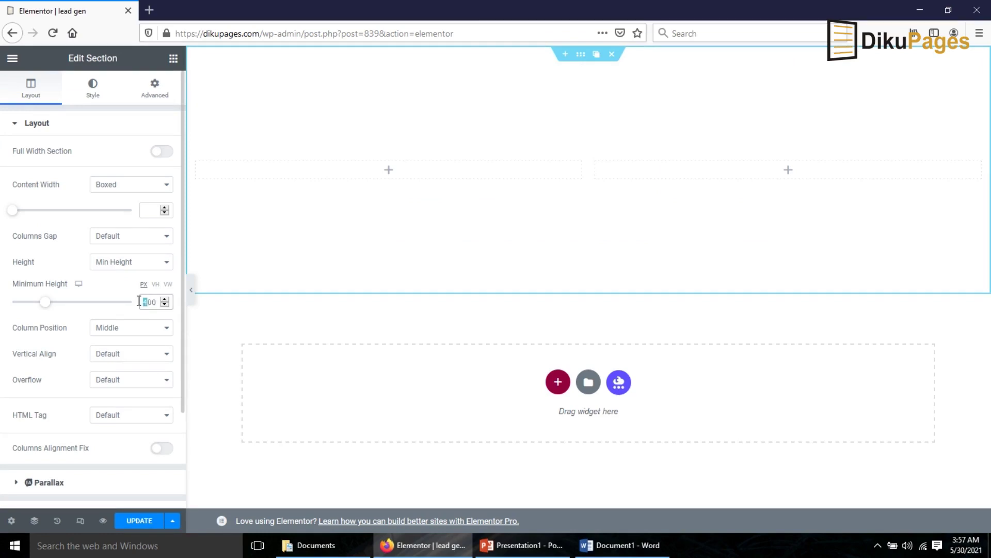
{"action": "type", "text": "6"}
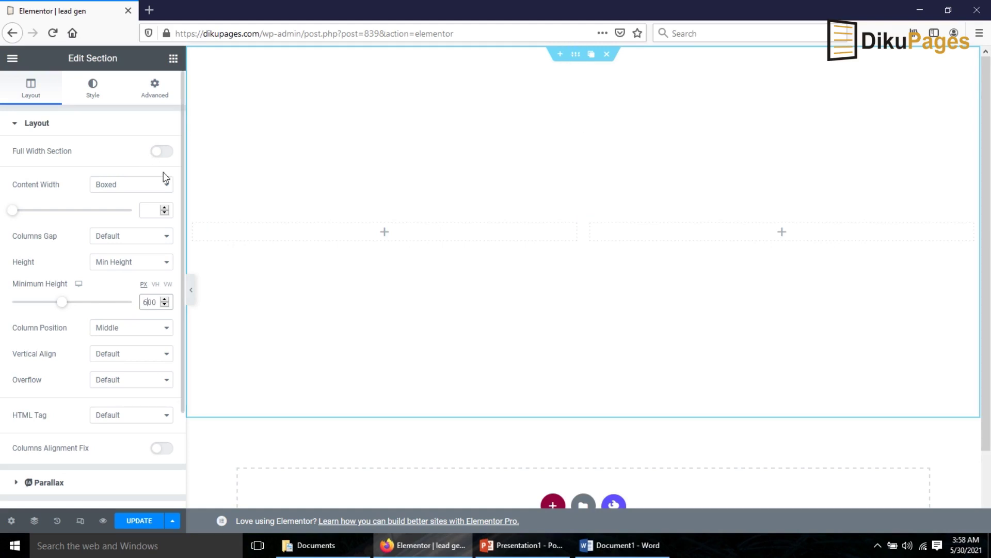
- Upload hero.jpg and set it as the section's classic background image
{"action": "left_click", "coordinate": [94, 89]}
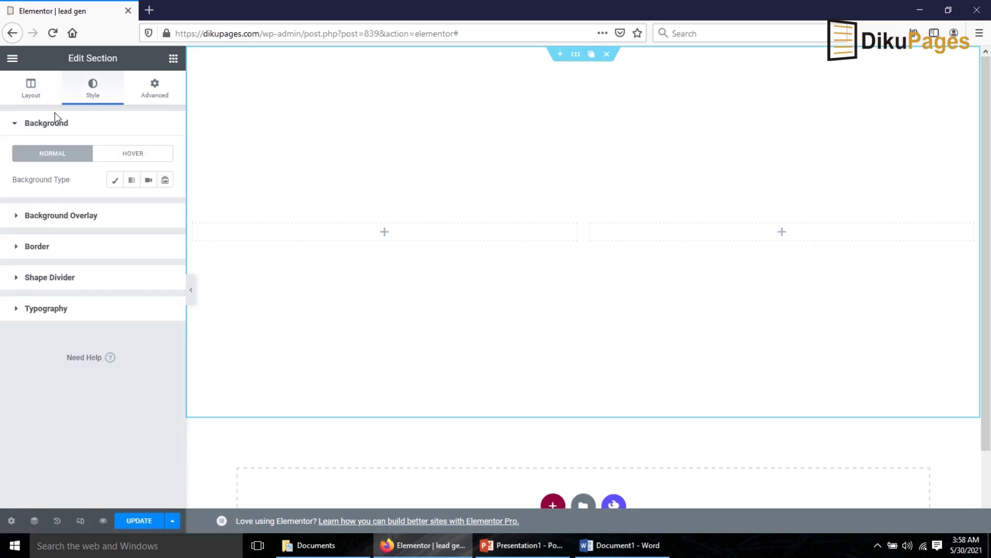
{"action": "left_click", "coordinate": [114, 182]}
{"action": "left_click", "coordinate": [85, 275]}
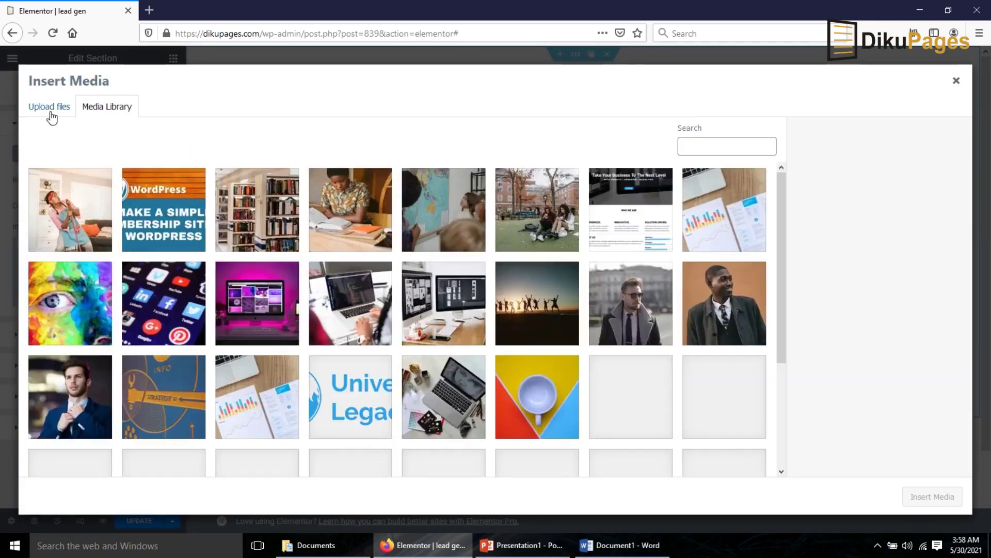
{"action": "left_click", "coordinate": [49, 107]}
{"action": "left_click", "coordinate": [493, 287]}
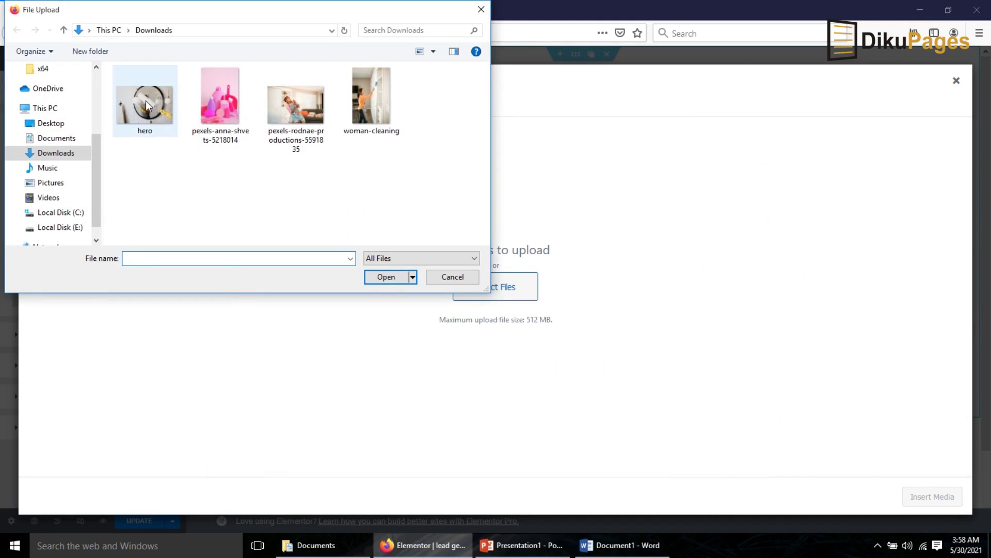
{"action": "left_click", "coordinate": [145, 101]}
{"action": "left_click", "coordinate": [382, 276]}
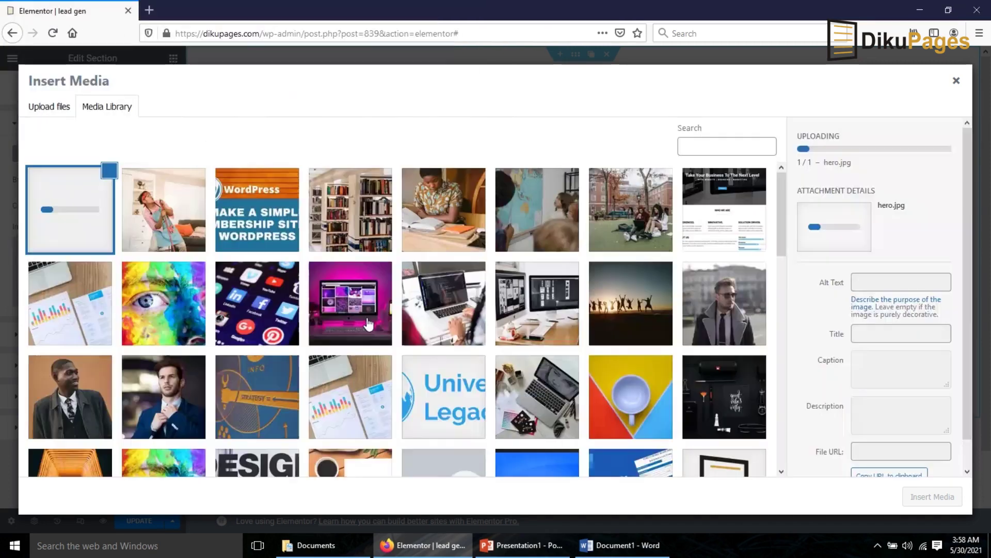
{"action": "key", "text": "Escape"}
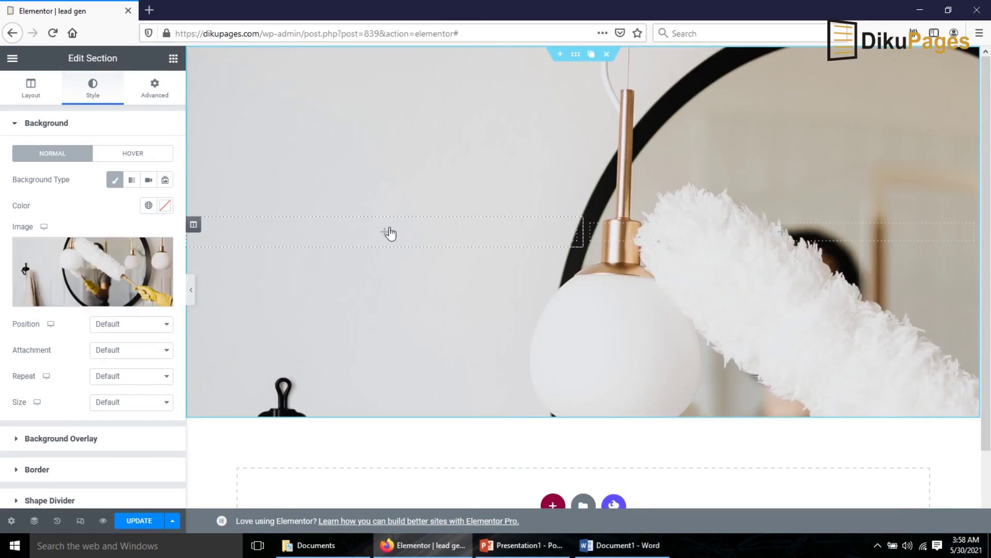
- Set the background image position to Center Center and size to Cover
{"action": "left_click", "coordinate": [131, 327]}
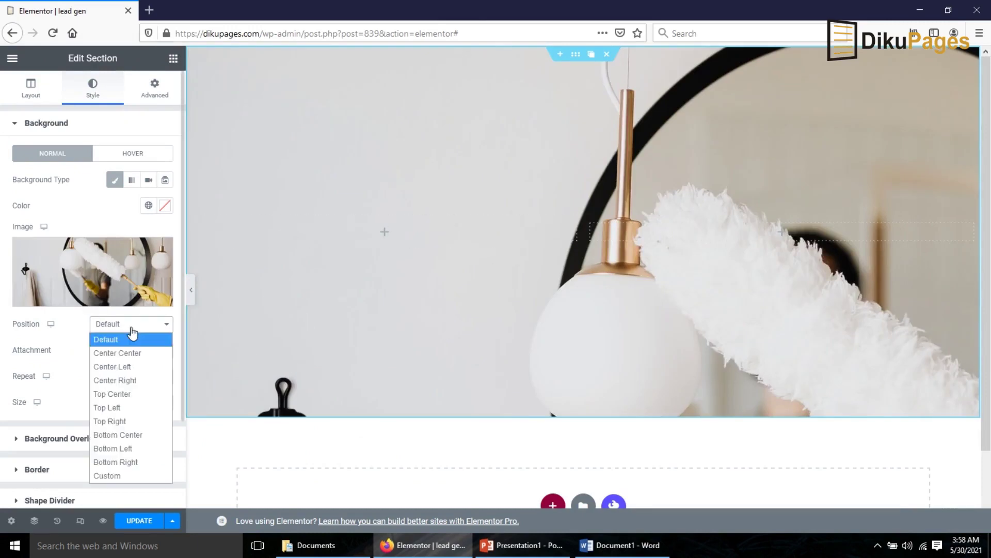
{"action": "left_click", "coordinate": [132, 355]}
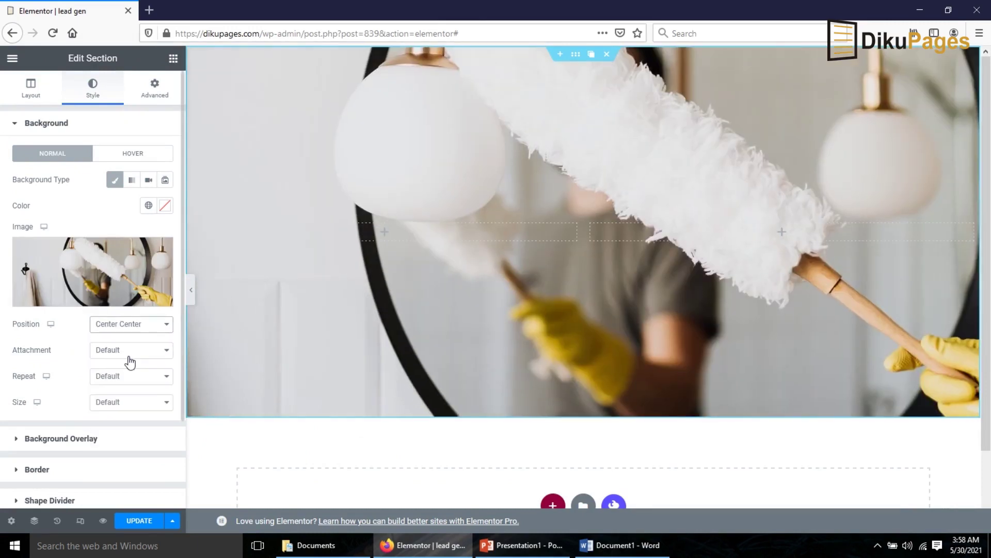
{"action": "left_click", "coordinate": [119, 408]}
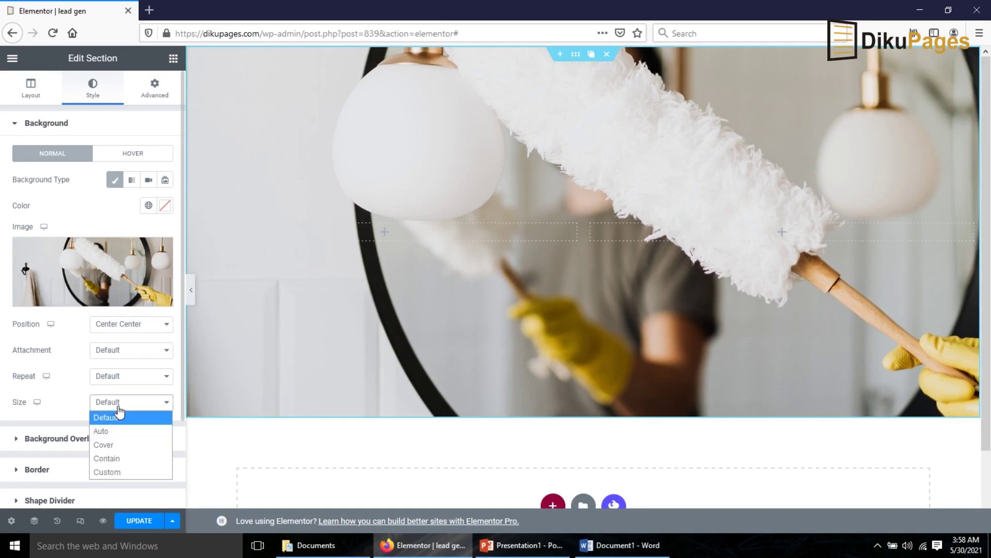
{"action": "left_click", "coordinate": [121, 446]}
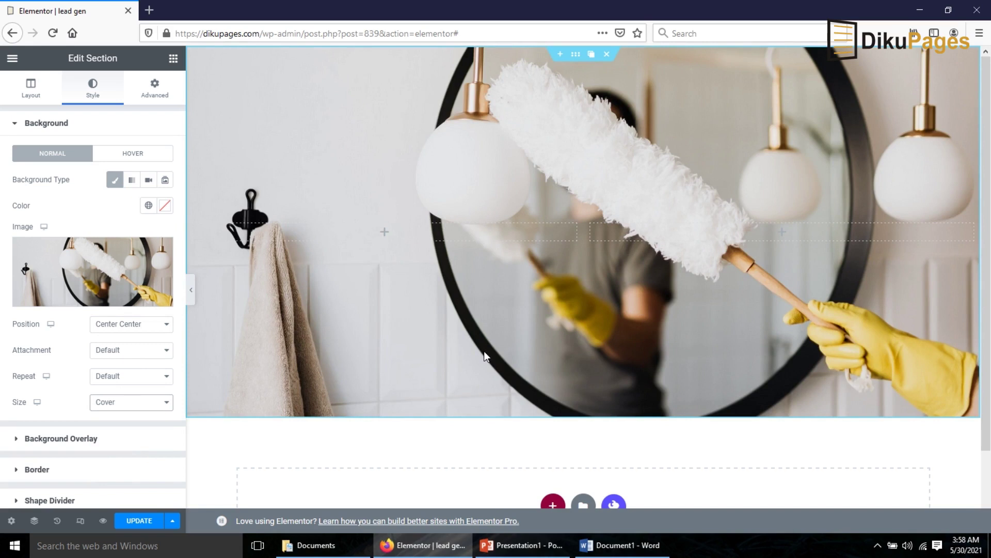
{"action": "left_click", "coordinate": [174, 59]}
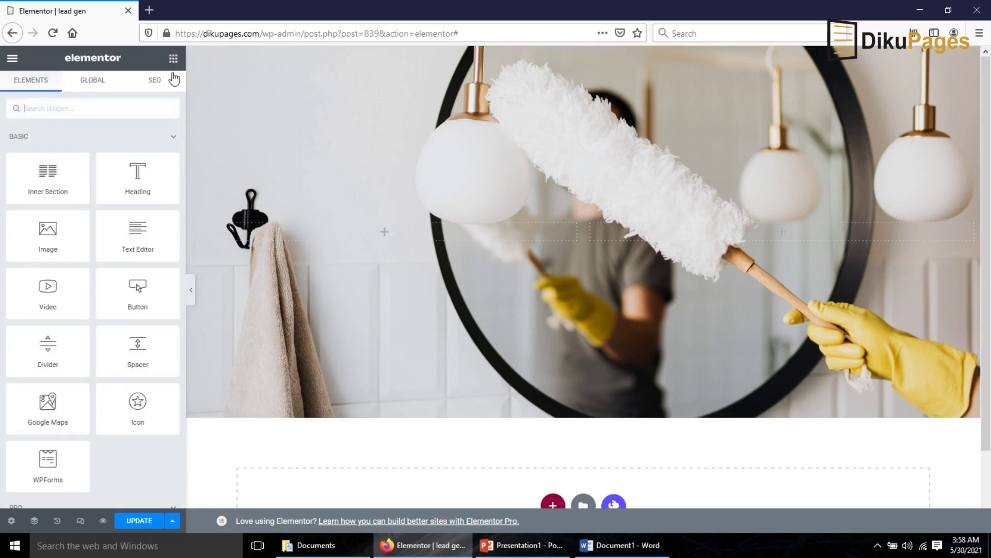
- Add a heading 'For A FREE Quote Call NOW!' plus the phone number, split into three lines with <br>
{"action": "left_click_drag", "start_coordinate": [139, 173], "coordinate": [423, 230]}
{"action": "left_click", "coordinate": [36, 205]}
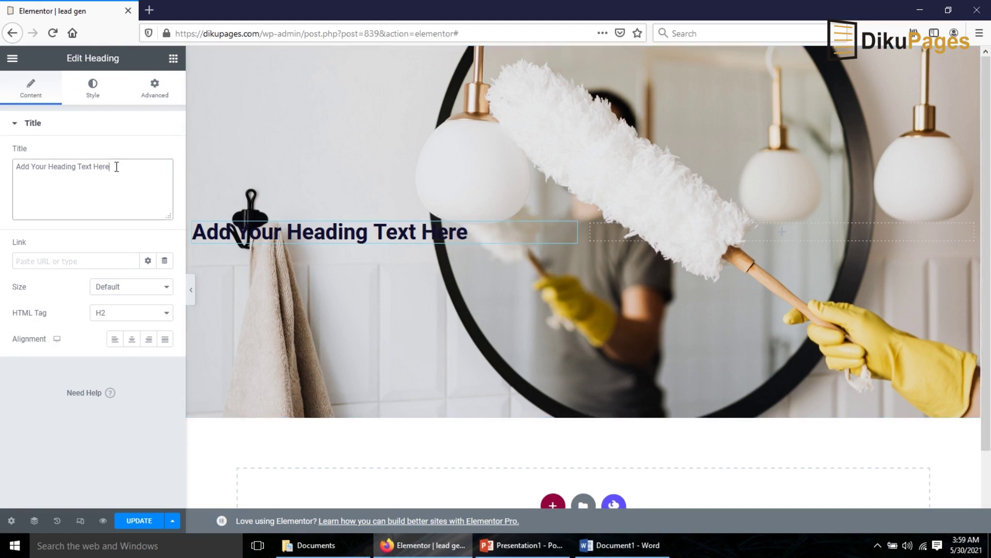
{"action": "left_click_drag", "start_coordinate": [124, 166], "coordinate": [2, 176]}
{"action": "key", "text": "ctrl+v"}
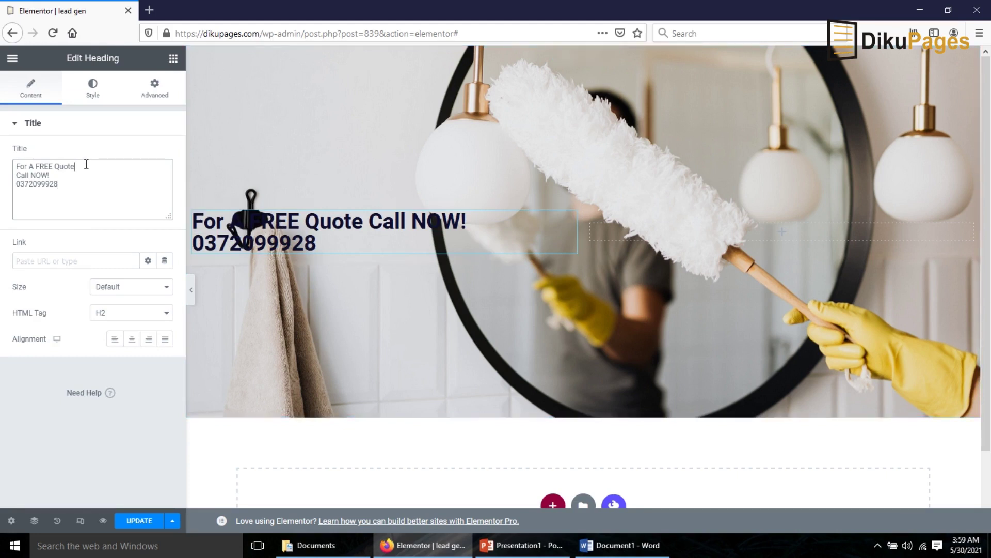
{"action": "type", "text": "<br"}
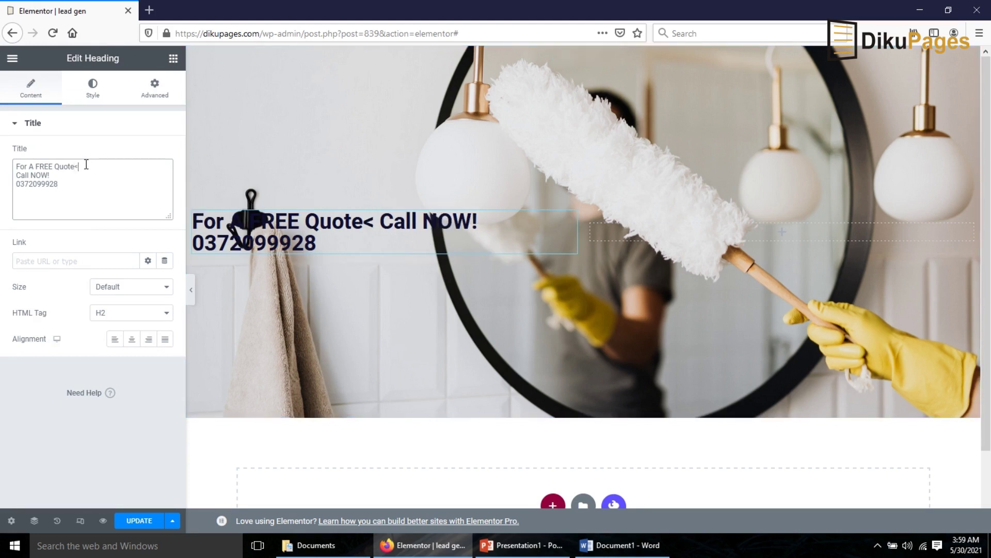
{"action": "key", "text": "BackSpace"}
{"action": "key", "text": "BackSpace"}
{"action": "type", "text": "br>"}
{"action": "key", "text": "shift+Left"}
{"action": "key", "text": "shift+Left"}
{"action": "key", "text": "shift+Left"}
{"action": "key", "text": "shift+Left"}
{"action": "key", "text": "ctrl+c"}
{"action": "left_click", "coordinate": [52, 175]}
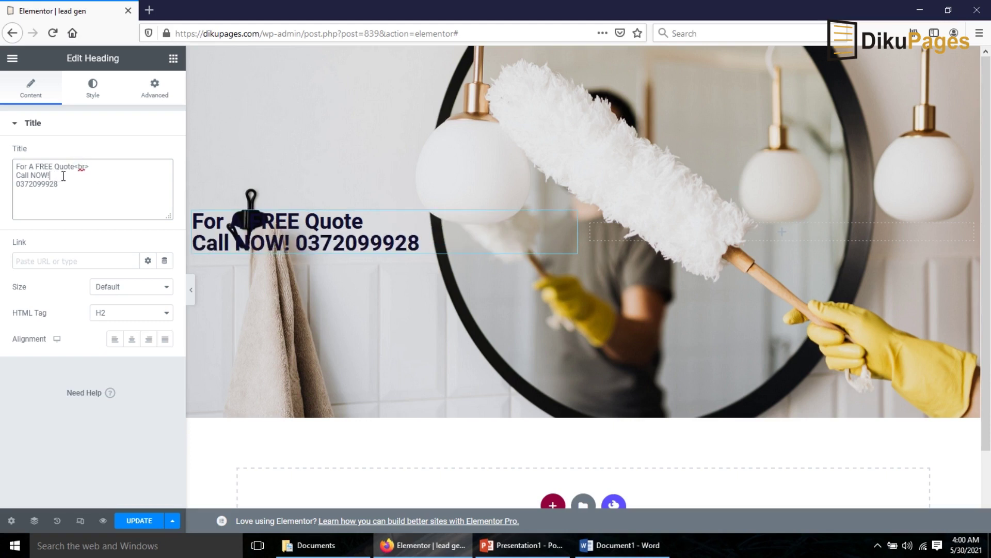
{"action": "key", "text": "ctrl+v"}
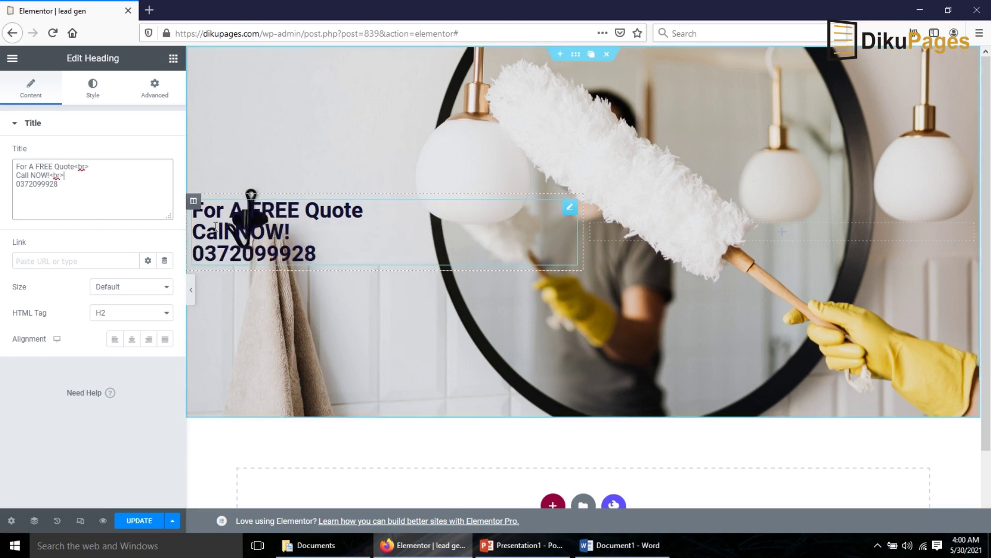
- Add a Text Editor below the heading, replacing Lorem ipsum with a paragraph about Tamale cleaning services
{"action": "left_click", "coordinate": [171, 60]}
{"action": "left_click_drag", "start_coordinate": [134, 235], "coordinate": [292, 248]}
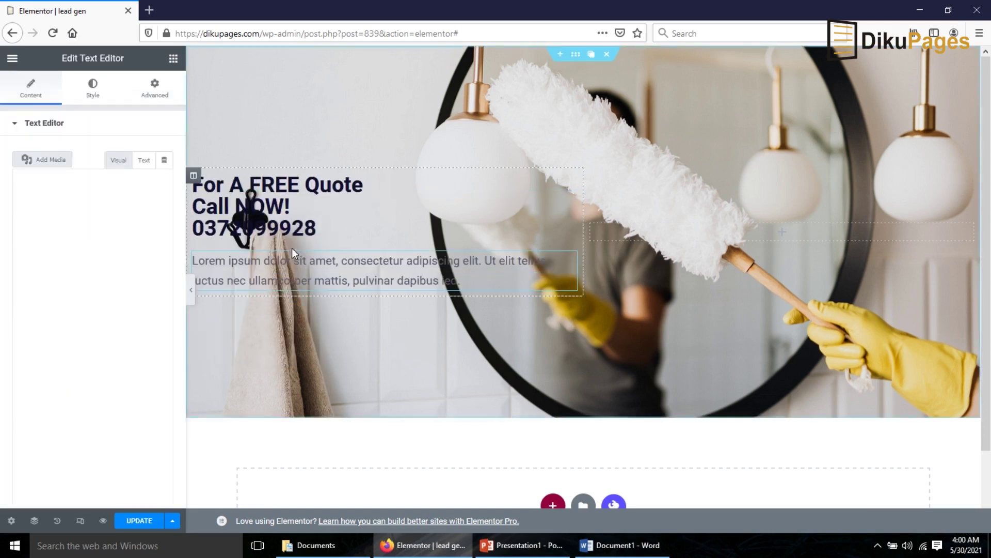
{"action": "left_click_drag", "start_coordinate": [145, 272], "coordinate": [0, 188]}
{"action": "key", "text": "BackSpace"}
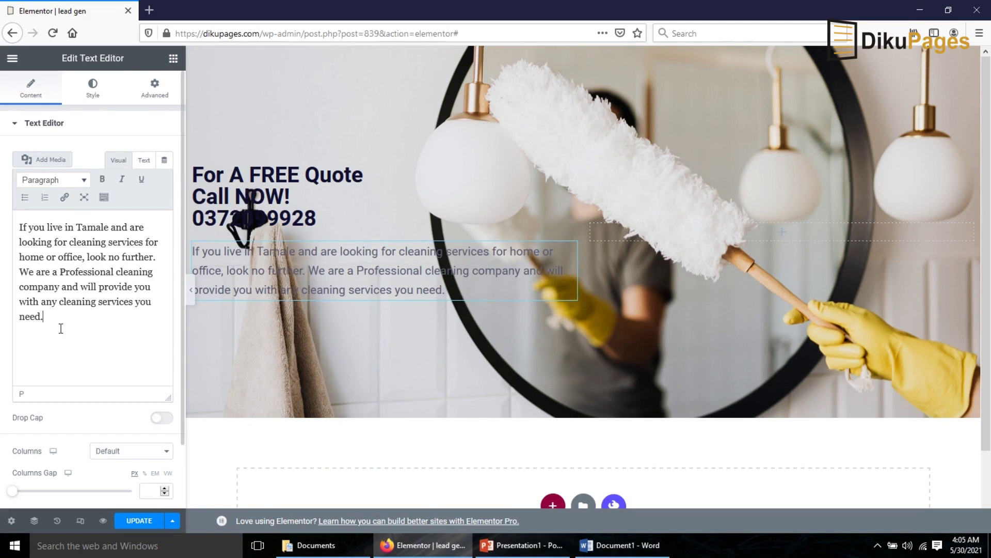
{"action": "left_click", "coordinate": [577, 61]}
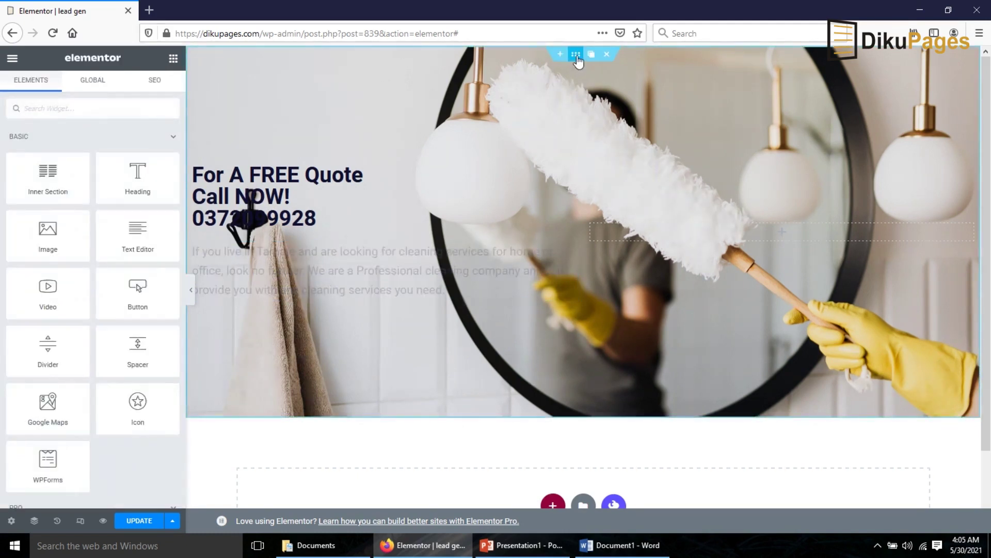
- Give the hero section a classic #000000 background overlay at 0.7 opacity
{"action": "left_click", "coordinate": [576, 55]}
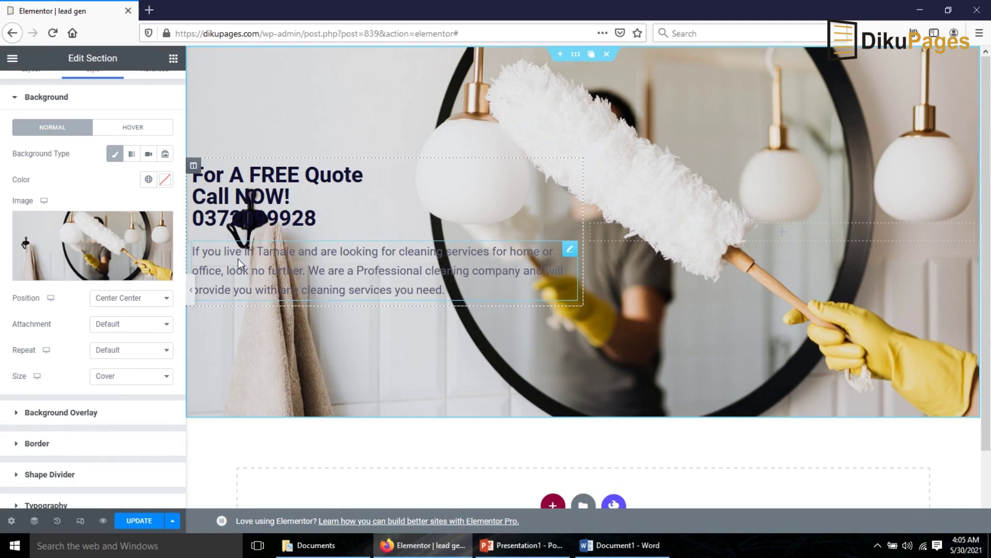
{"action": "left_click", "coordinate": [60, 413]}
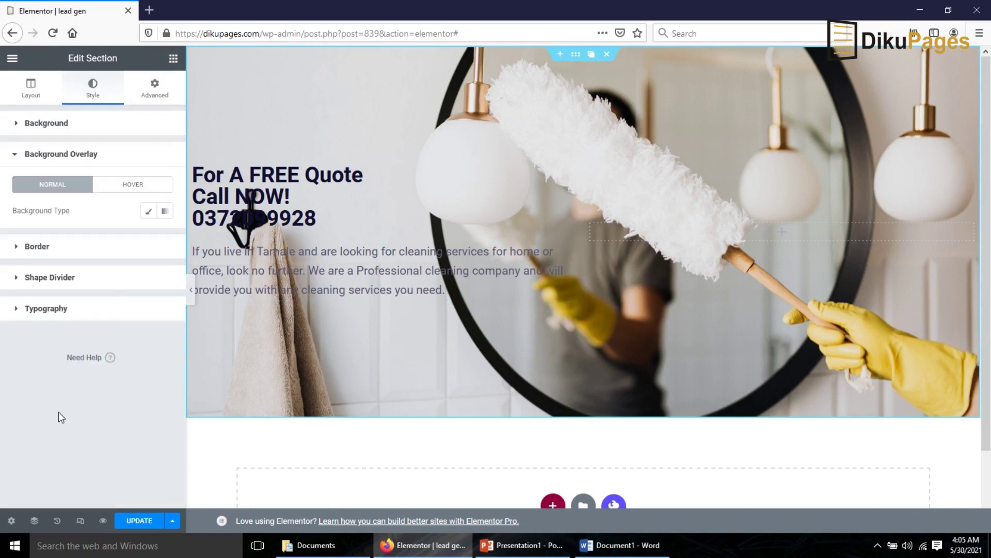
{"action": "left_click", "coordinate": [149, 213]}
{"action": "left_click", "coordinate": [165, 238]}
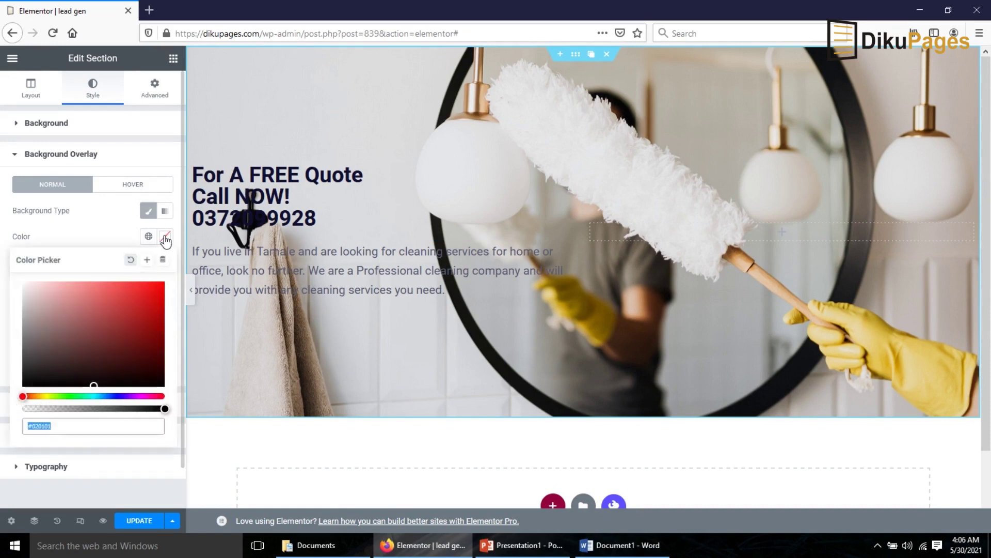
{"action": "mouse_move", "coordinate": [92, 383]}
{"action": "left_mouse_down"}
{"action": "mouse_move", "coordinate": [59, 376]}
{"action": "mouse_move", "coordinate": [2, 407]}
{"action": "left_mouse_up"}
{"action": "left_click", "coordinate": [3, 406]}
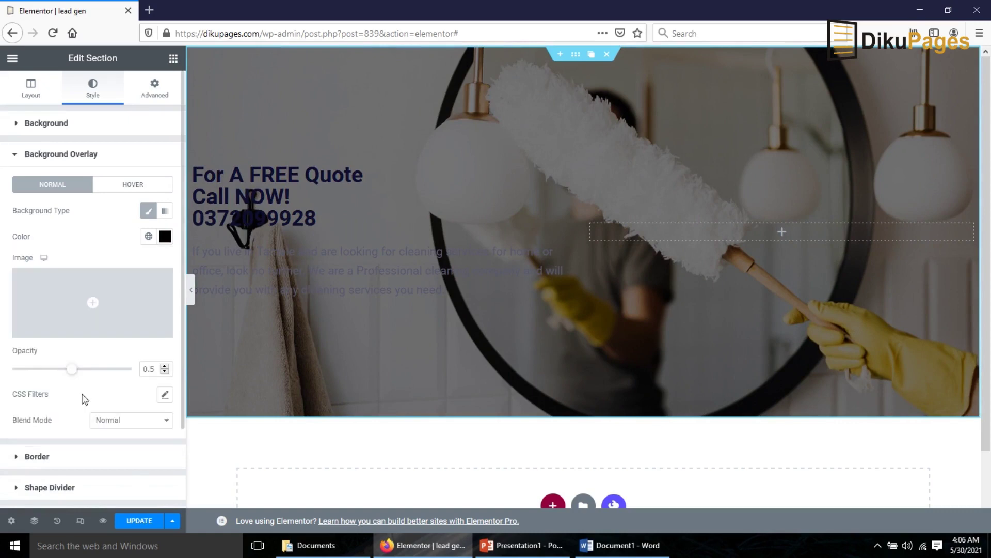
{"action": "left_click_drag", "start_coordinate": [73, 371], "coordinate": [97, 380]}
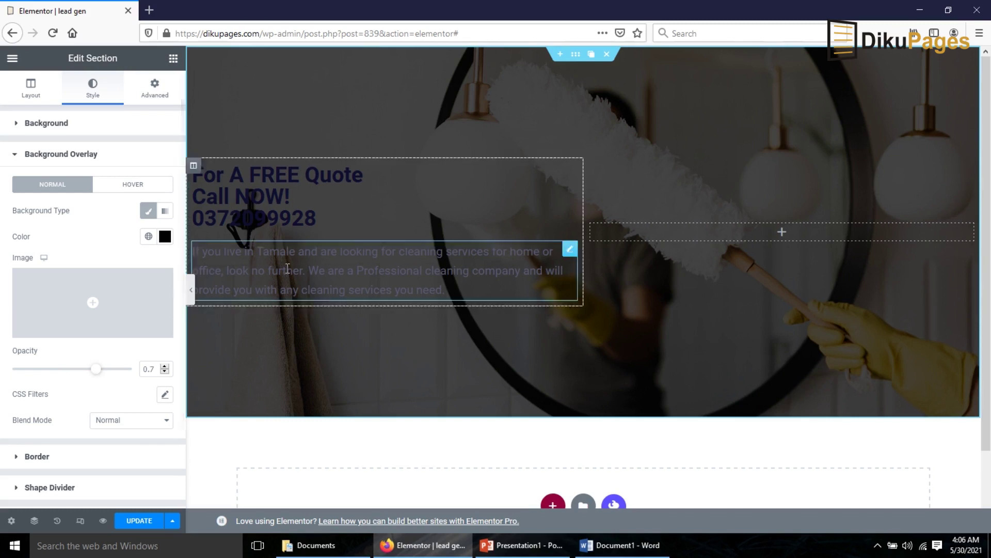
{"action": "left_click", "coordinate": [260, 200]}
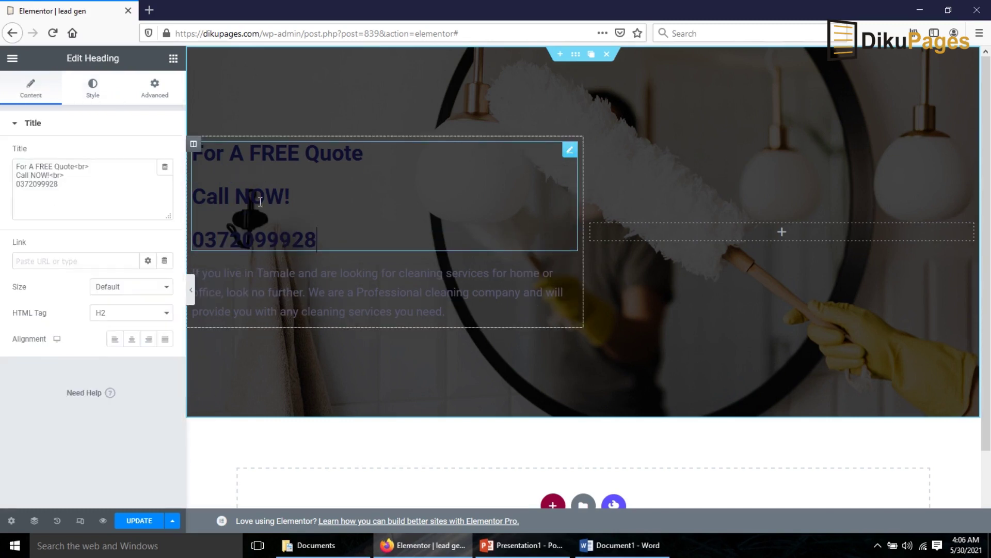
- Make the hero heading #FFFFFF, 65 px in size, and centre-aligned
{"action": "left_click", "coordinate": [92, 91]}
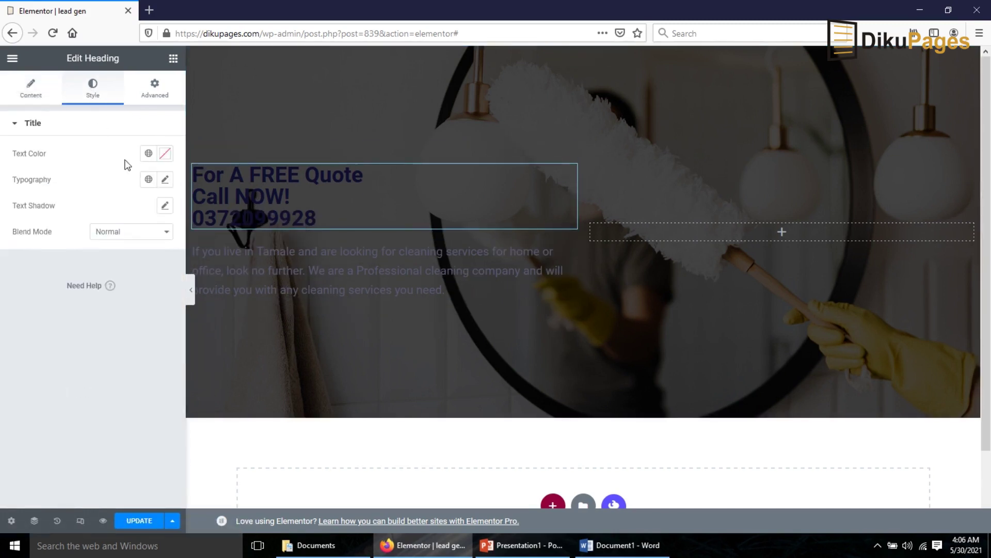
{"action": "left_click", "coordinate": [165, 153]}
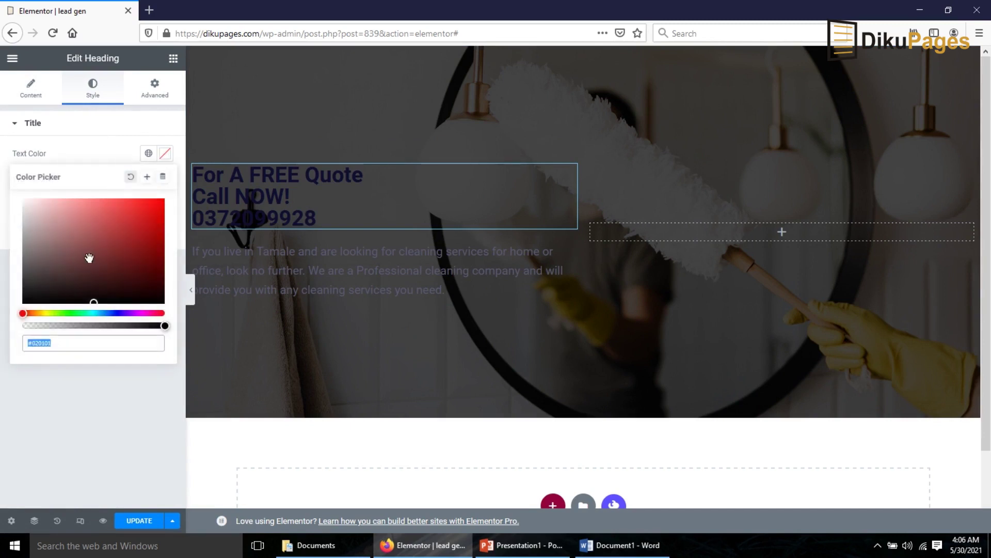
{"action": "left_click_drag", "start_coordinate": [91, 259], "coordinate": [7, 168]}
{"action": "left_click", "coordinate": [4, 165]}
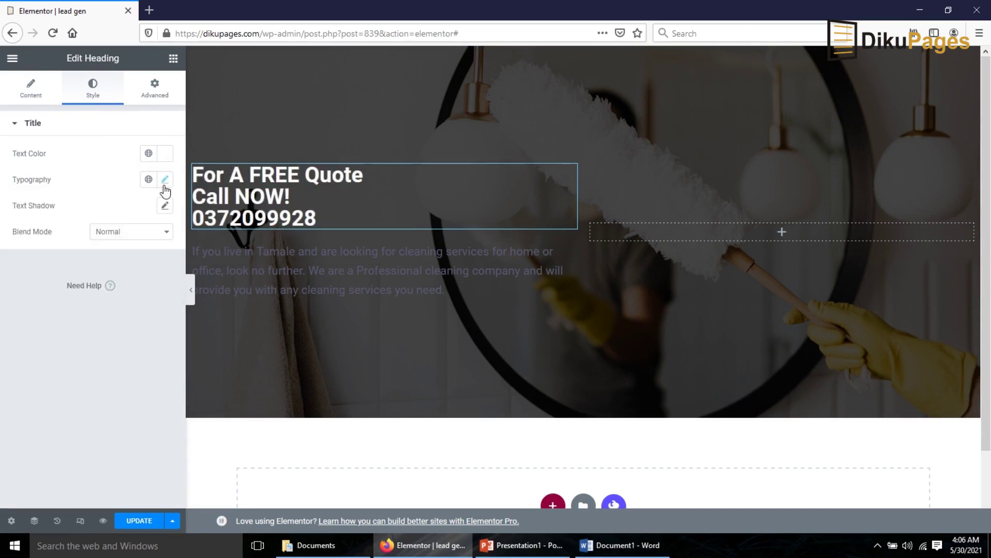
{"action": "left_click", "coordinate": [166, 179]}
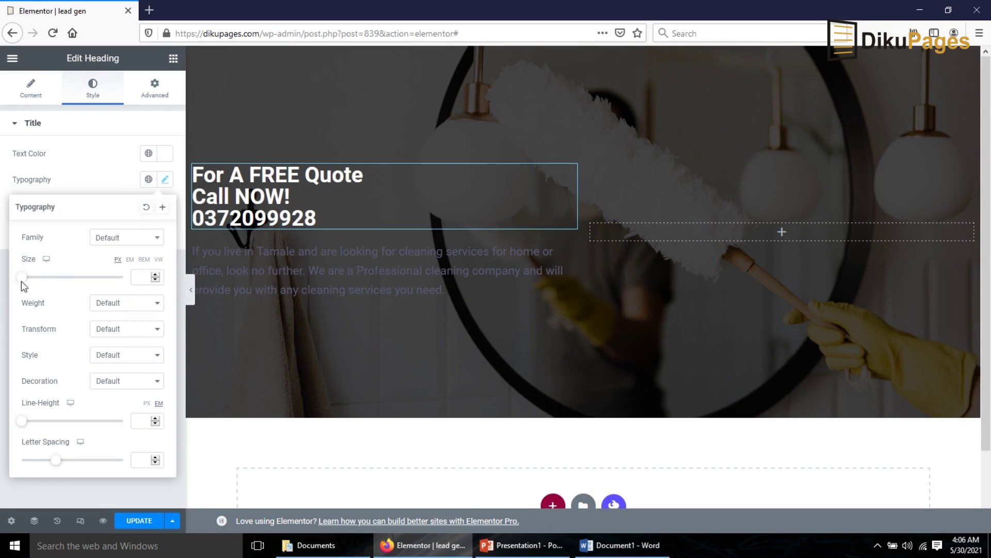
{"action": "left_click_drag", "start_coordinate": [21, 278], "coordinate": [55, 277]}
{"action": "left_click", "coordinate": [32, 99]}
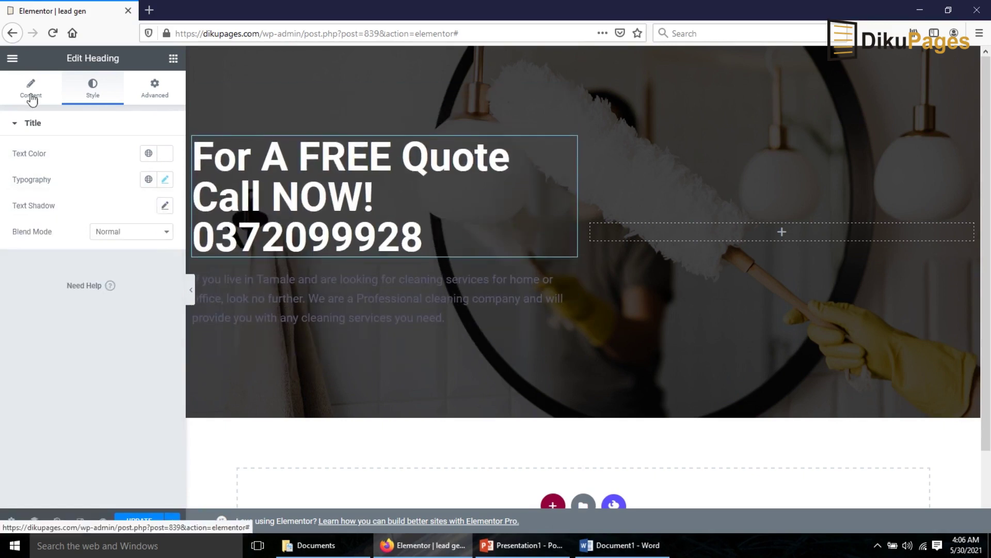
{"action": "left_click", "coordinate": [31, 93]}
{"action": "left_click", "coordinate": [131, 340]}
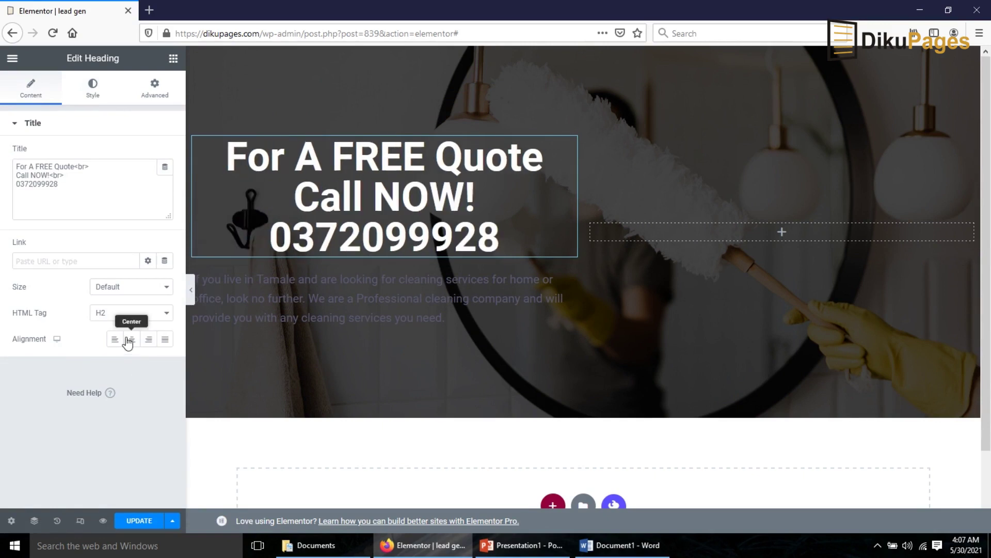
{"action": "left_click", "coordinate": [557, 310]}
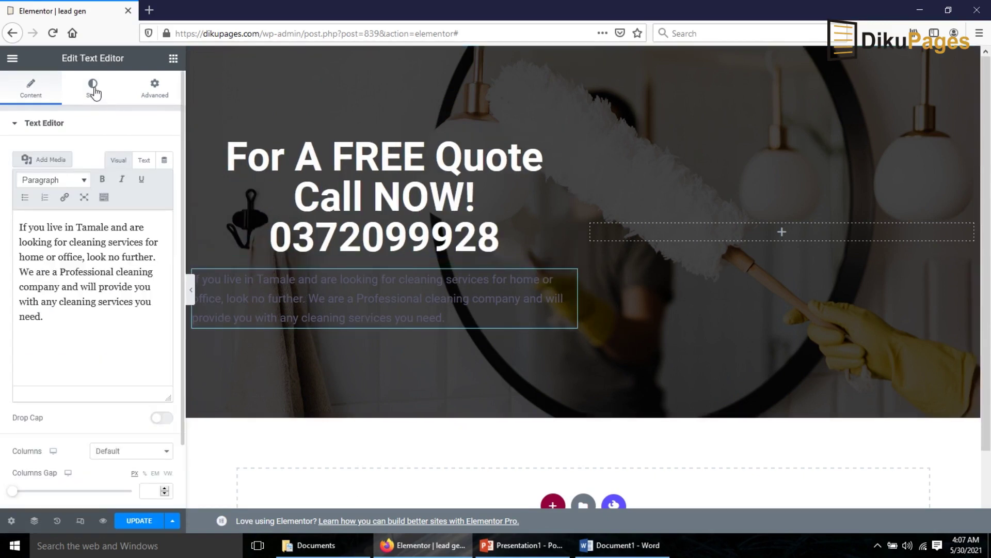
- Style the paragraph centred, white, in Poppins at 18 px
{"action": "left_click", "coordinate": [96, 97]}
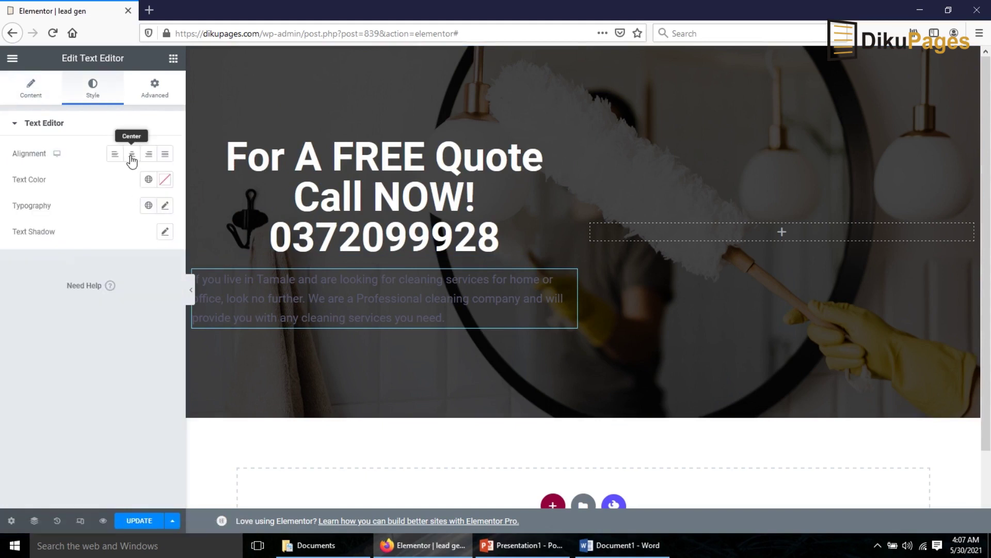
{"action": "left_click", "coordinate": [132, 154]}
{"action": "left_click", "coordinate": [165, 180]}
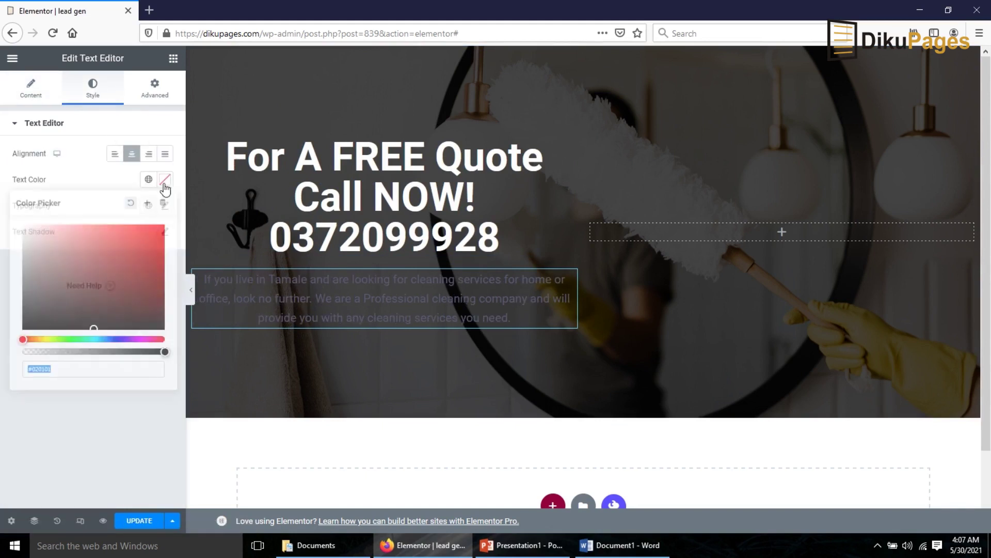
{"action": "left_click_drag", "start_coordinate": [82, 248], "coordinate": [3, 209]}
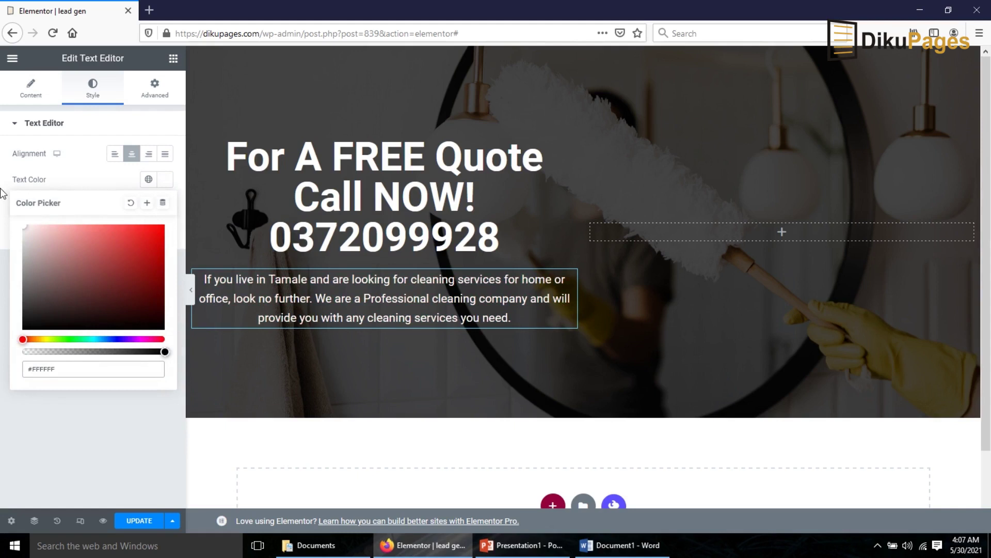
{"action": "left_click", "coordinate": [165, 205]}
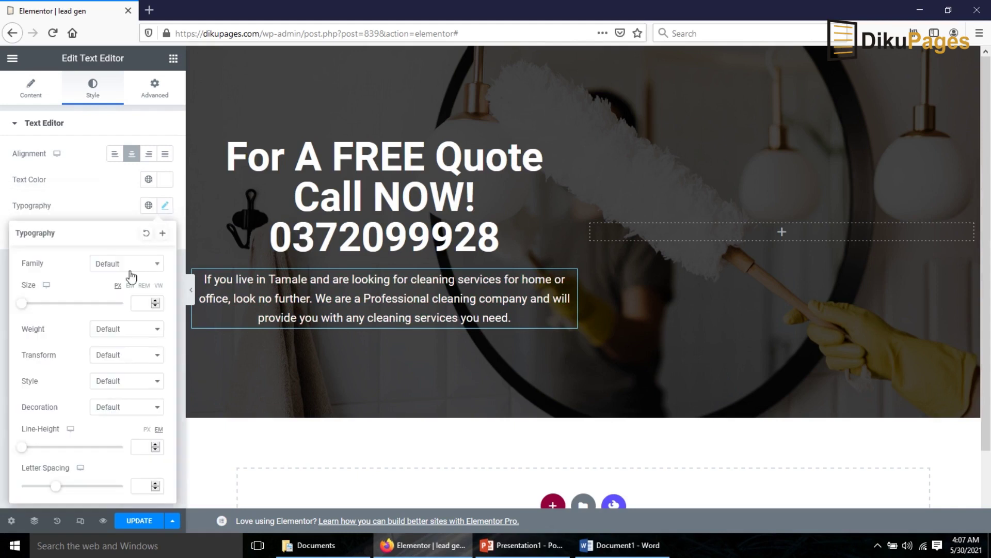
{"action": "left_click", "coordinate": [129, 269]}
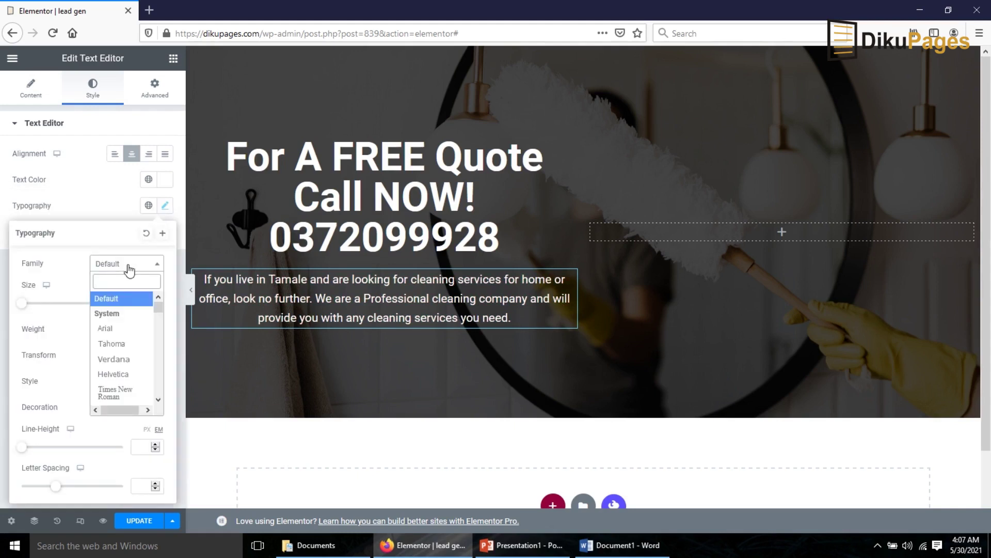
{"action": "type", "text": "popp"}
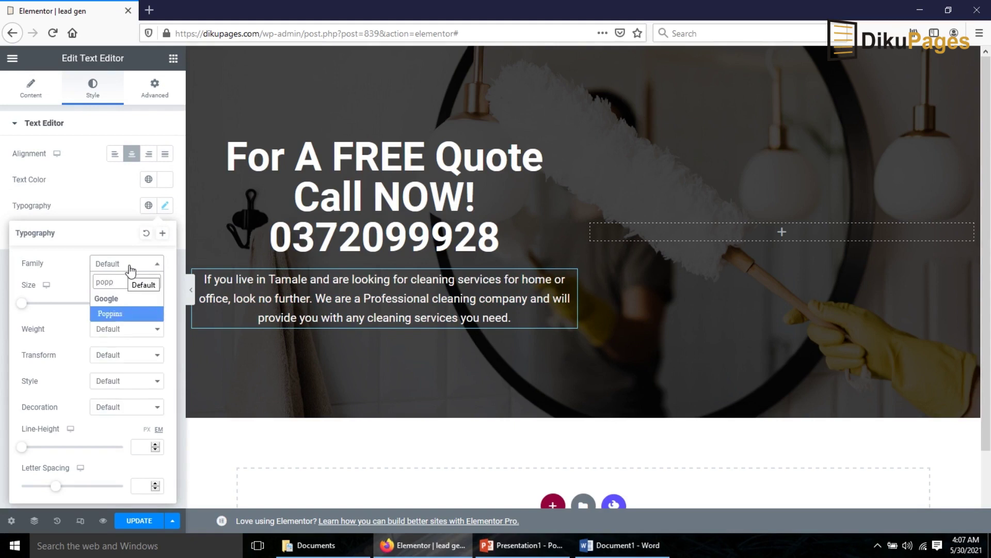
{"action": "left_click", "coordinate": [110, 314]}
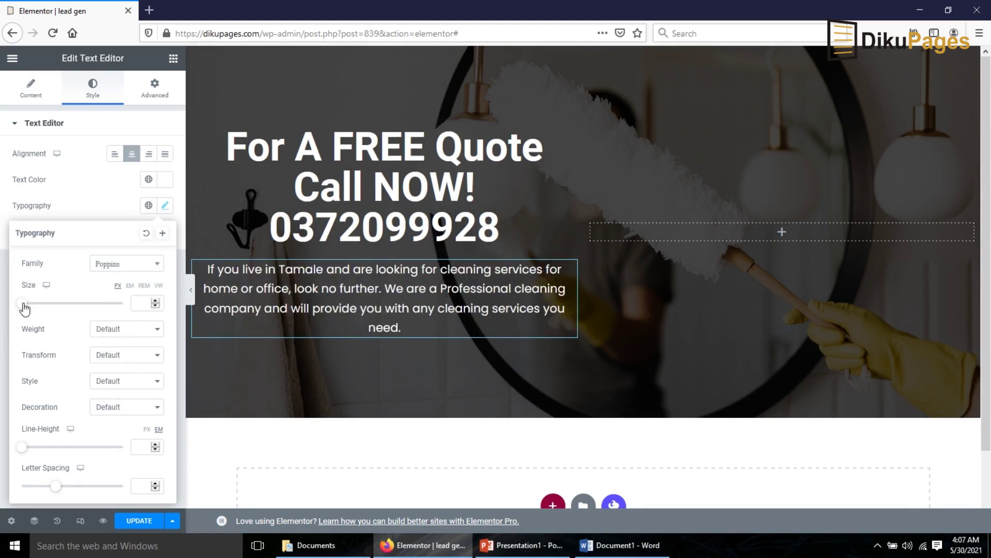
{"action": "left_click_drag", "start_coordinate": [24, 308], "coordinate": [32, 304]}
{"action": "left_click", "coordinate": [156, 305]}
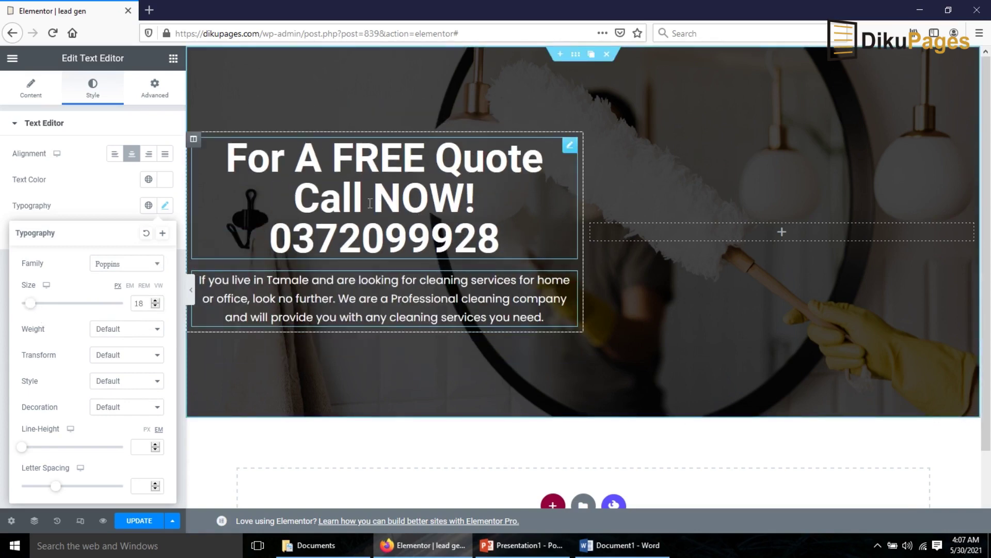
- Set the hero heading's typography font family to Poppins
{"action": "left_click", "coordinate": [372, 201]}
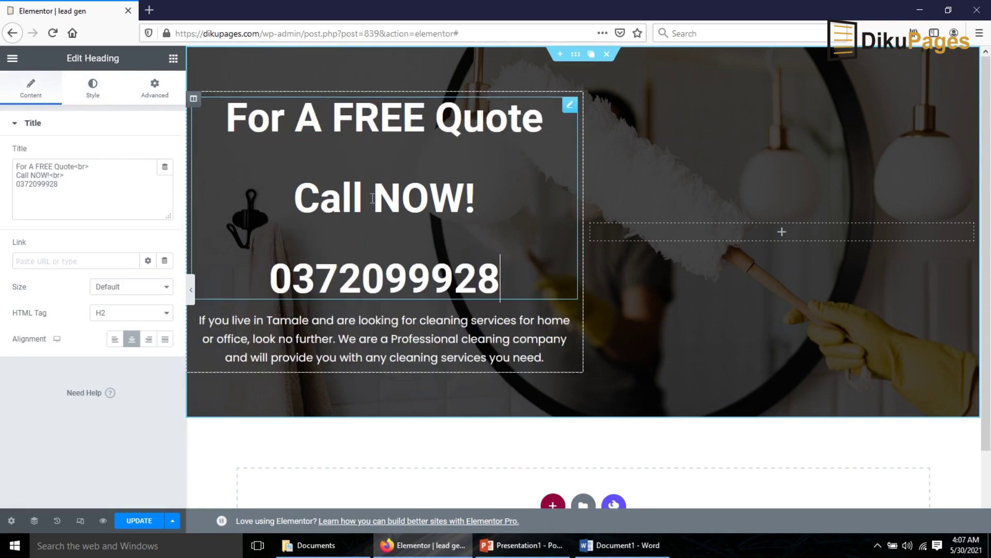
{"action": "left_click", "coordinate": [96, 93]}
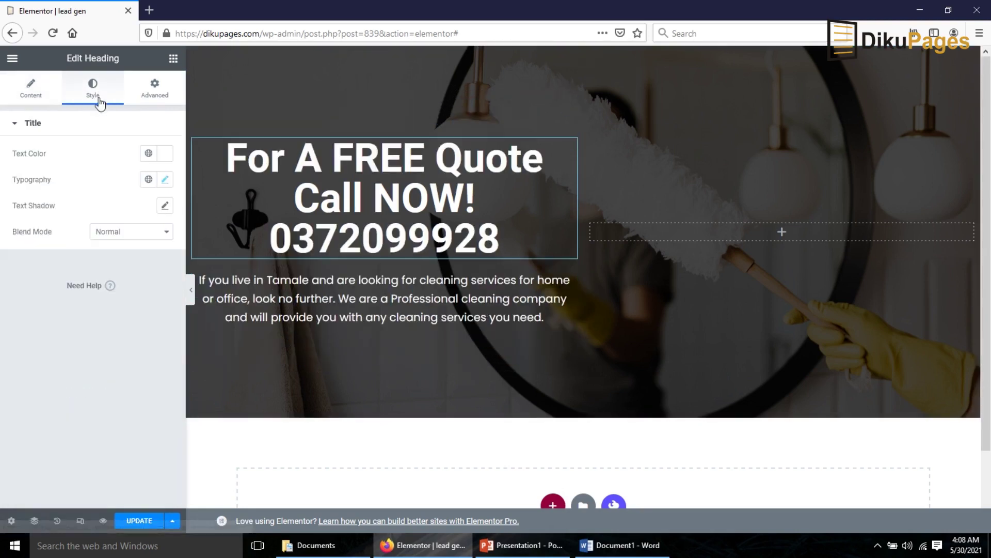
{"action": "left_click", "coordinate": [165, 180]}
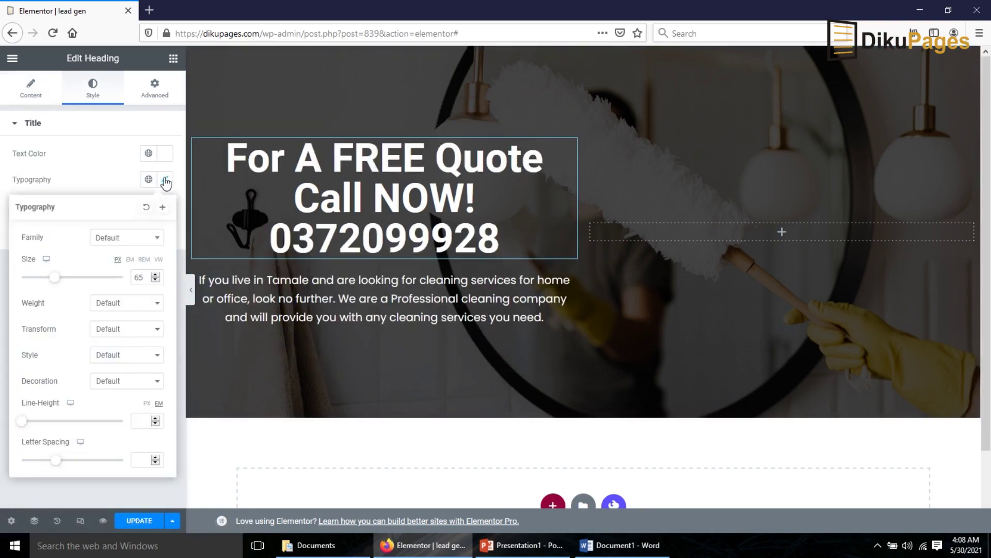
{"action": "left_click", "coordinate": [136, 239]}
{"action": "type", "text": "popp"}
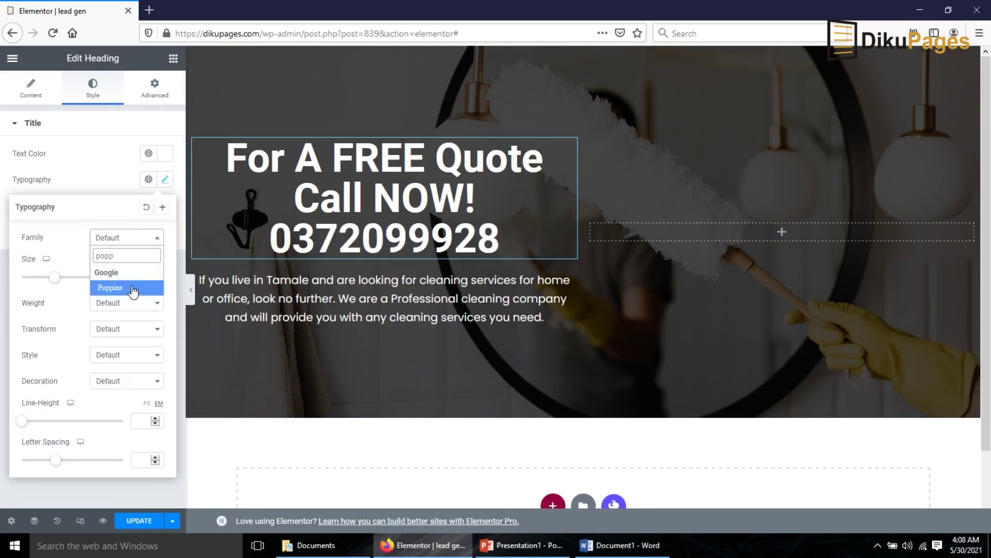
{"action": "left_click", "coordinate": [133, 289]}
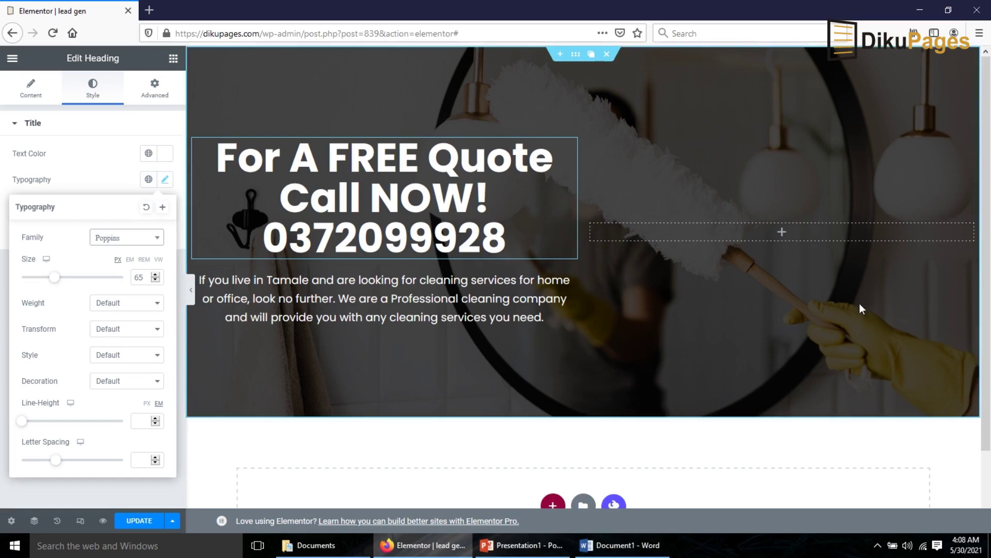
- Add a new one-column section below the hero
{"action": "scroll", "coordinate": [657, 299], "scroll_direction": "down", "scroll_amount": 1}
{"action": "left_click", "coordinate": [443, 468]}
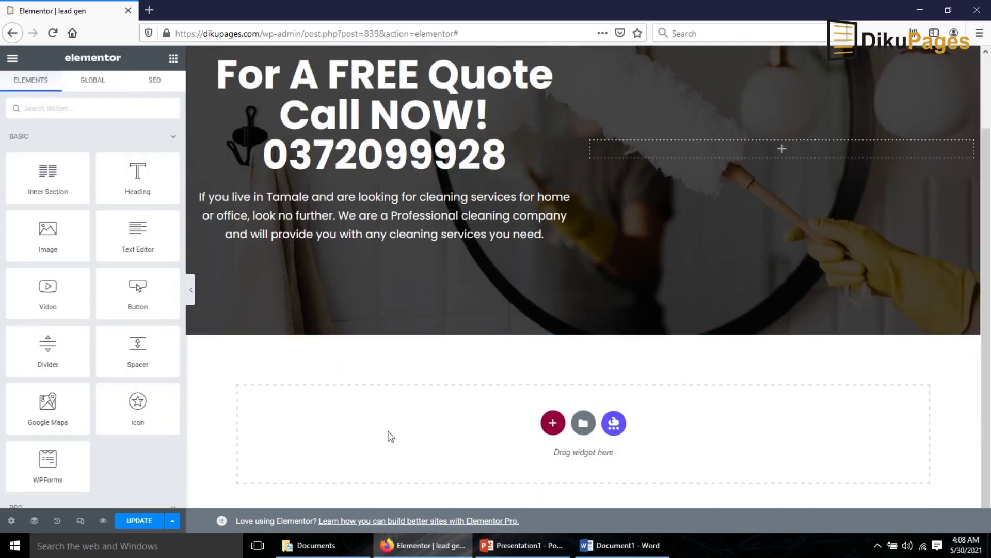
{"action": "left_click", "coordinate": [551, 424]}
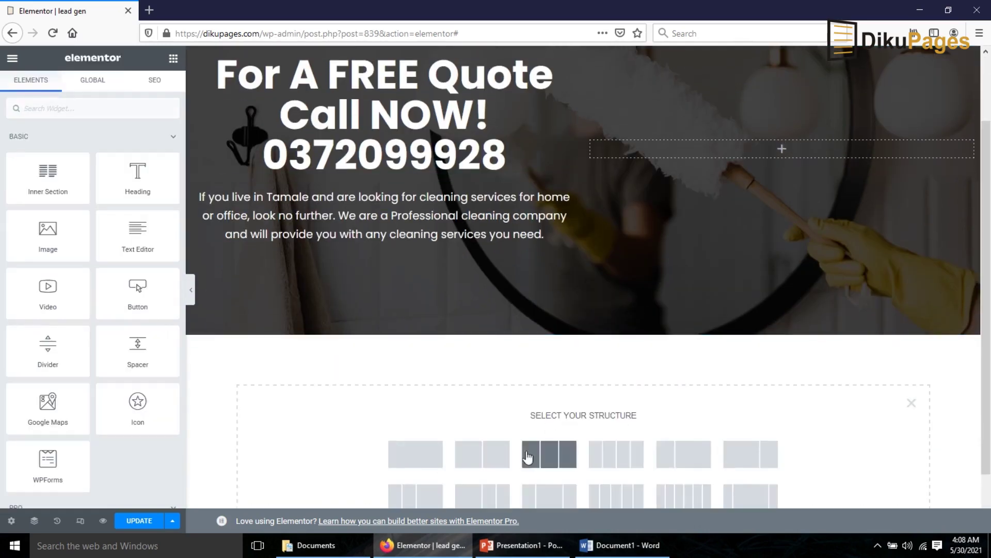
{"action": "left_click", "coordinate": [406, 458]}
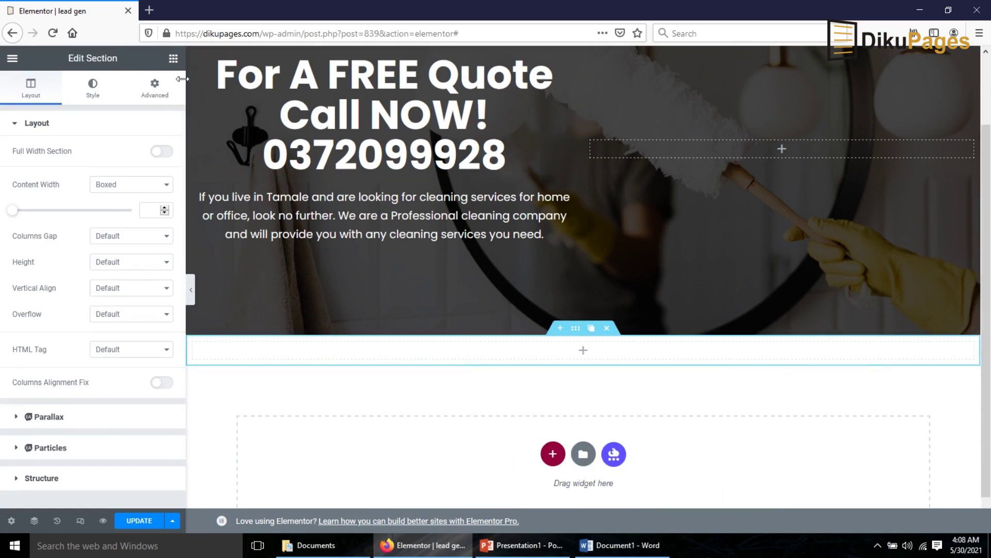
- Add a centred heading reading 'Need A Cleaning Expert in Tamale?' to the new section
{"action": "left_click", "coordinate": [173, 59]}
{"action": "left_click_drag", "start_coordinate": [137, 176], "coordinate": [567, 343]}
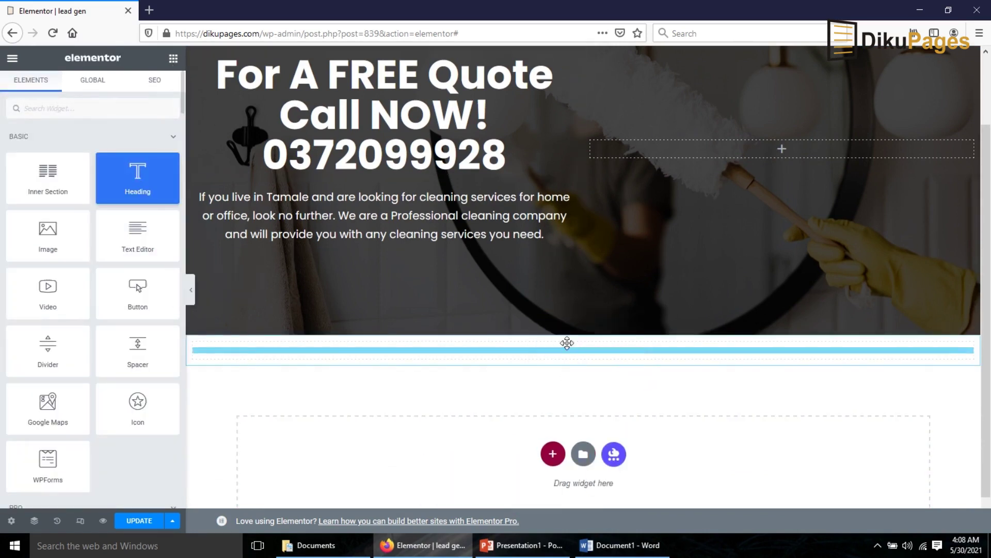
{"action": "left_click_drag", "start_coordinate": [130, 195], "coordinate": [2, 142]}
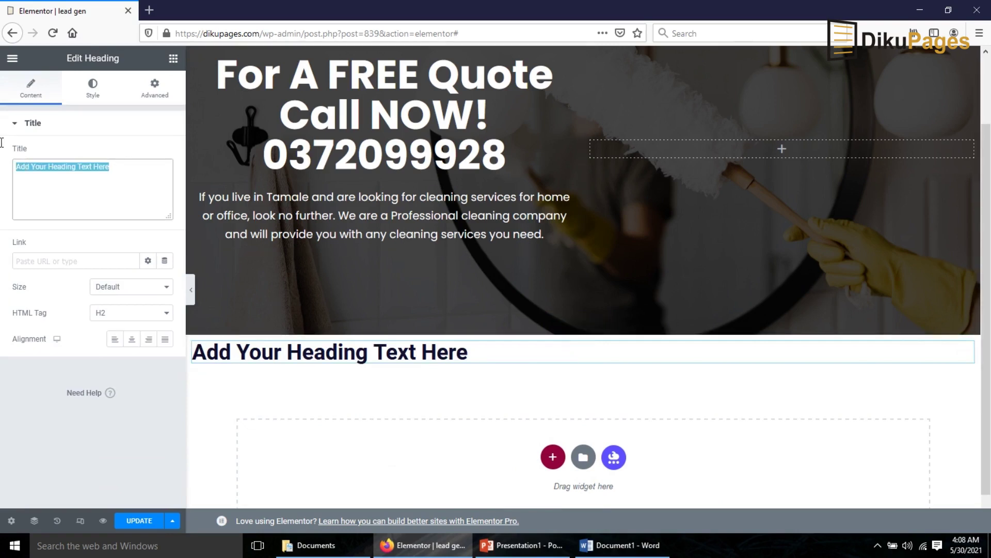
{"action": "type", "text": "Need "}
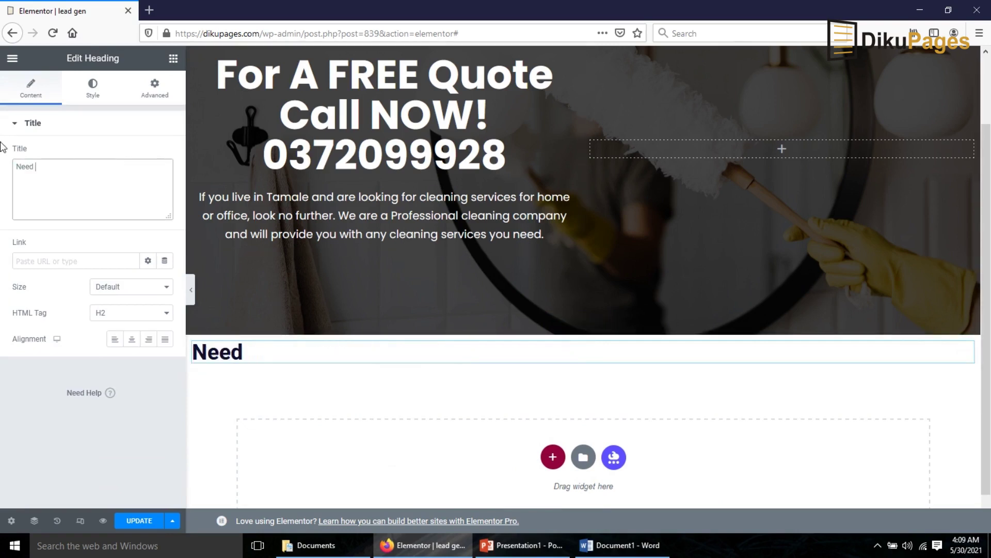
{"action": "type", "text": "A Cleaning "}
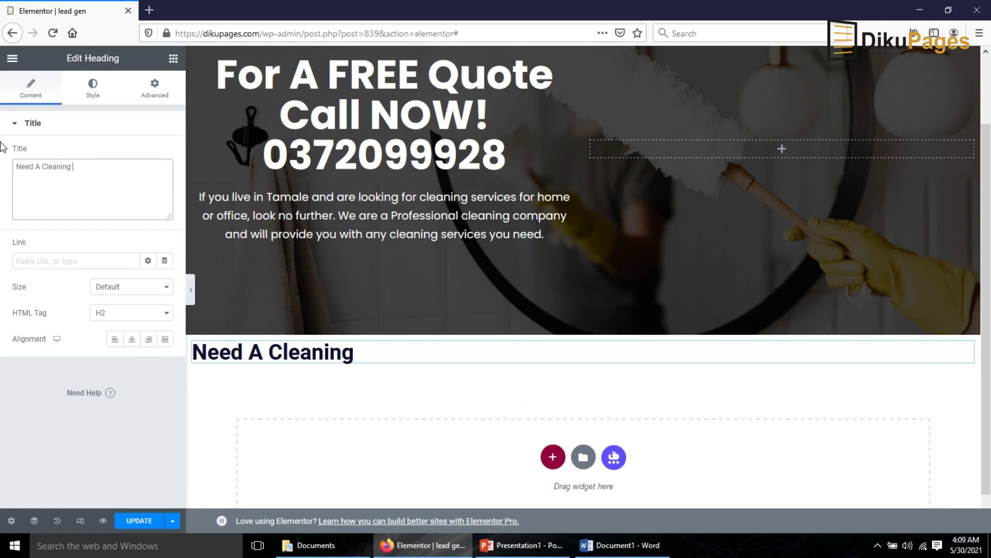
{"action": "type", "text": "Expert in Tamale?"}
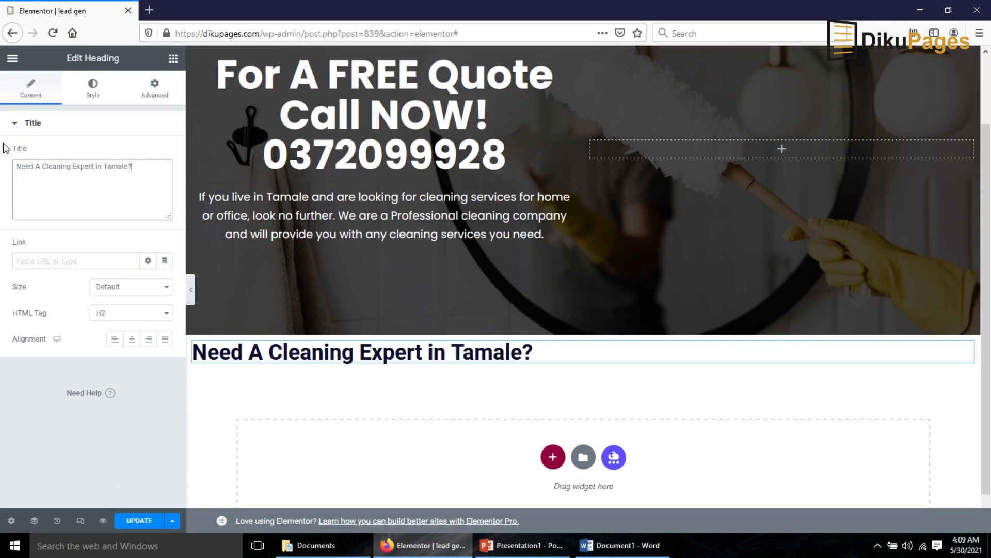
{"action": "left_click", "coordinate": [132, 339]}
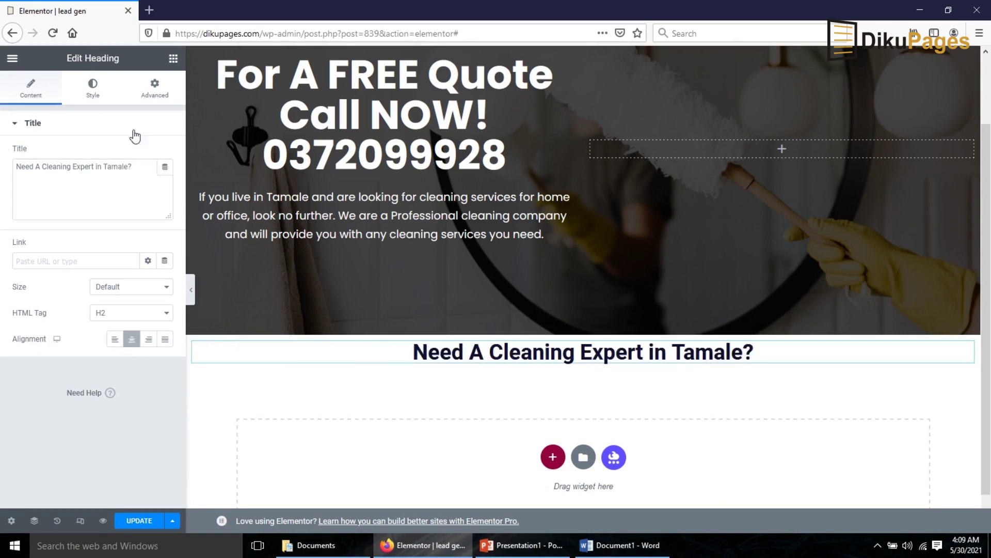
- Set the heading's typography font family to Poppins
{"action": "left_click", "coordinate": [93, 89]}
{"action": "left_click", "coordinate": [165, 180]}
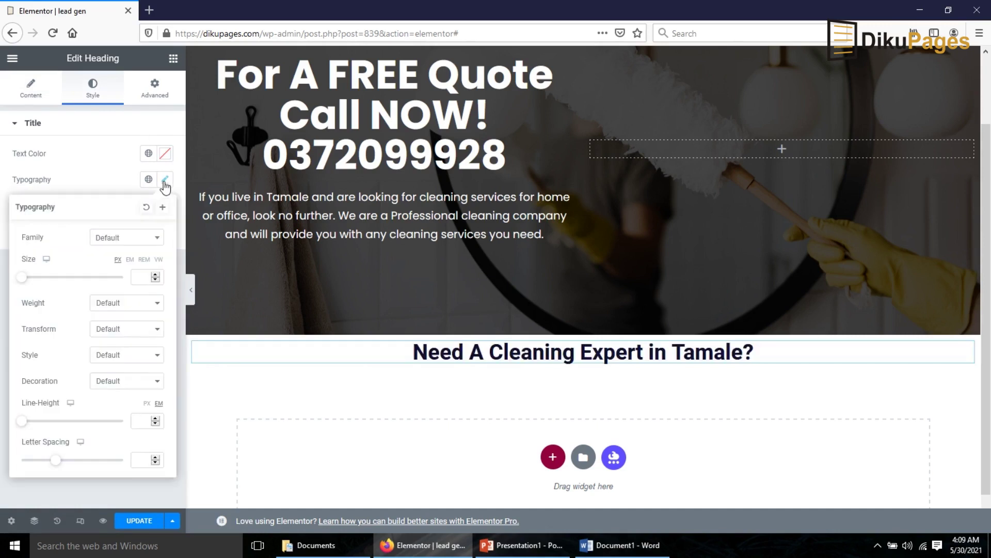
{"action": "left_click", "coordinate": [124, 241]}
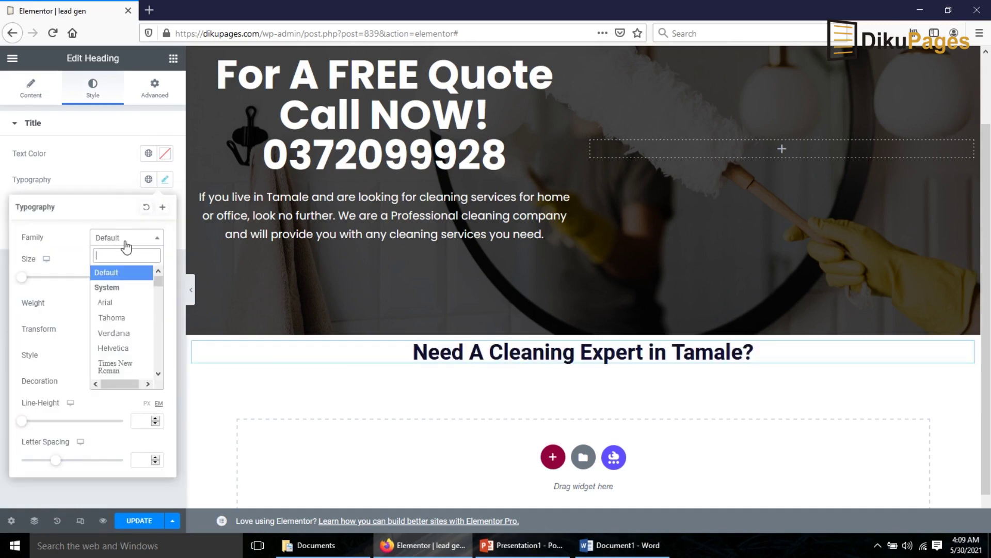
{"action": "type", "text": "popp"}
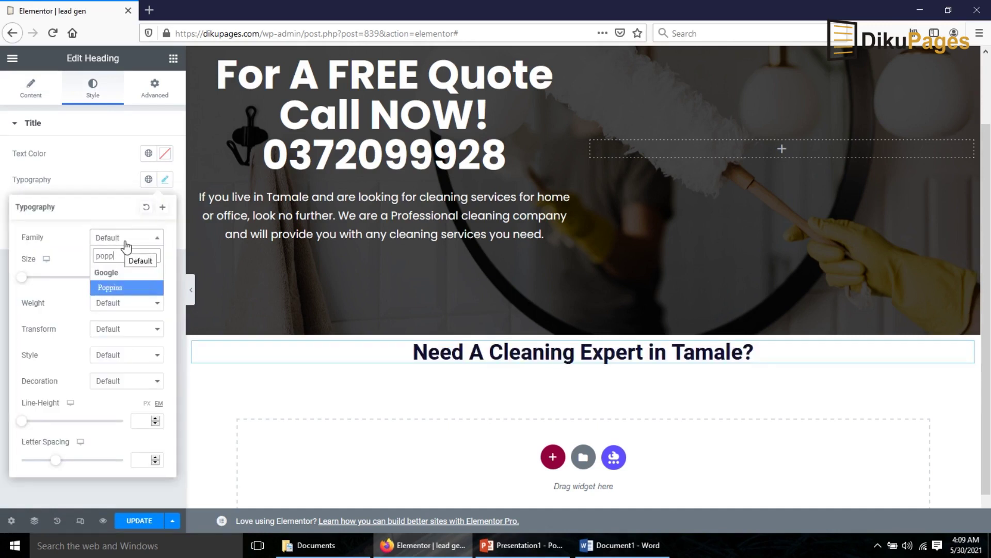
{"action": "left_click", "coordinate": [110, 288]}
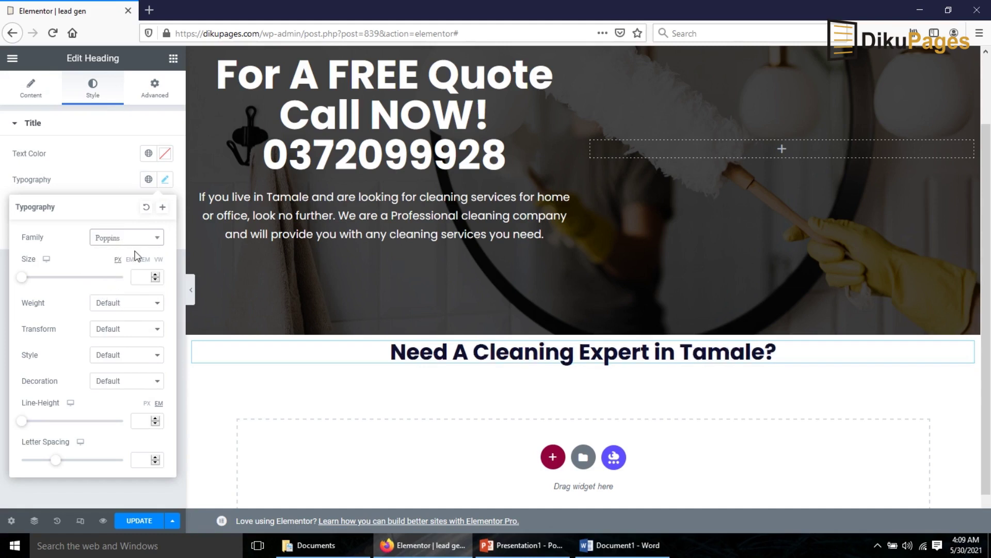
- Save this typography as a new global font named 'Poppins'
{"action": "left_click", "coordinate": [163, 207]}
{"action": "left_click_drag", "start_coordinate": [508, 291], "coordinate": [269, 299]}
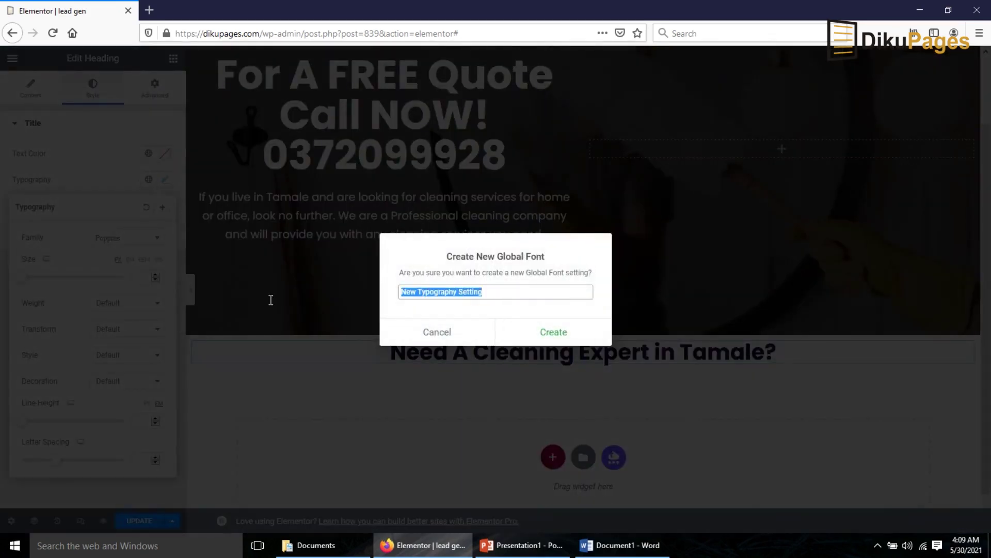
{"action": "type", "text": "Poppins"}
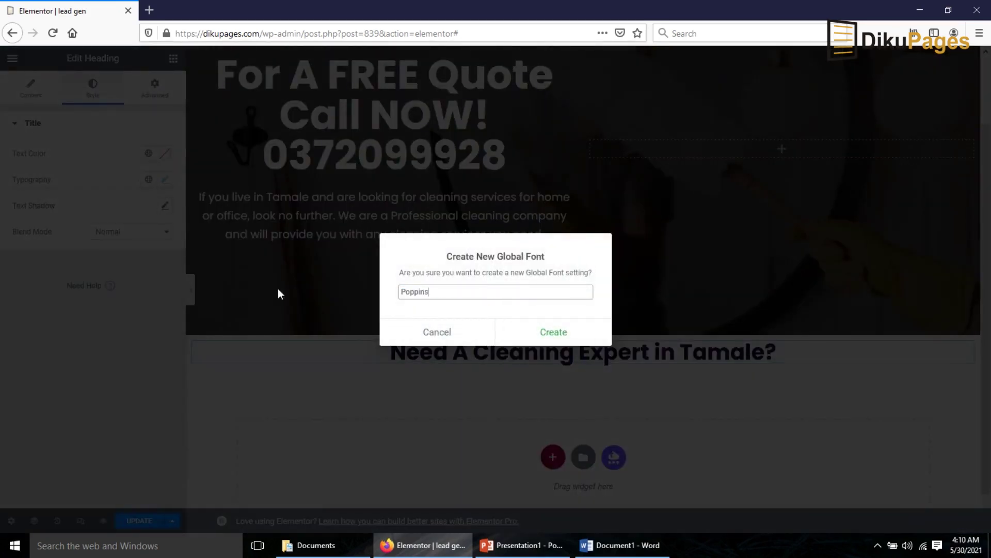
{"action": "left_click", "coordinate": [559, 336]}
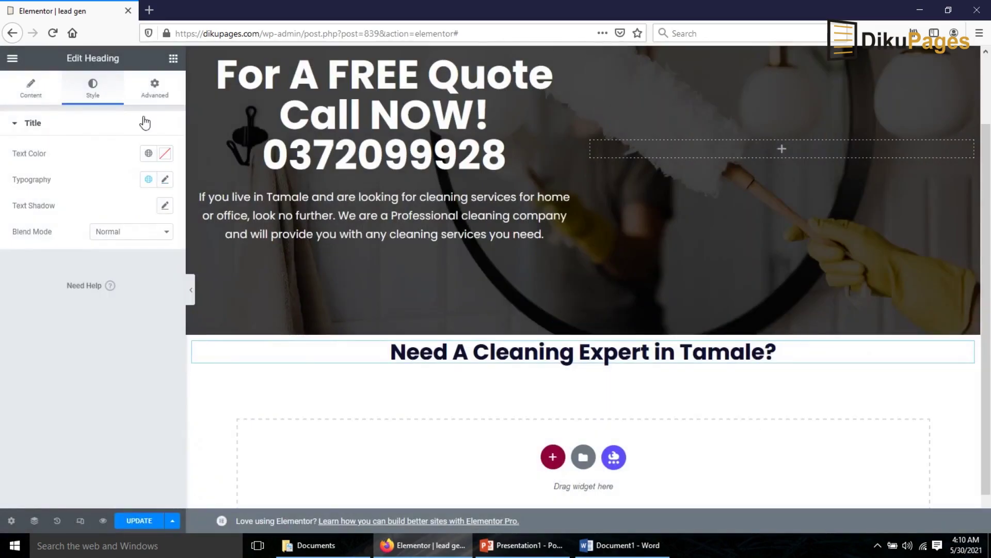
- Add an inner section under the heading and duplicate a column so it has three columns
{"action": "left_click", "coordinate": [174, 58]}
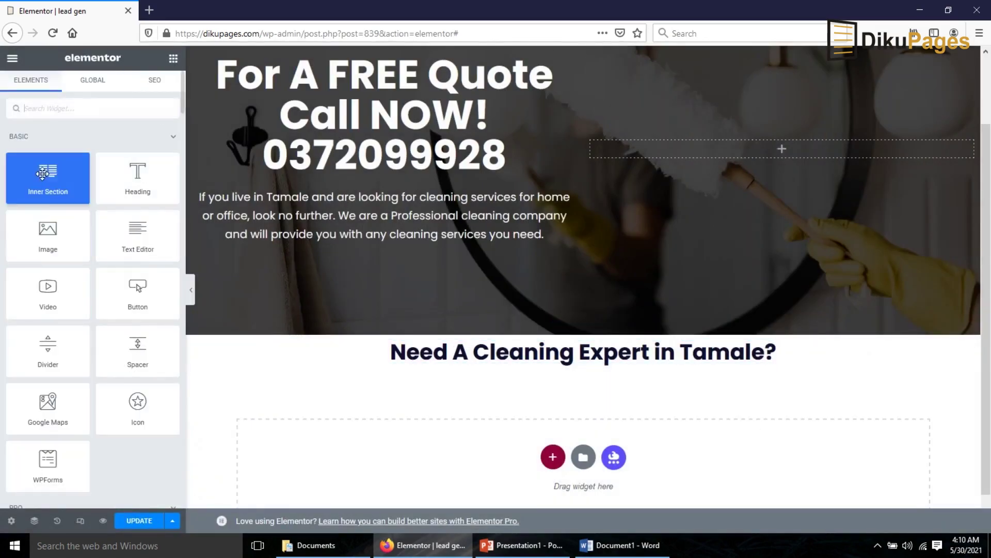
{"action": "left_click_drag", "start_coordinate": [42, 174], "coordinate": [493, 358]}
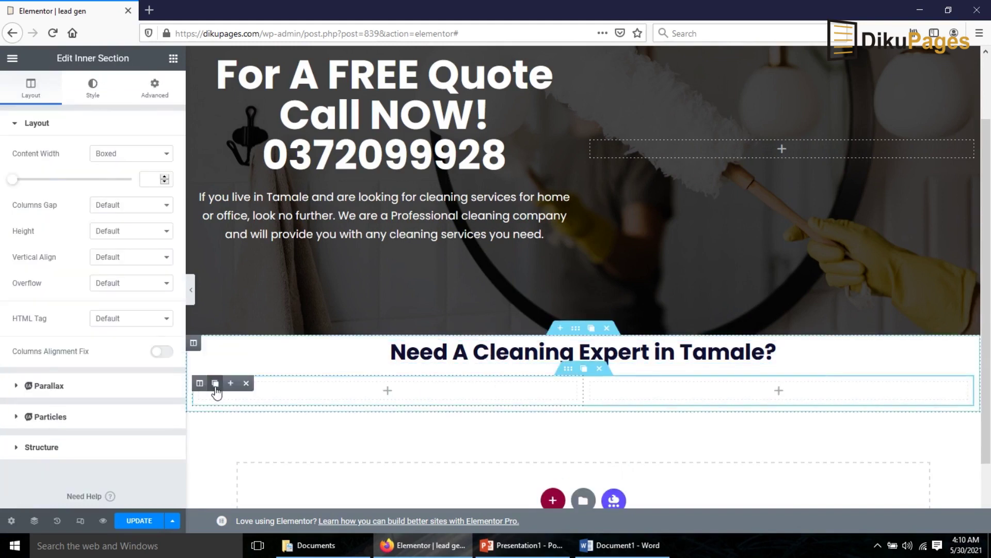
{"action": "left_click", "coordinate": [215, 383]}
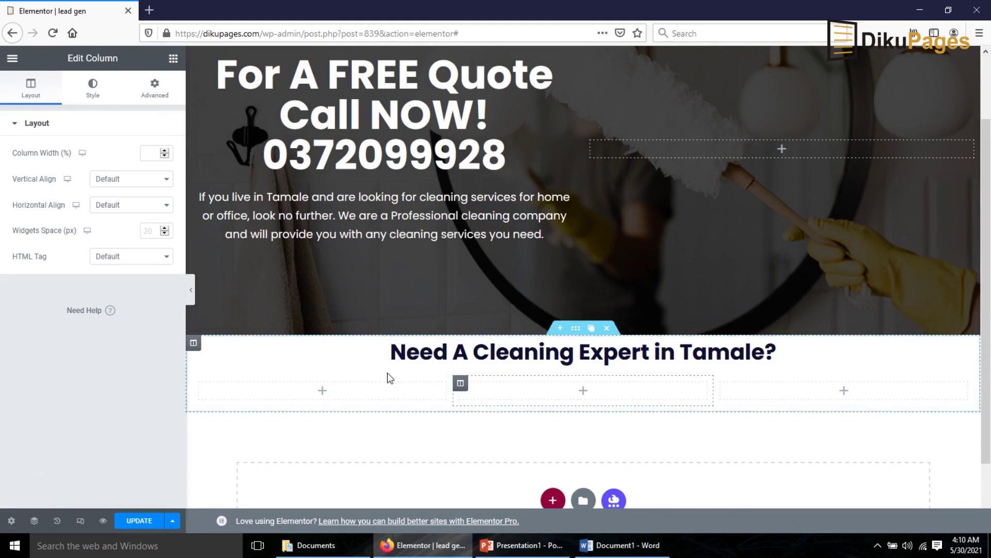
- Search the widget panel for 'icon'
{"action": "left_click", "coordinate": [172, 57]}
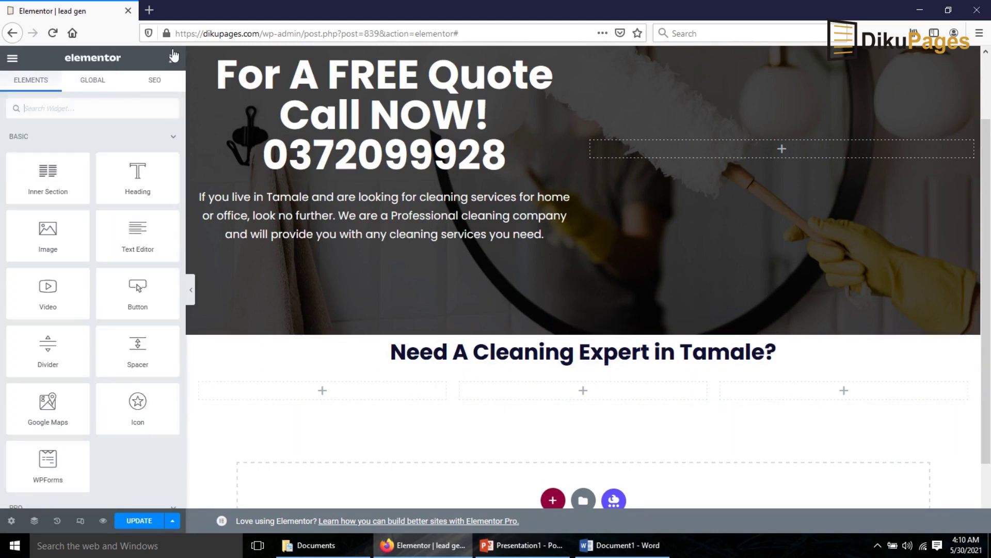
{"action": "left_click_drag", "start_coordinate": [154, 331], "coordinate": [147, 344]}
{"action": "left_click", "coordinate": [63, 112]}
{"action": "type", "text": "icon"}
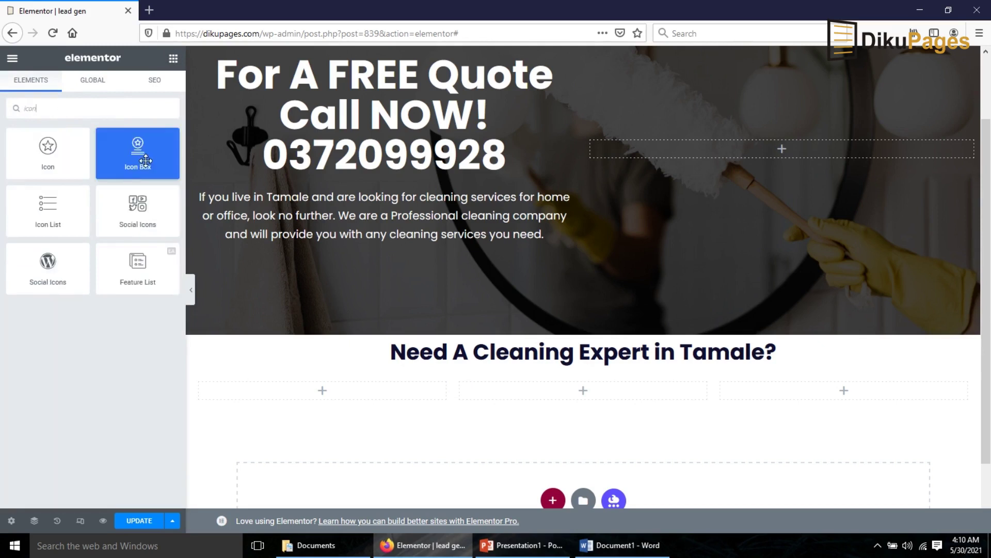
- Place an Icon Box in the left column and replace its star with the Clock icon
{"action": "left_click_drag", "start_coordinate": [145, 160], "coordinate": [309, 385]}
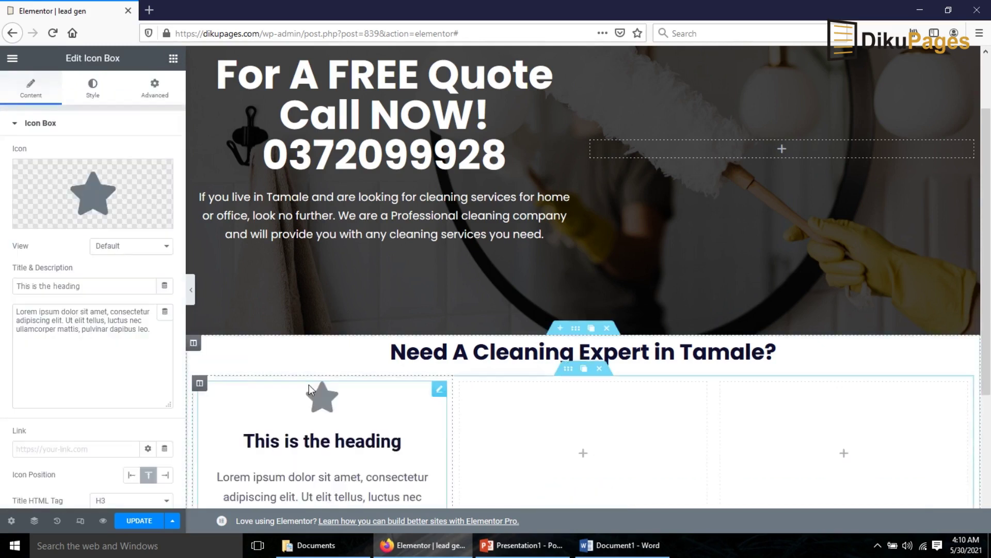
{"action": "scroll", "coordinate": [309, 386], "scroll_direction": "down", "scroll_amount": 3}
{"action": "left_click", "coordinate": [93, 195]}
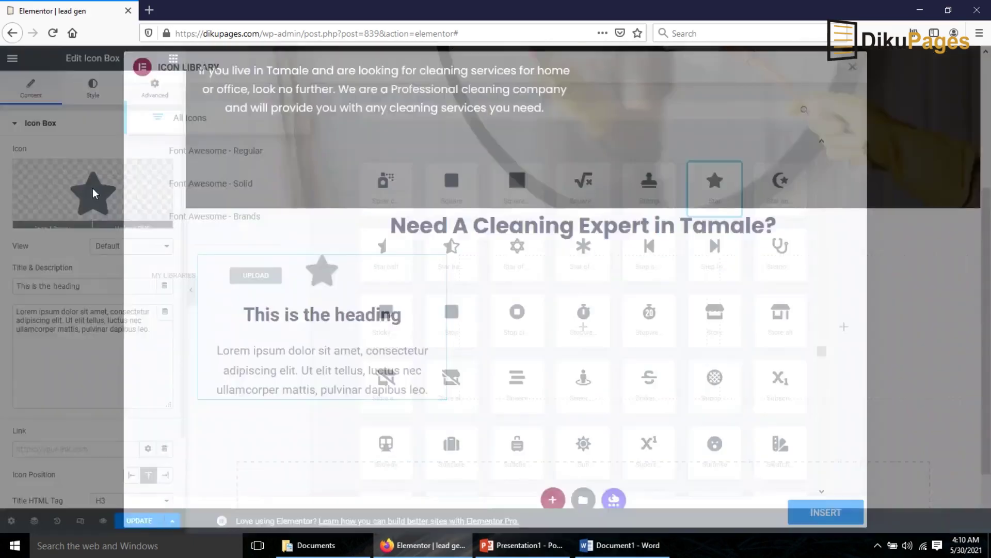
{"action": "left_click", "coordinate": [519, 110]}
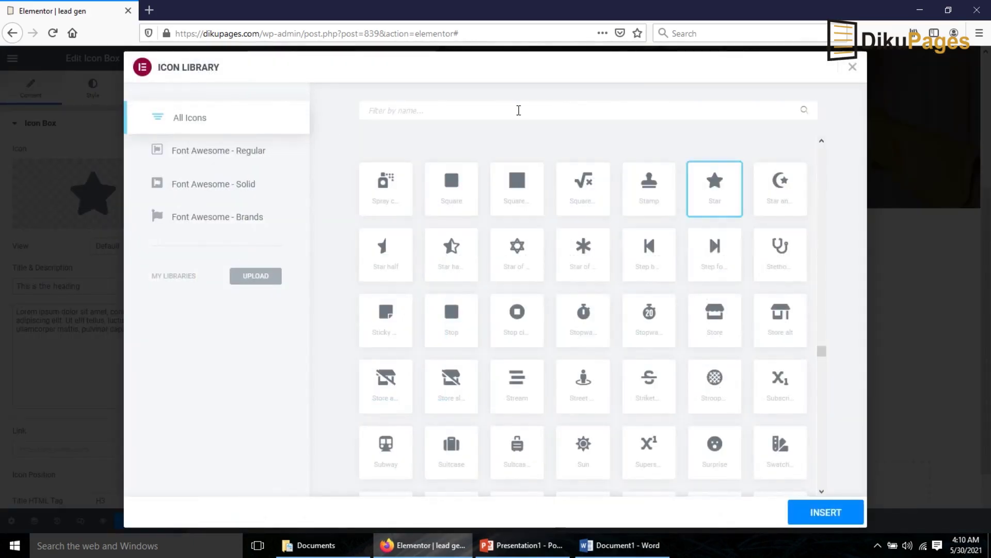
{"action": "type", "text": "clo"}
{"action": "left_click", "coordinate": [386, 189]}
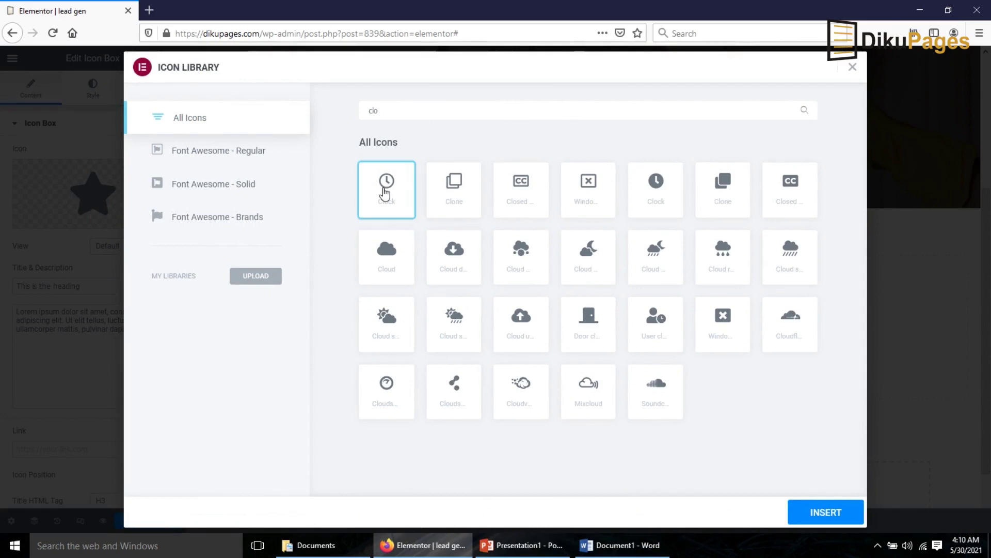
{"action": "left_click", "coordinate": [800, 508]}
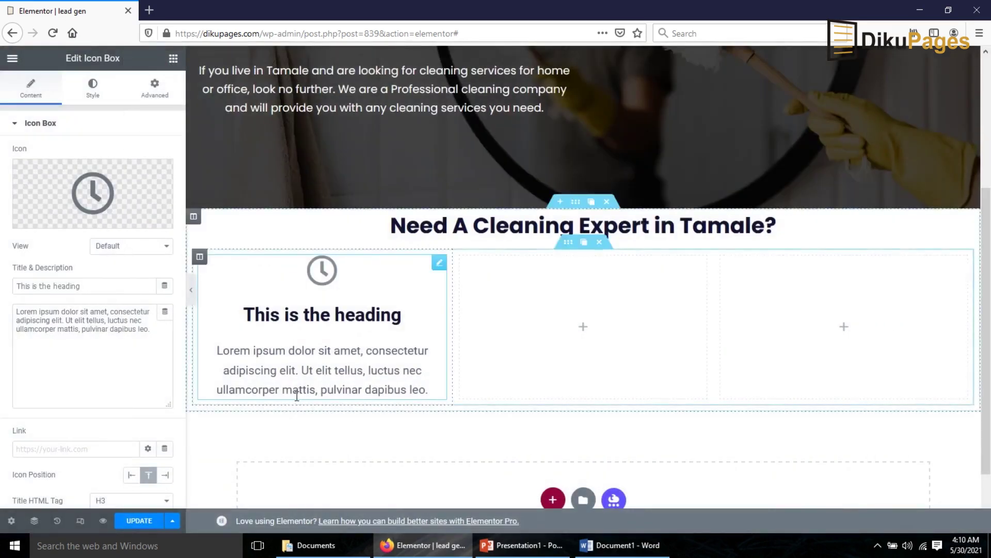
- Title the box 'Working Hours' with description '24/7 Emergency Service', then duplicate the column
{"action": "left_click_drag", "start_coordinate": [88, 286], "coordinate": [1, 285]}
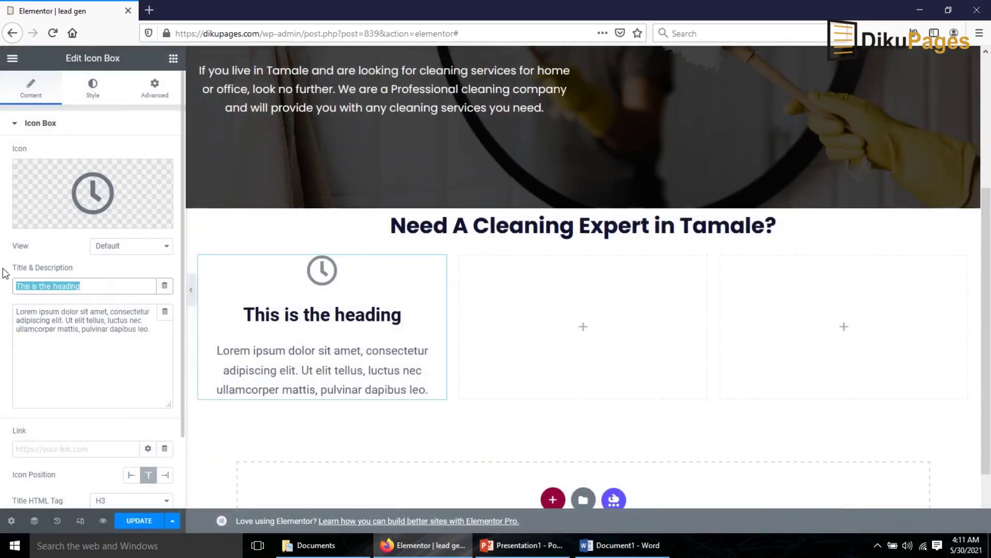
{"action": "type", "text": "Working Hours"}
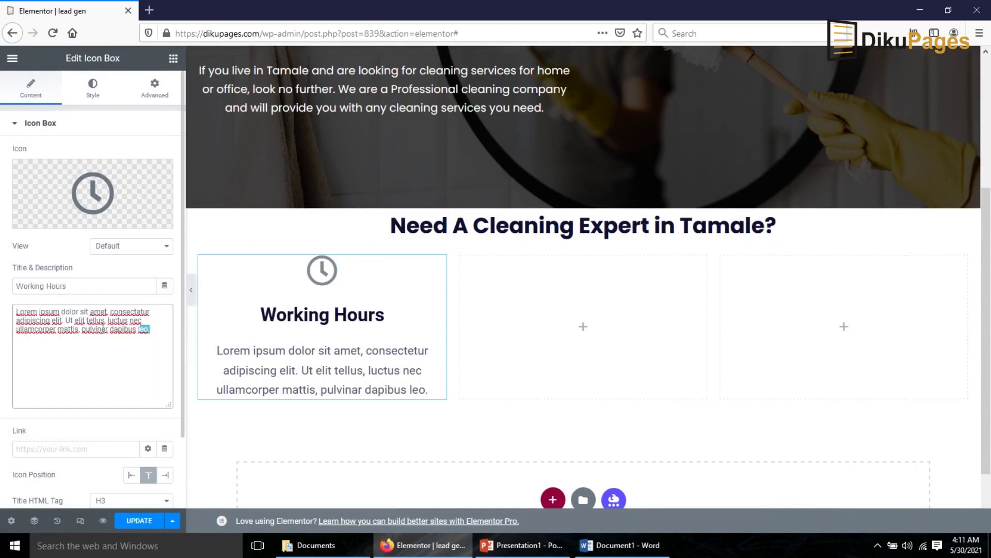
{"action": "left_click_drag", "start_coordinate": [150, 329], "coordinate": [1, 287]}
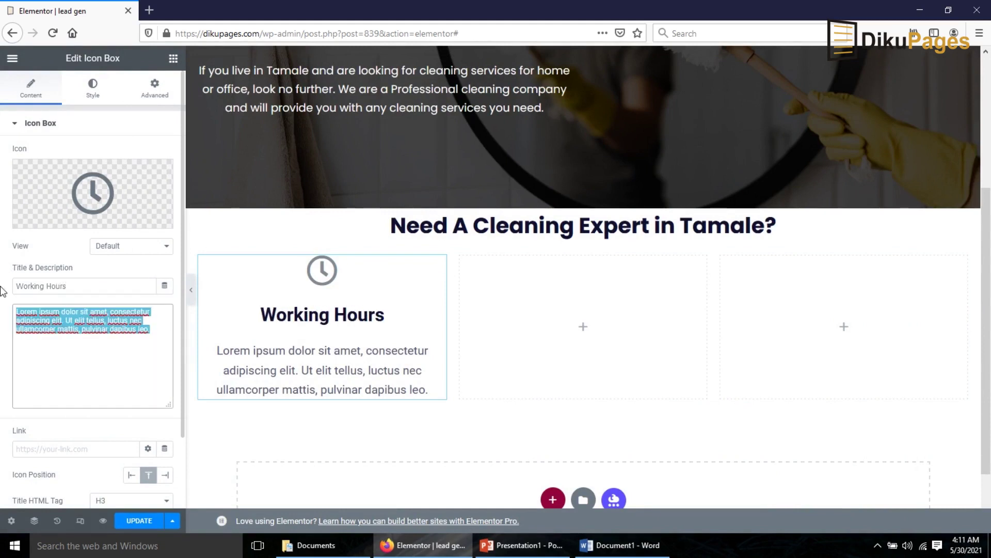
{"action": "type", "text": "24/7 Emergency Service"}
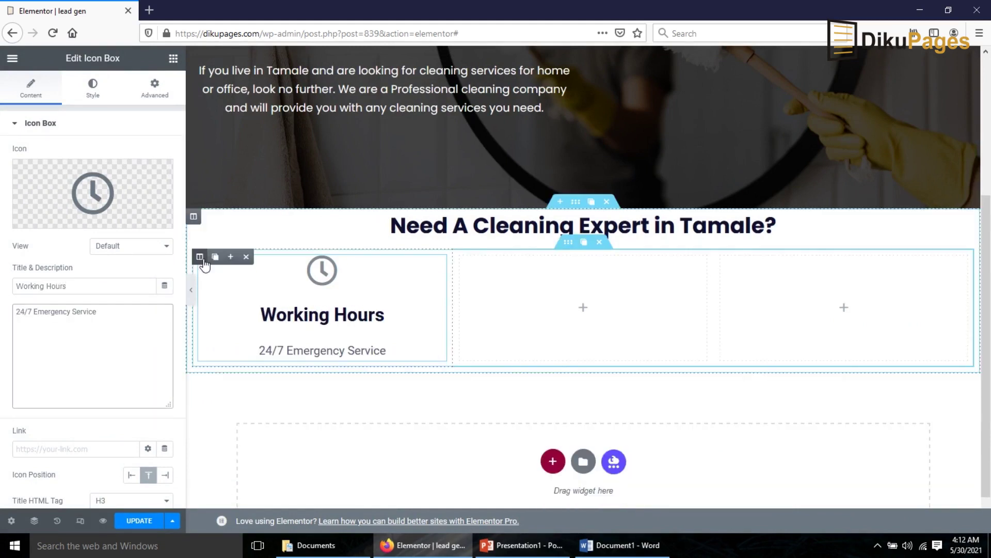
{"action": "left_click", "coordinate": [215, 258]}
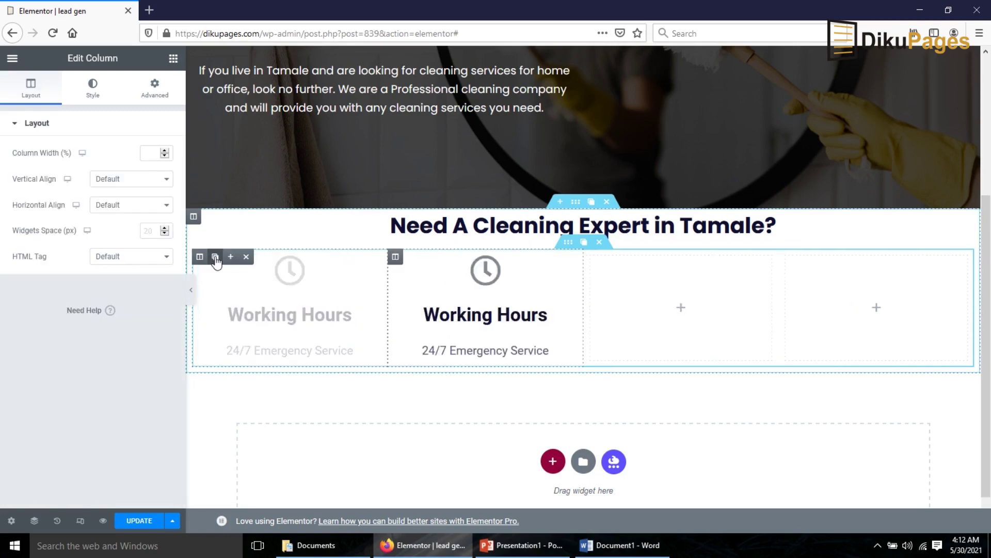
- Duplicate the Working Hours column again and delete the two empty columns, leaving three boxes
{"action": "left_click", "coordinate": [215, 258]}
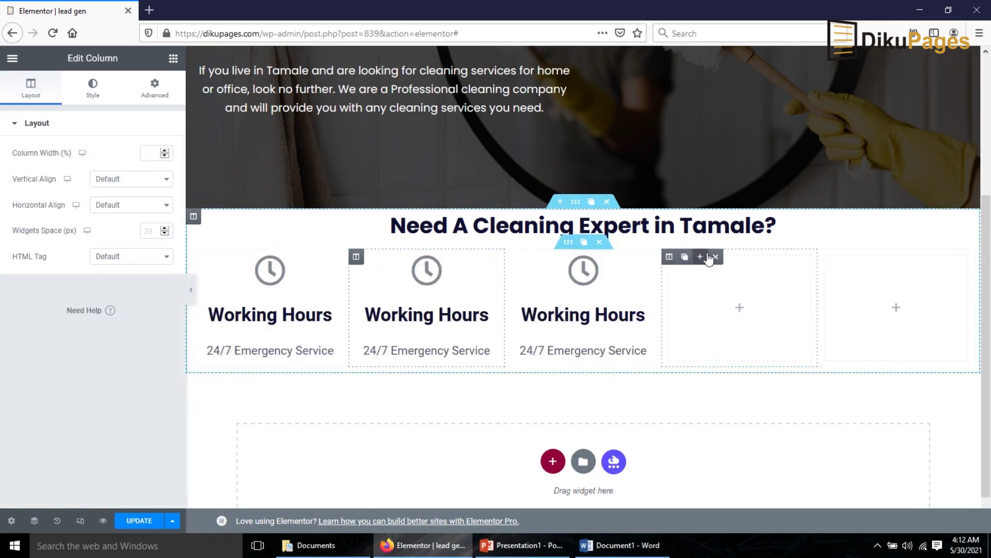
{"action": "left_click", "coordinate": [716, 257]}
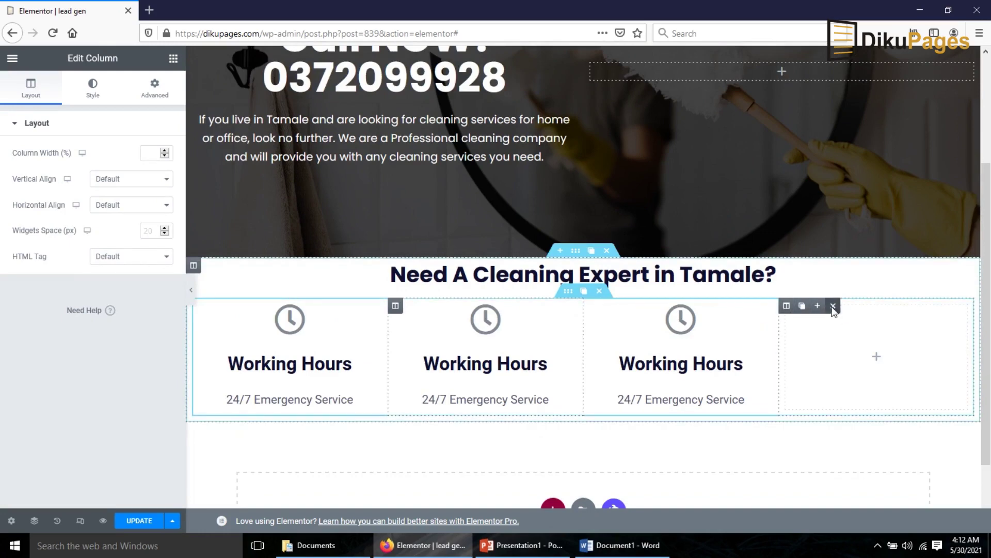
{"action": "left_click", "coordinate": [833, 306]}
{"action": "left_click", "coordinate": [583, 372]}
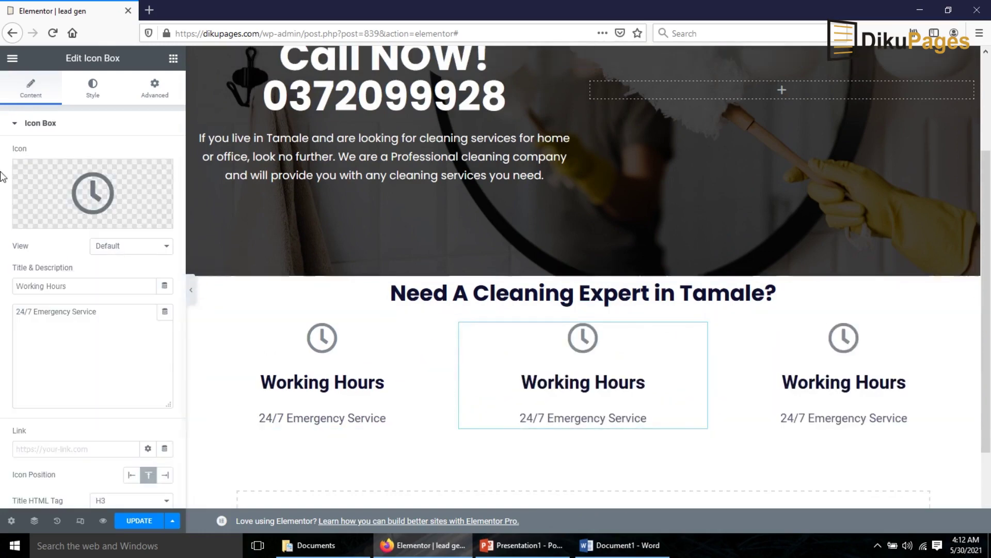
{"action": "left_click", "coordinate": [96, 180]}
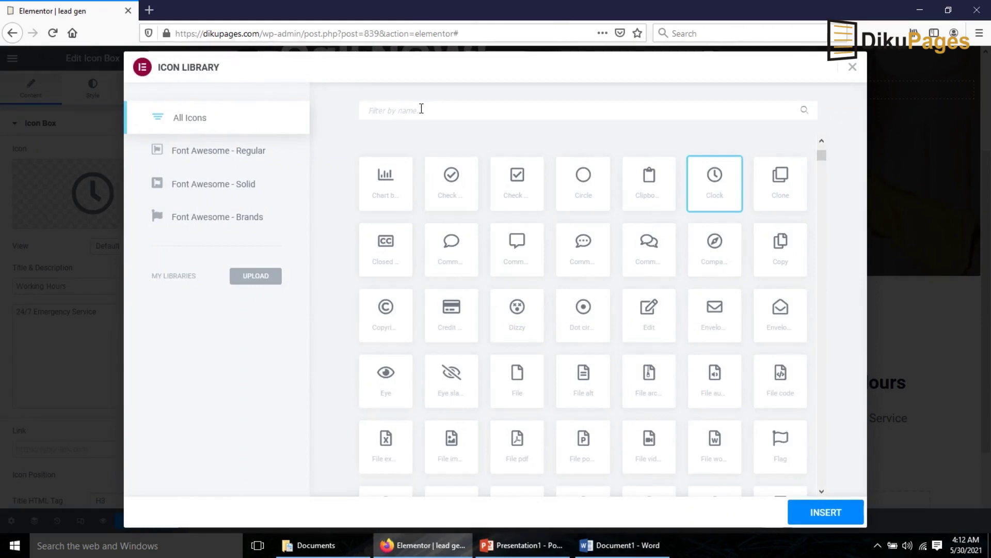
- Replace the middle box's clock icon with the Phone icon
{"action": "left_click", "coordinate": [422, 109]}
{"action": "type", "text": "PHO"}
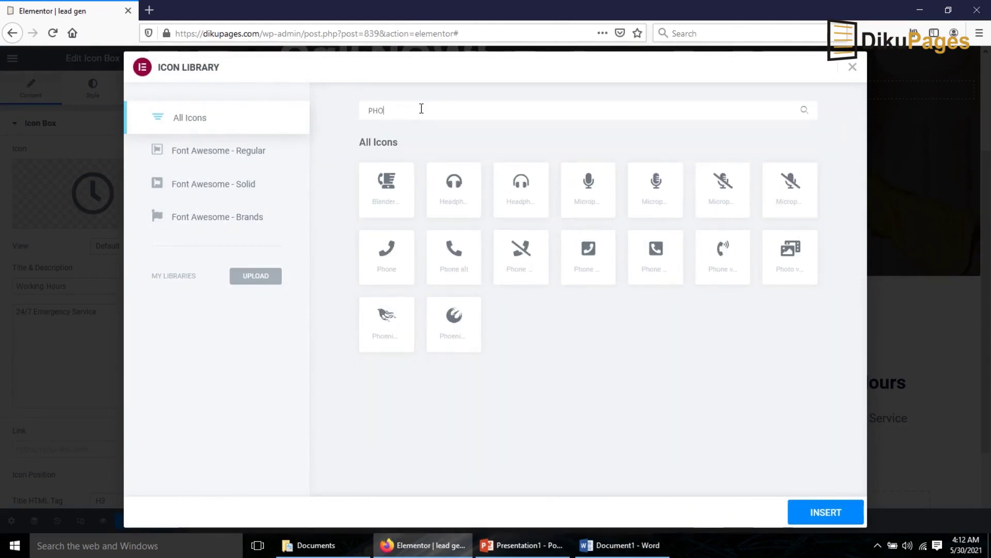
{"action": "left_click", "coordinate": [386, 256]}
{"action": "left_click", "coordinate": [825, 516]}
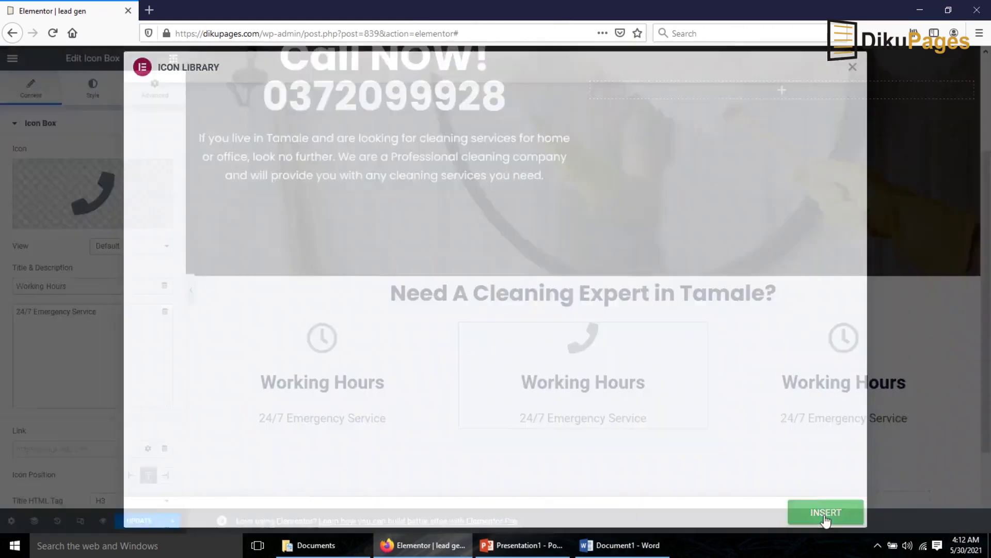
- Retitle the middle box 'Call Us' and set its description to the phone number plus 'For a Quote'
{"action": "left_click_drag", "start_coordinate": [68, 286], "coordinate": [2, 288]}
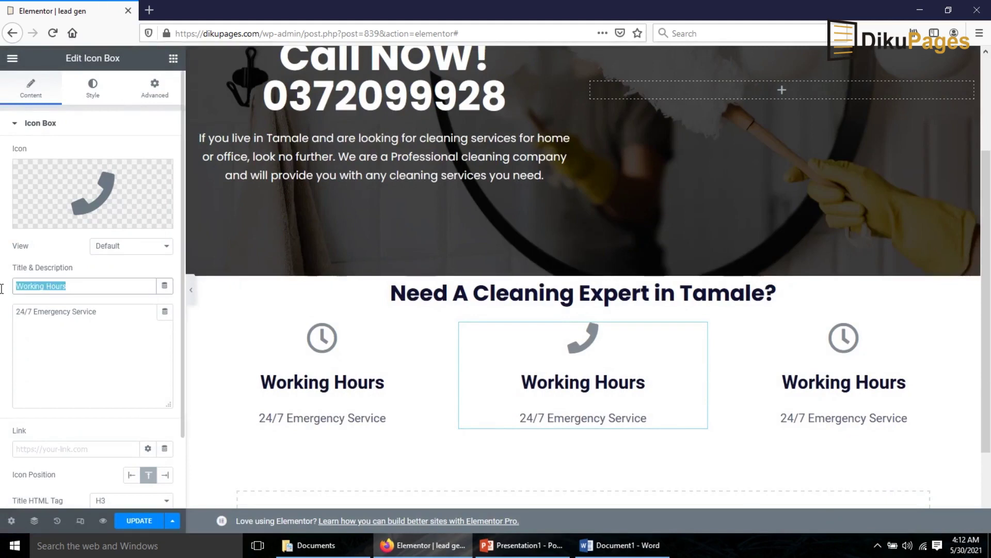
{"action": "type", "text": "Call Us"}
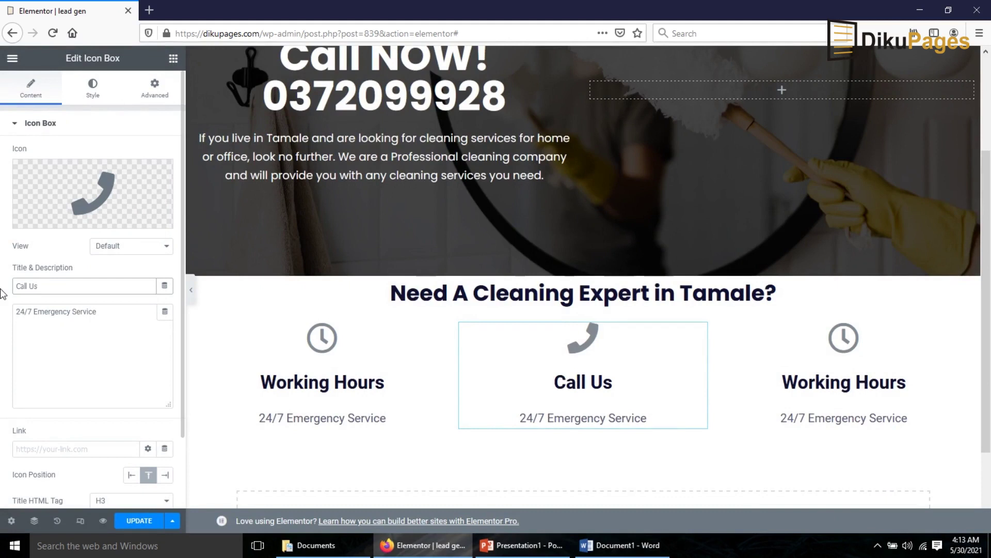
{"action": "key", "text": "Tab"}
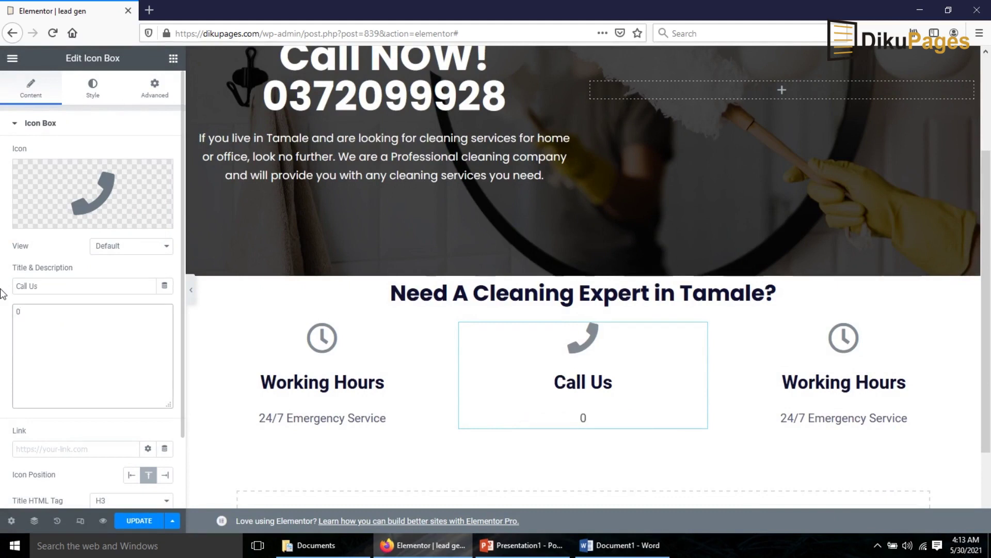
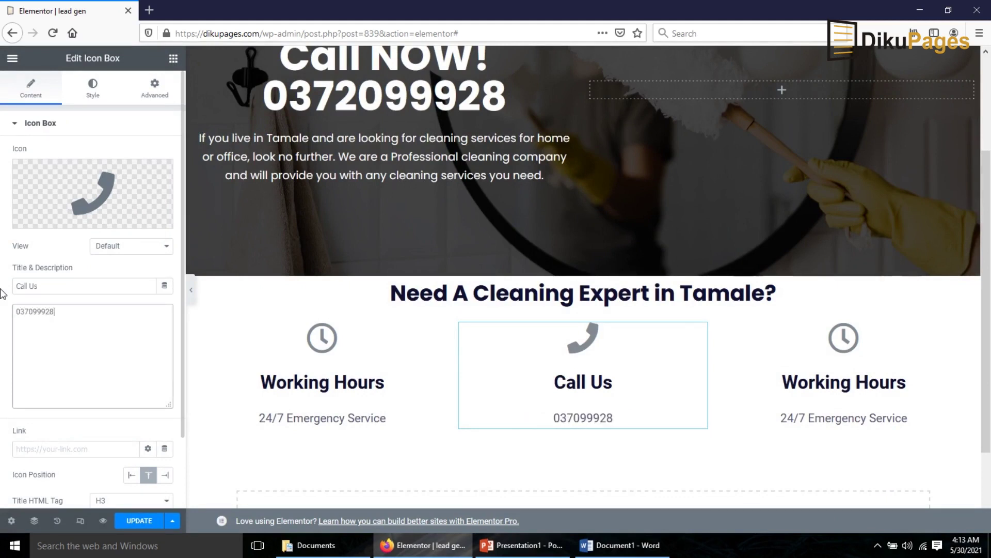
{"action": "type", "text": "<br>For a Quote"}
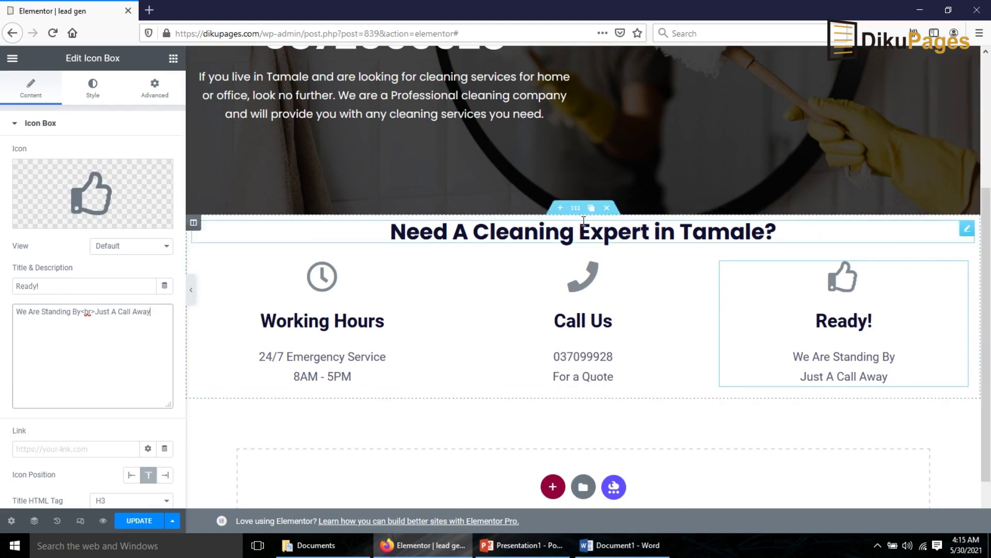
- Add 50 px spacers above the cleaning-expert heading and below the three icon boxes
{"action": "left_click", "coordinate": [173, 58]}
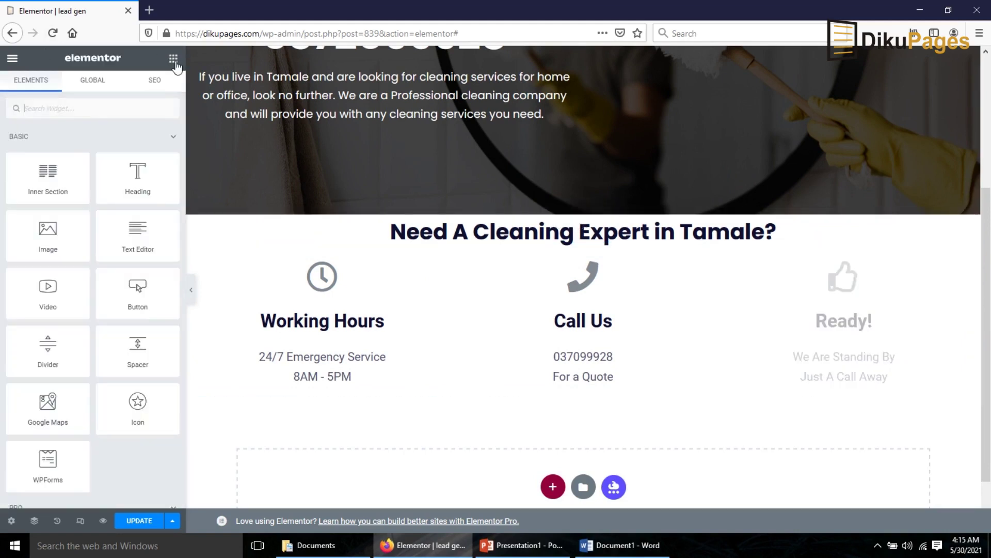
{"action": "left_click_drag", "start_coordinate": [139, 354], "coordinate": [526, 221]}
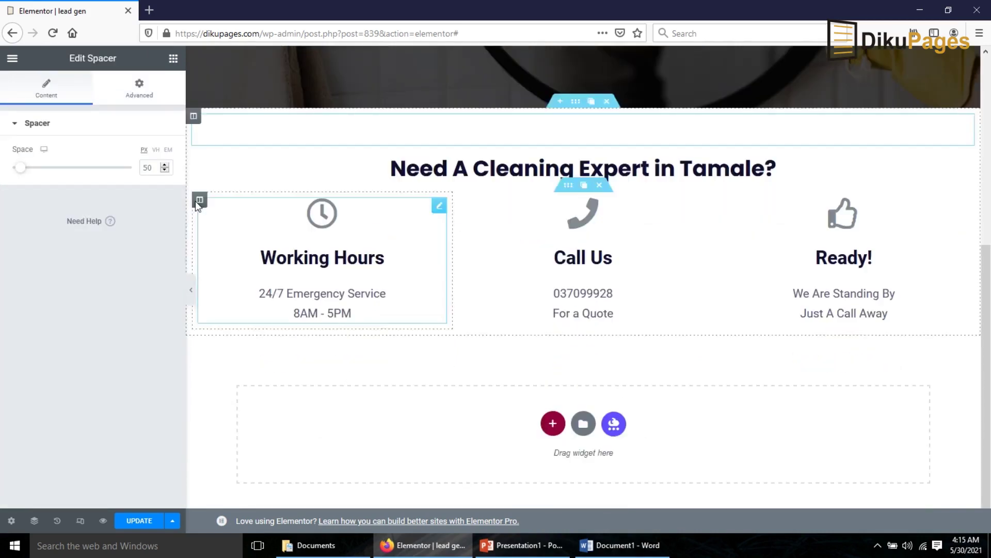
{"action": "left_click", "coordinate": [174, 69]}
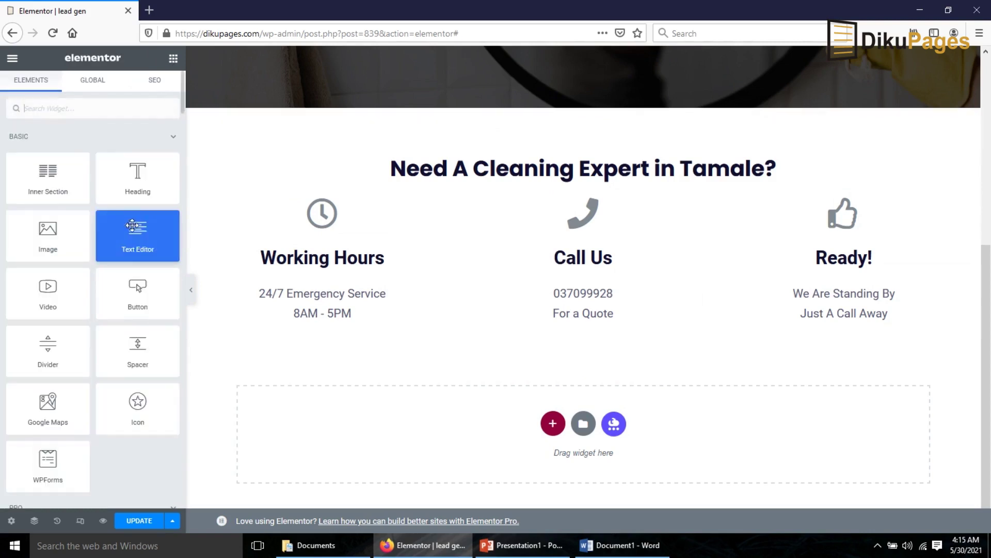
{"action": "left_click_drag", "start_coordinate": [137, 349], "coordinate": [494, 437]}
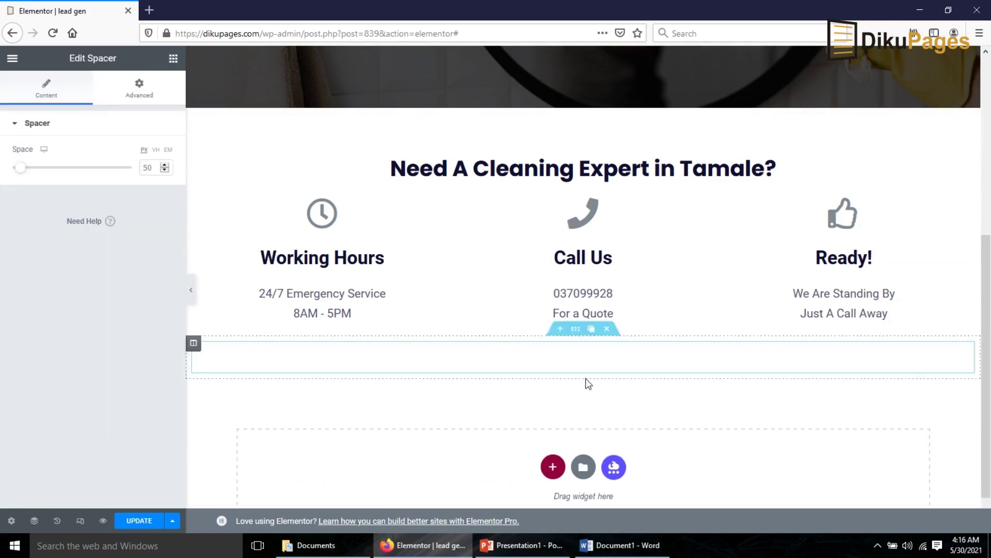
{"action": "left_click", "coordinate": [552, 467]}
- Add a two-column section at the bottom with an Image widget in its left column
{"action": "scroll", "coordinate": [543, 480], "scroll_direction": "down", "scroll_amount": 2}
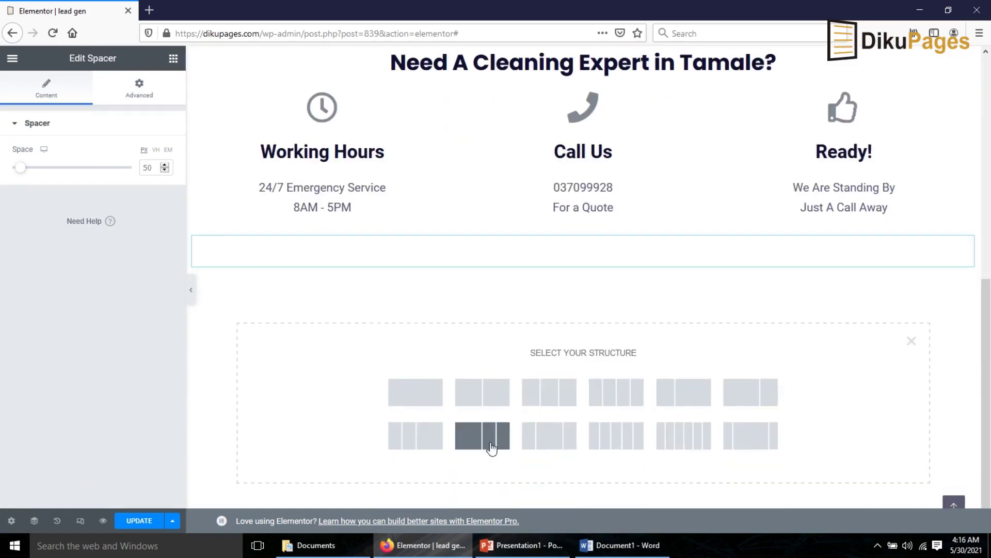
{"action": "left_click", "coordinate": [482, 400]}
{"action": "left_click", "coordinate": [173, 59]}
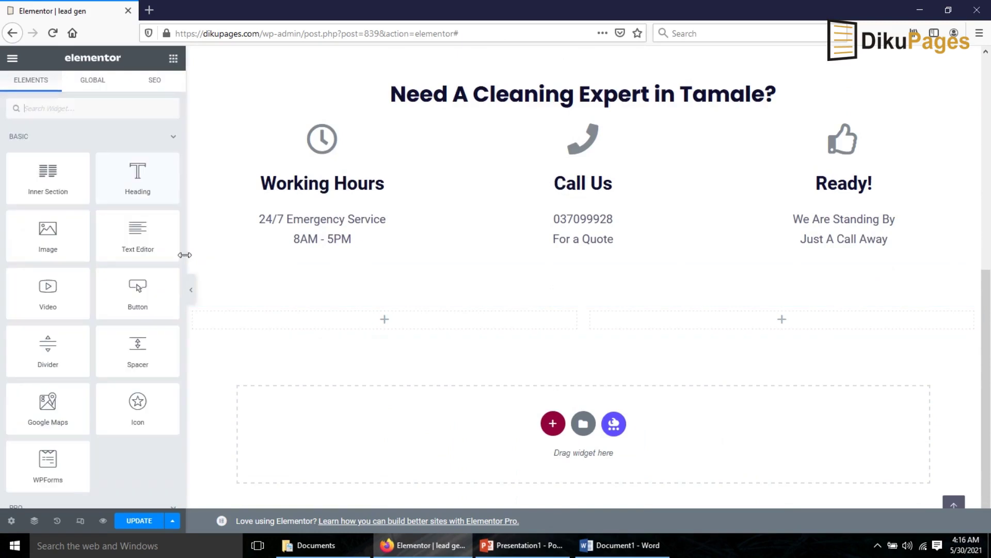
{"action": "left_click_drag", "start_coordinate": [48, 235], "coordinate": [411, 315]}
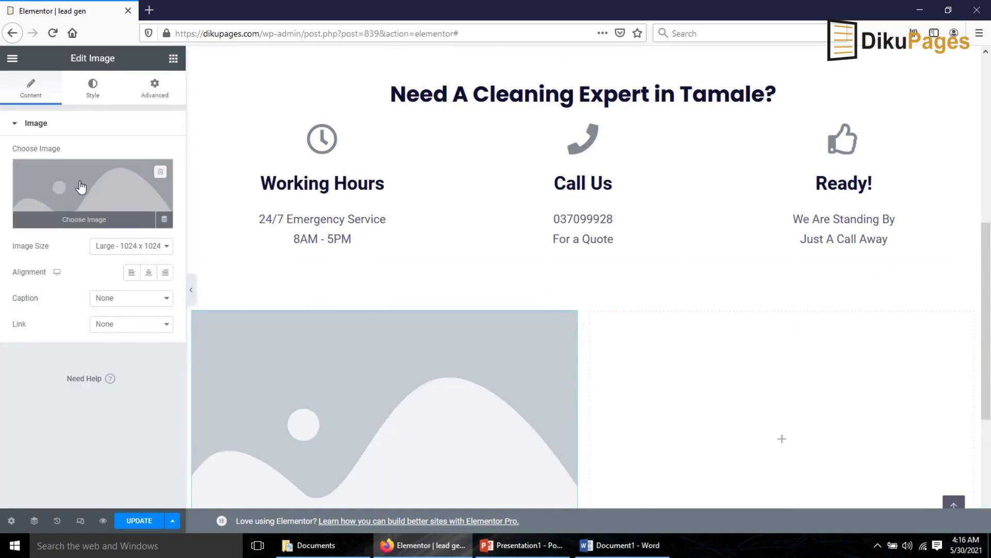
{"action": "left_click", "coordinate": [80, 188]}
- Upload the woman-cleaning photo from Downloads and insert it into the left-column image
{"action": "left_click", "coordinate": [47, 108]}
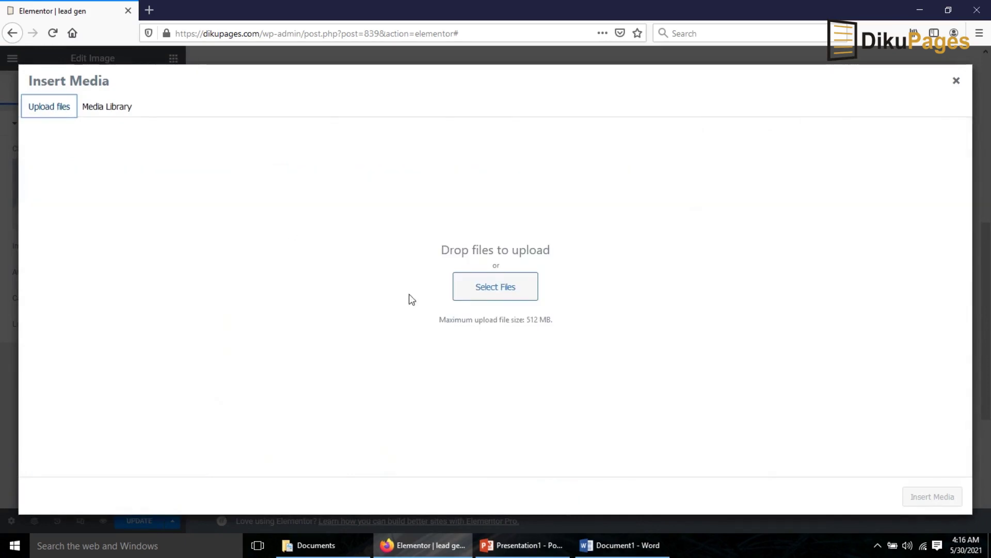
{"action": "left_click", "coordinate": [498, 287]}
{"action": "left_click", "coordinate": [376, 97]}
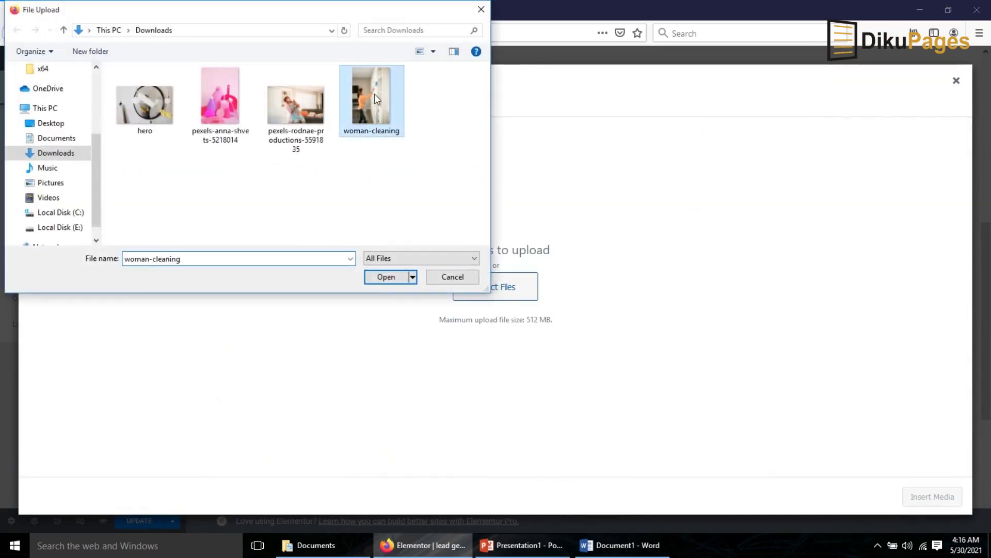
{"action": "left_click", "coordinate": [385, 277]}
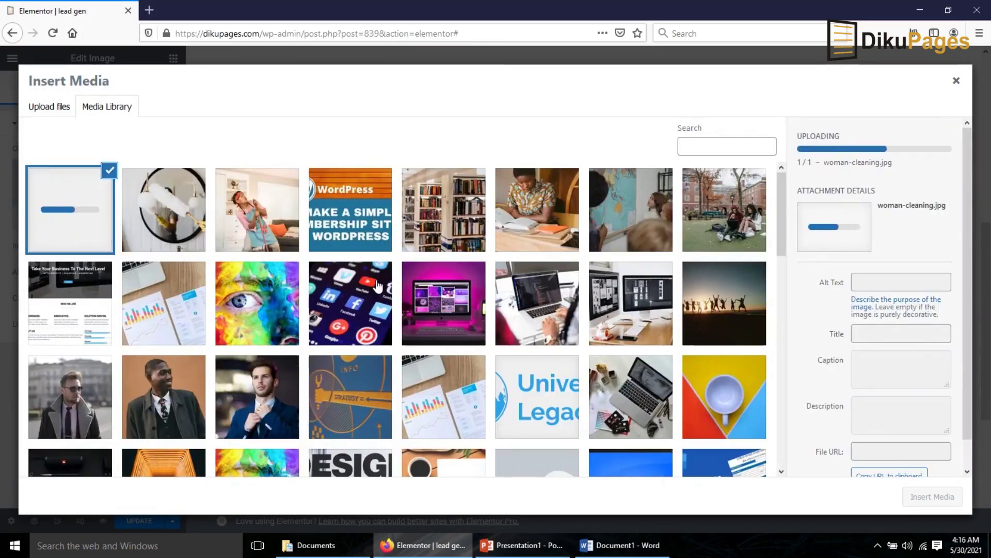
{"action": "left_click", "coordinate": [955, 499]}
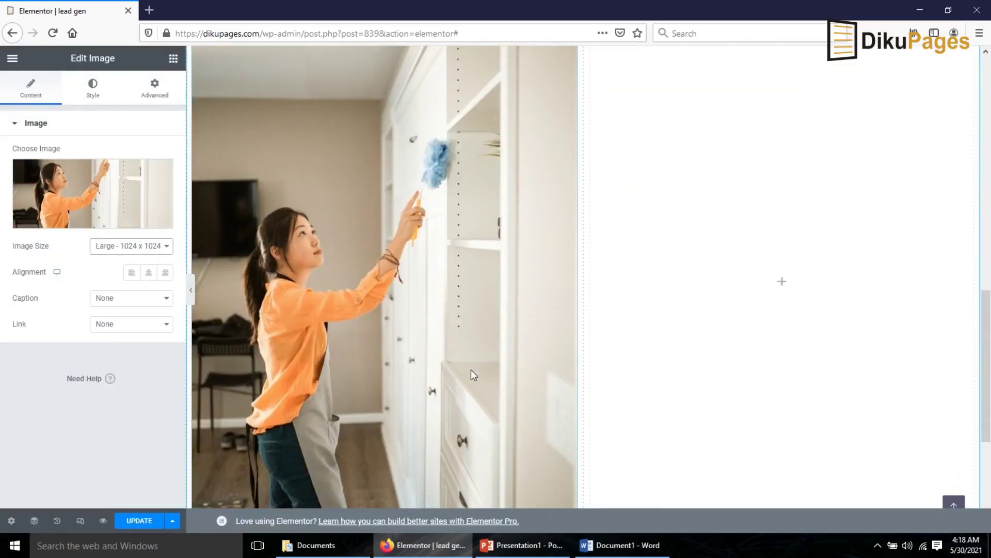
- Set the photo's image size to Custom, 500 x 500, and apply it
{"action": "left_click", "coordinate": [106, 247]}
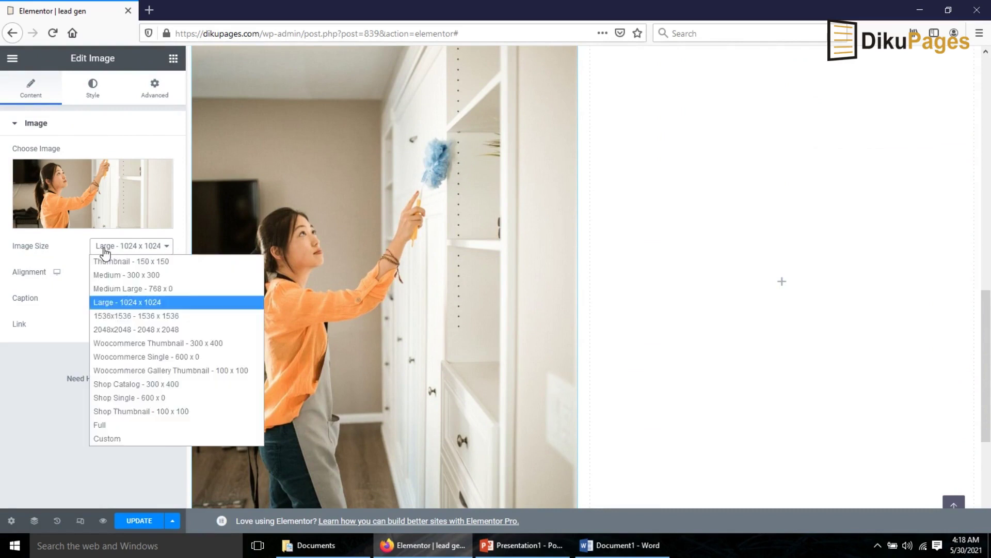
{"action": "left_click", "coordinate": [144, 438]}
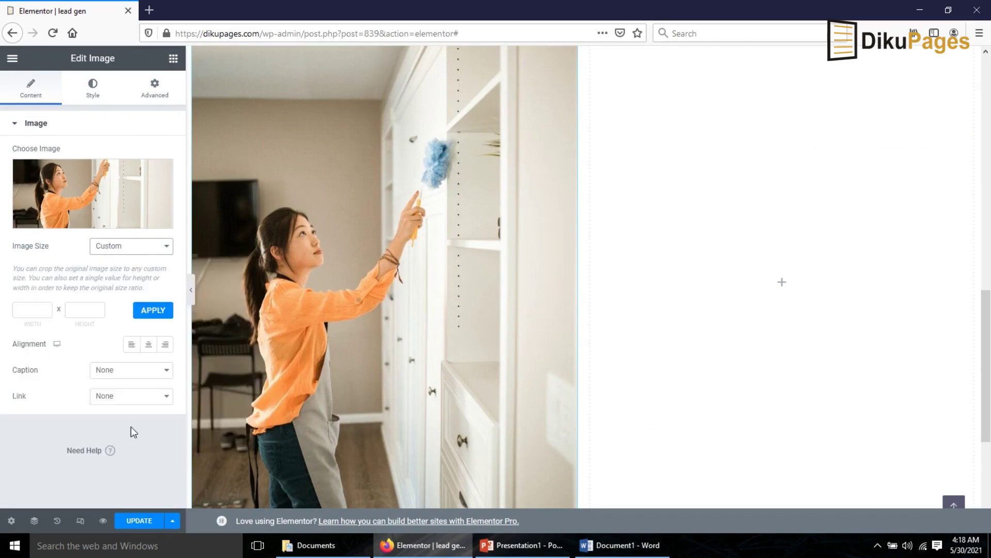
{"action": "left_click", "coordinate": [30, 308]}
{"action": "key", "text": "Tab"}
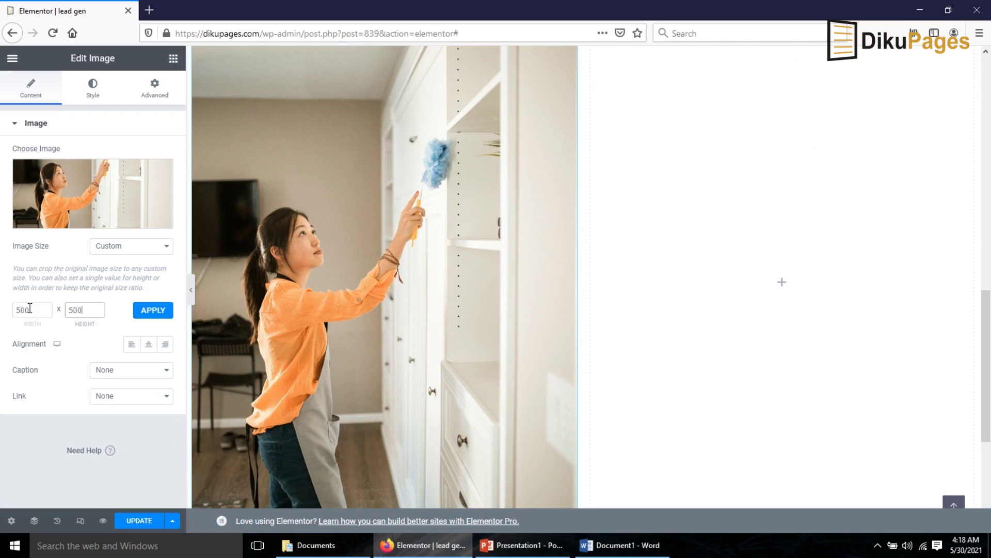
{"action": "left_click", "coordinate": [153, 310]}
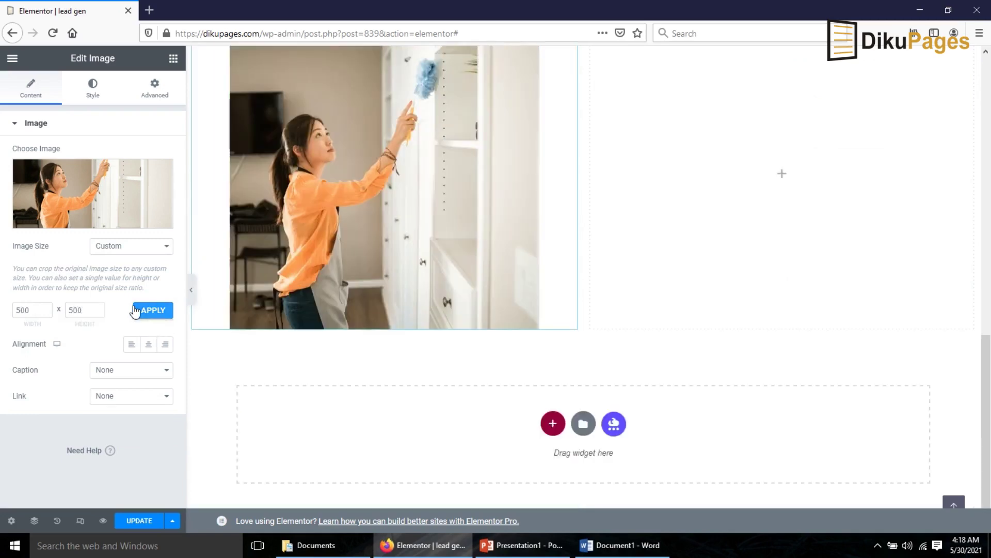
{"action": "scroll", "coordinate": [509, 370], "scroll_direction": "up", "scroll_amount": 3}
- Add a heading reading 'Cleaning Experts in Tamale' to the right column
{"action": "left_click", "coordinate": [173, 58]}
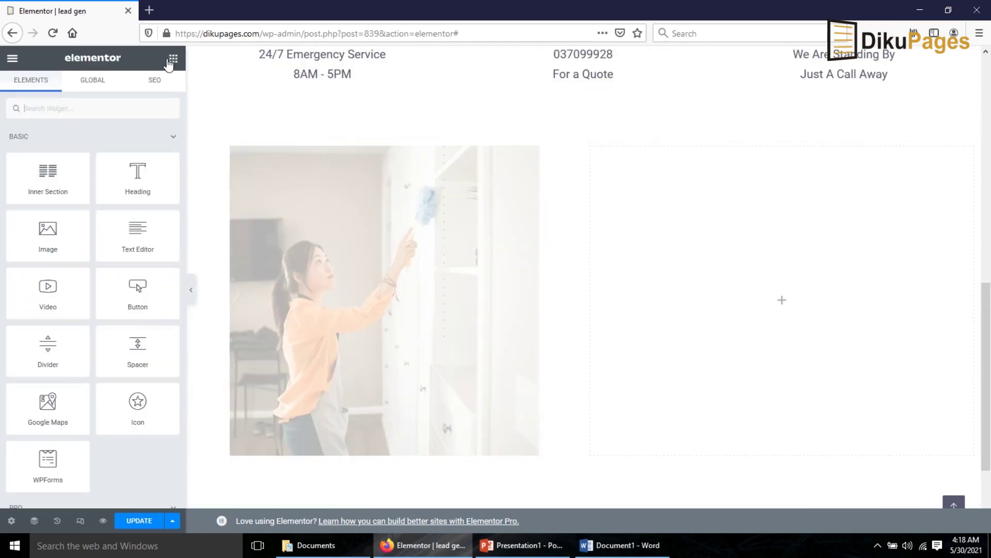
{"action": "left_click_drag", "start_coordinate": [138, 176], "coordinate": [800, 301]}
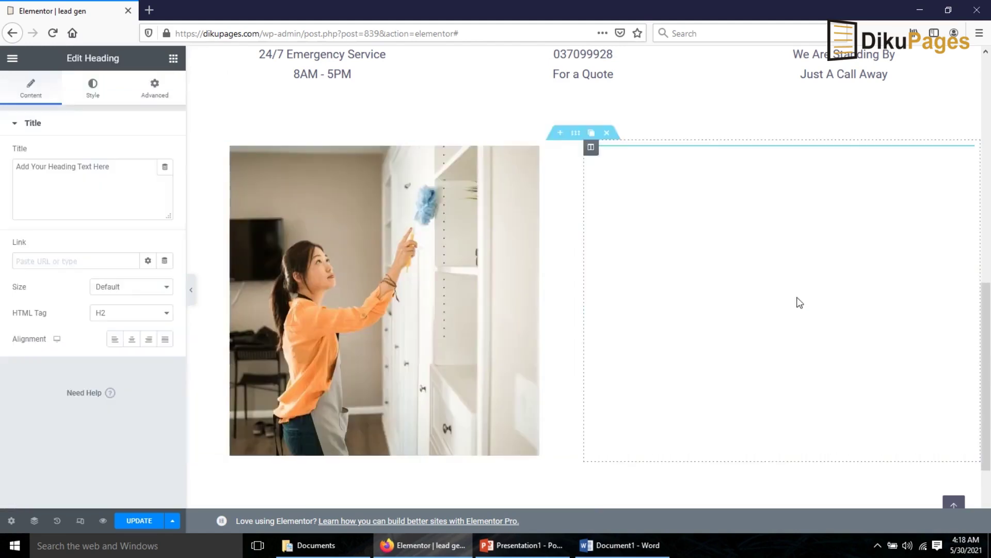
{"action": "left_click_drag", "start_coordinate": [109, 166], "coordinate": [2, 163]}
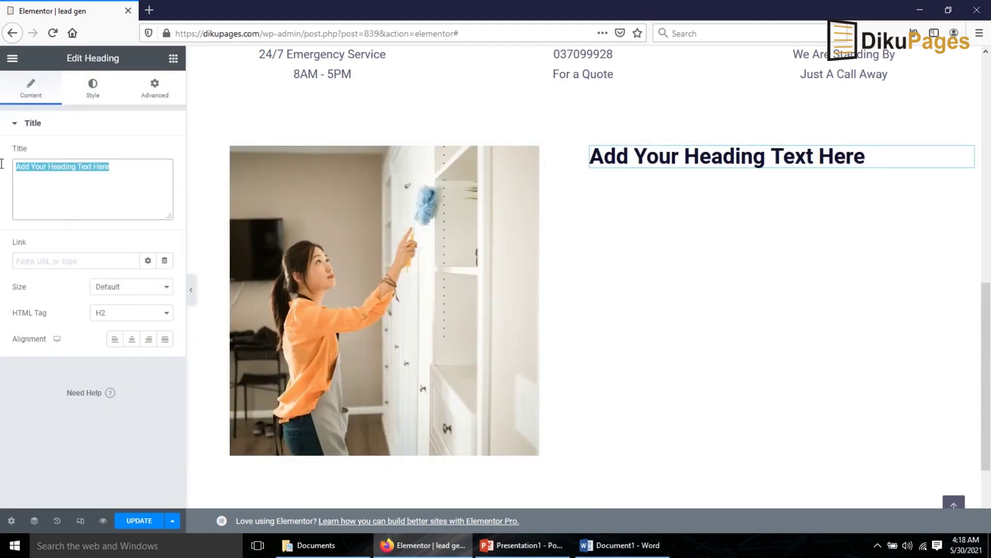
{"action": "type", "text": "Cleaning Experts in Tamale"}
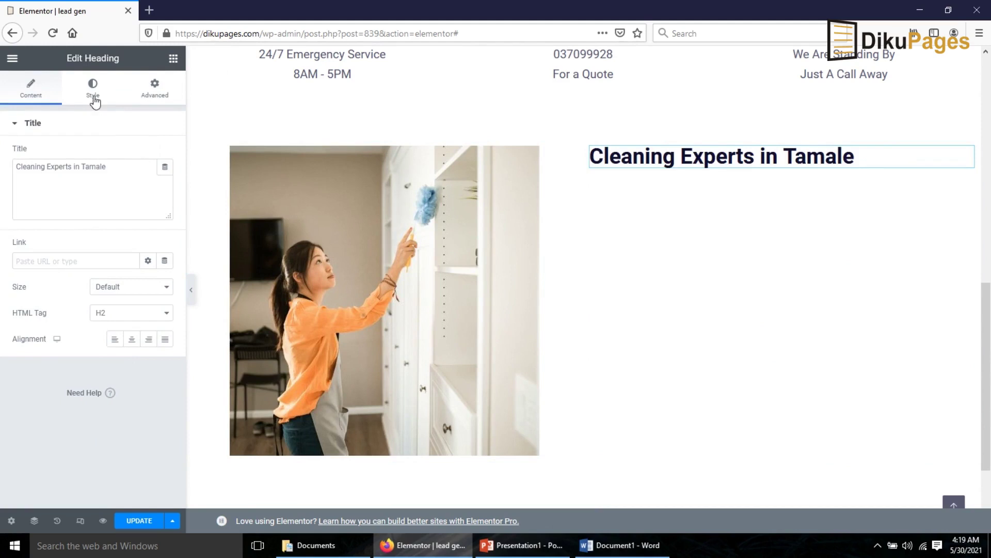
- Apply the Poppins global font to the new heading's typography
{"action": "left_click", "coordinate": [94, 93]}
{"action": "left_click", "coordinate": [149, 181]}
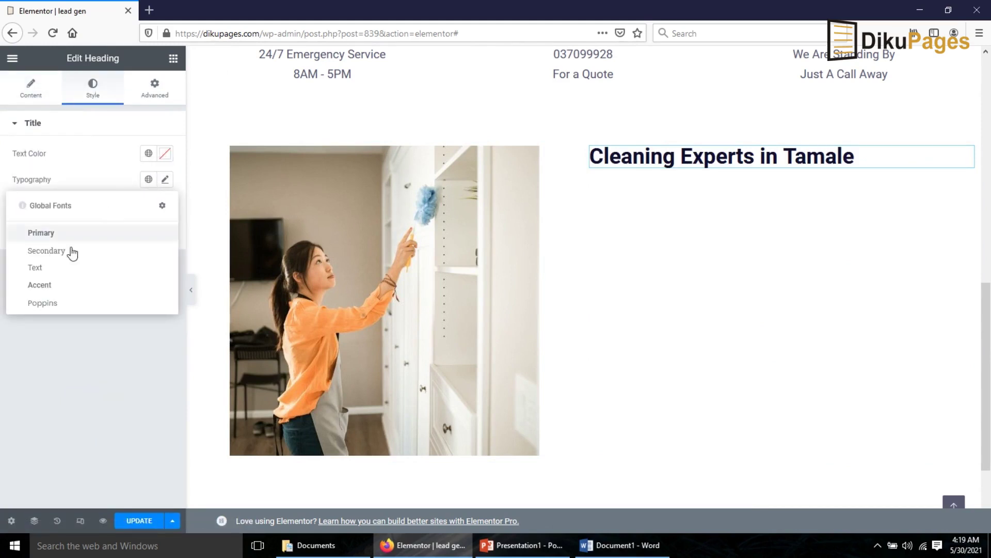
{"action": "left_click", "coordinate": [42, 303]}
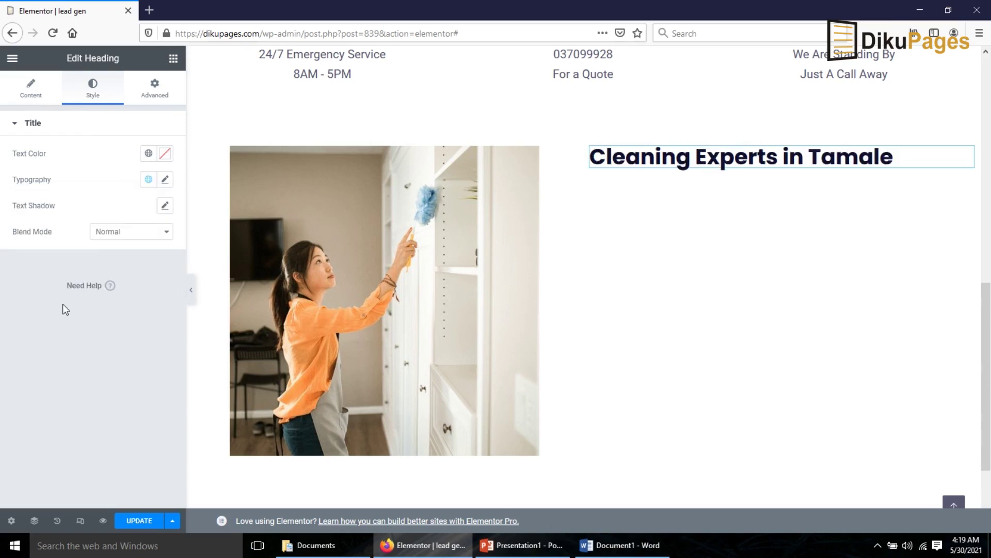
{"action": "left_click", "coordinate": [174, 59]}
- Add a text block under 'Cleaning Experts in Tamale' and duplicate its lorem ipsum paragraph
{"action": "left_click_drag", "start_coordinate": [132, 238], "coordinate": [751, 169]}
{"action": "left_click_drag", "start_coordinate": [146, 272], "coordinate": [1, 199]}
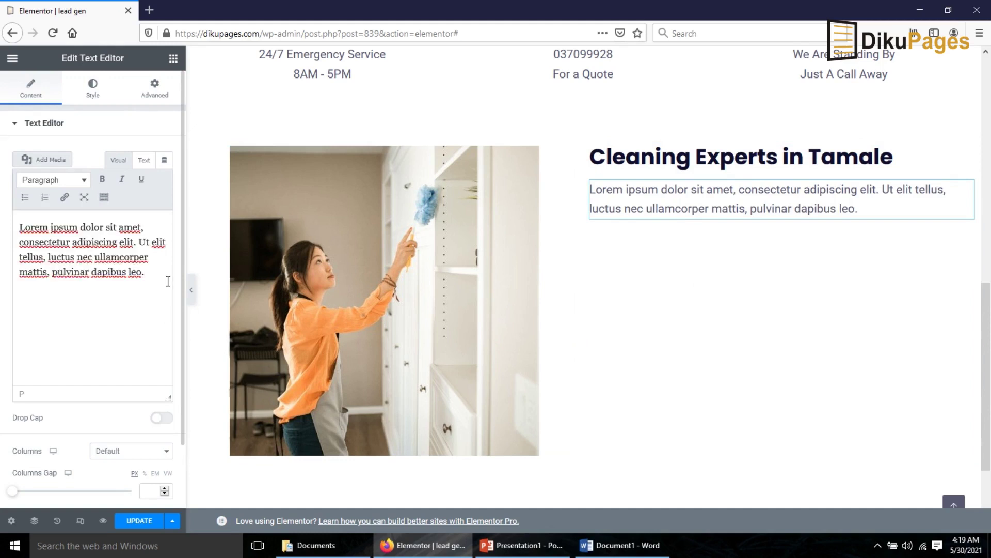
{"action": "key", "text": "ctrl+v"}
- Vertically centre the photo-and-text section's content and give it a light grey #E4E4E4 background
{"action": "left_click", "coordinate": [576, 141]}
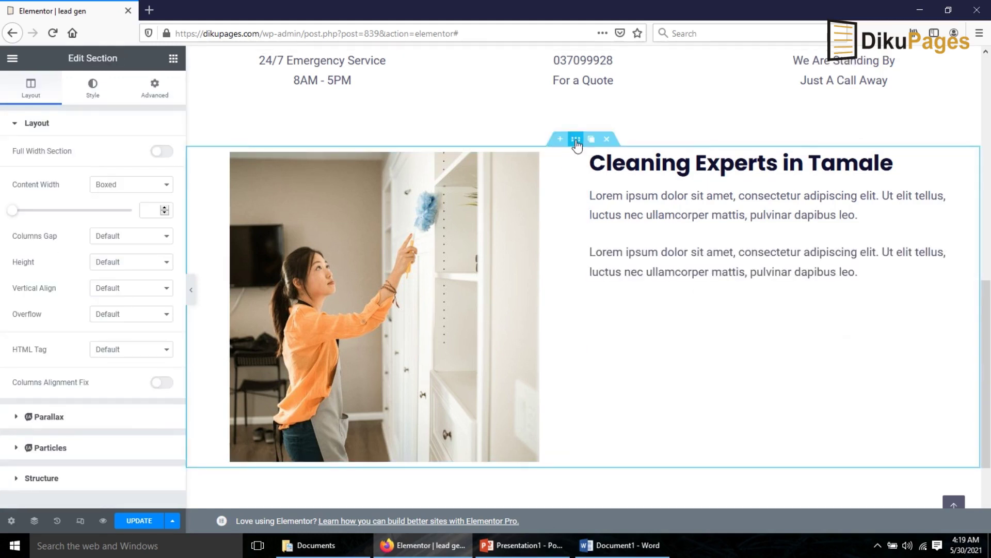
{"action": "left_click", "coordinate": [118, 289]}
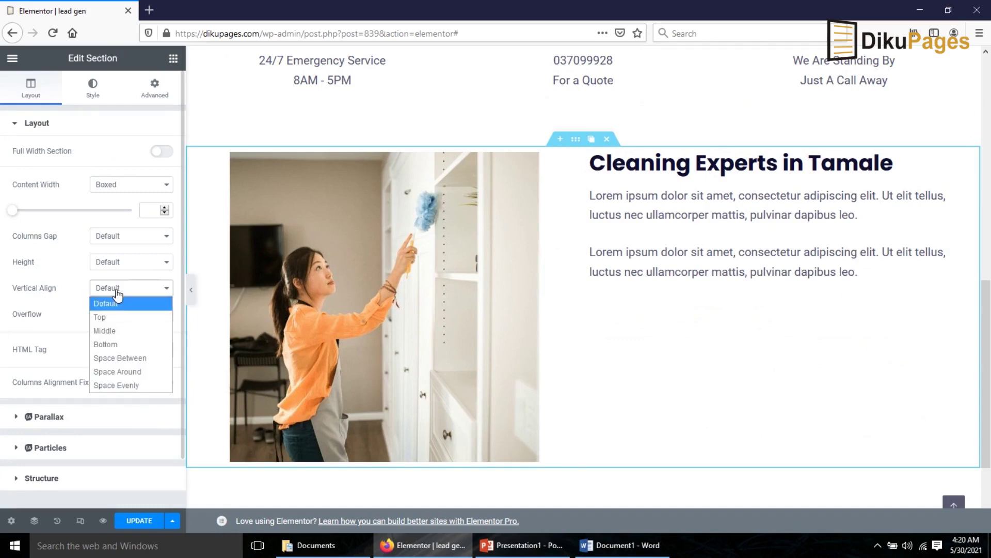
{"action": "left_click", "coordinate": [124, 333]}
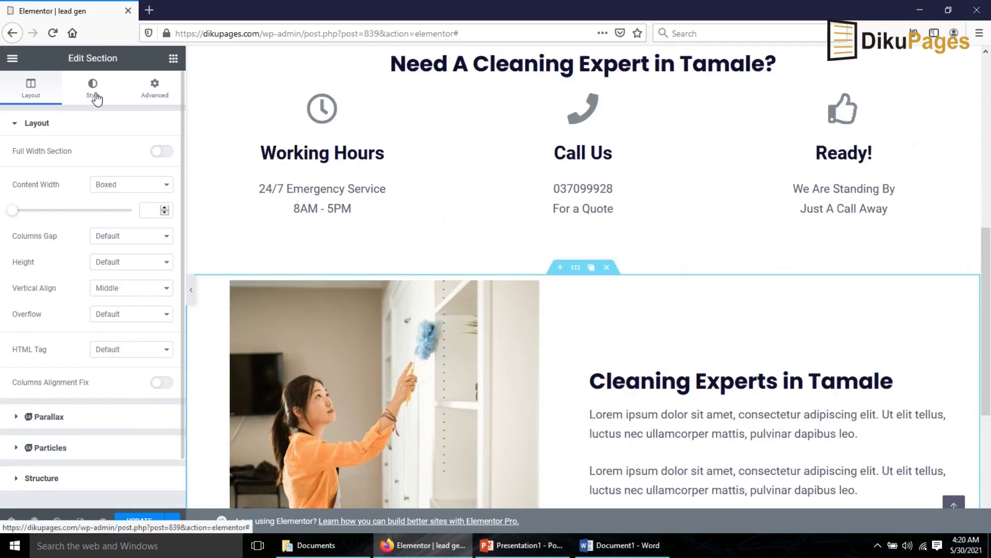
{"action": "left_click", "coordinate": [95, 96]}
{"action": "left_click", "coordinate": [114, 184]}
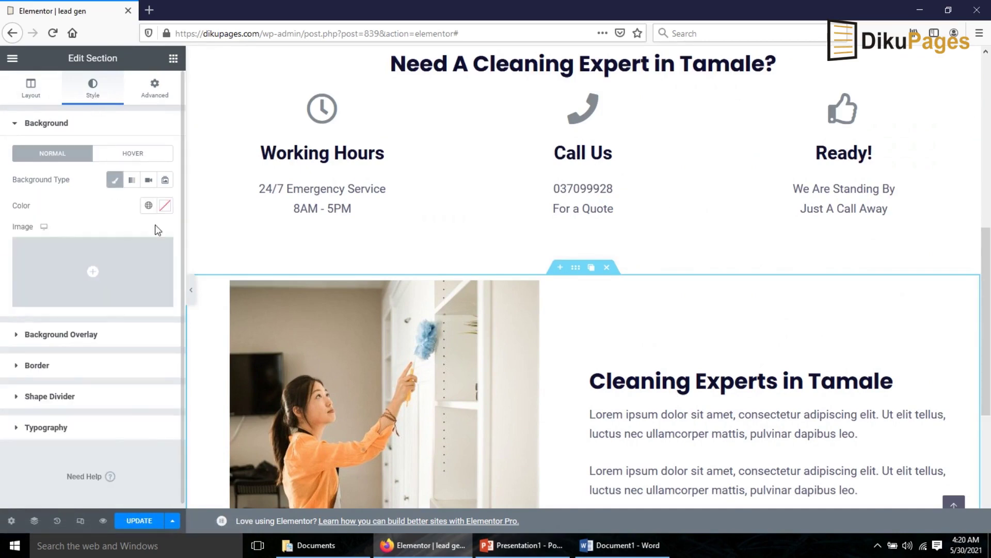
{"action": "left_click", "coordinate": [165, 205]}
{"action": "left_click_drag", "start_coordinate": [51, 277], "coordinate": [3, 266]}
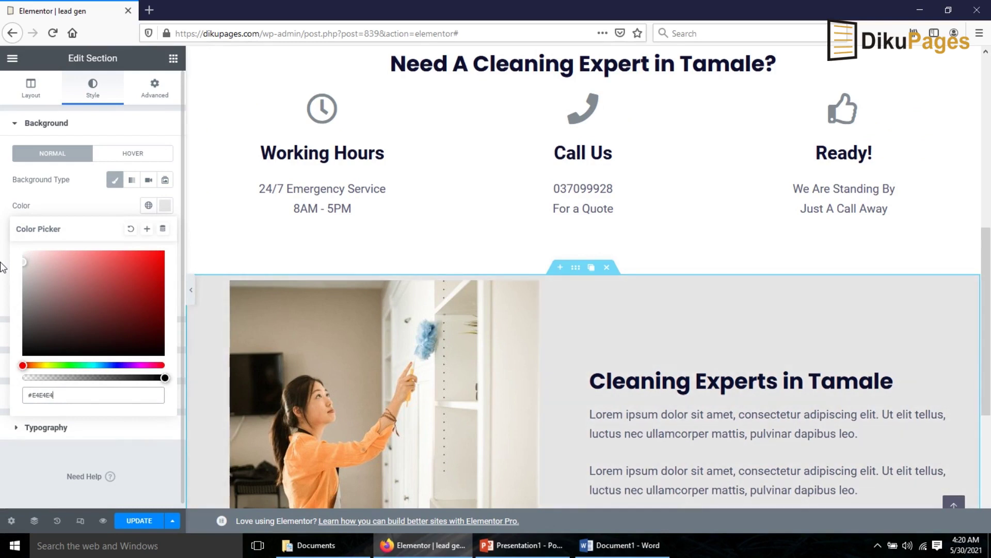
{"action": "left_click", "coordinate": [155, 87]}
- Set the section's top and bottom padding to 50 px and save the page
{"action": "left_click", "coordinate": [155, 87]}
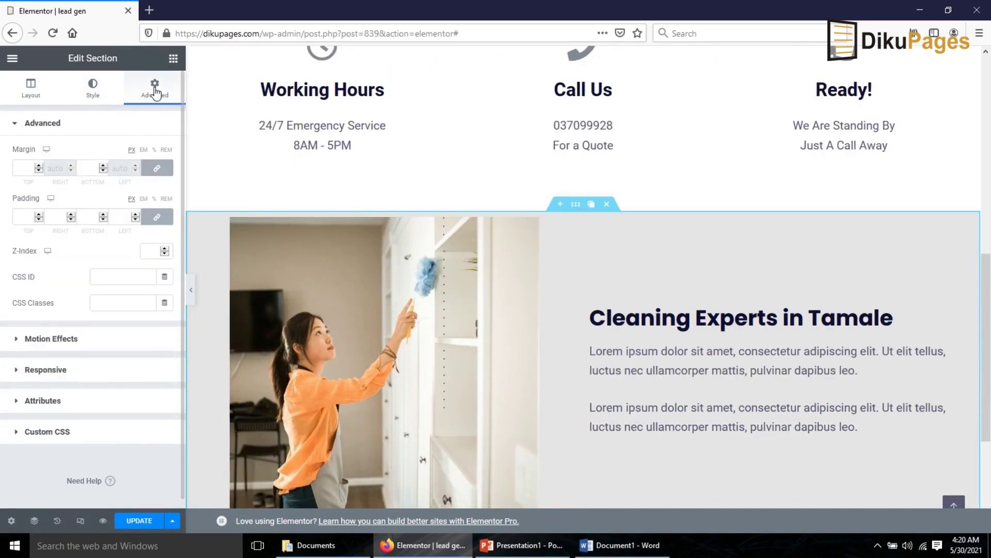
{"action": "left_click", "coordinate": [156, 217]}
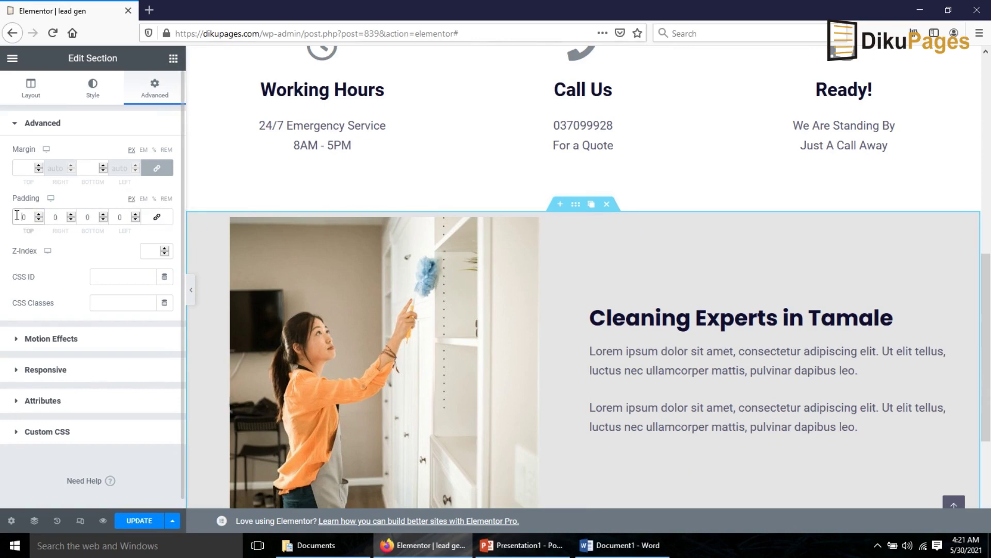
{"action": "type", "text": "5"}
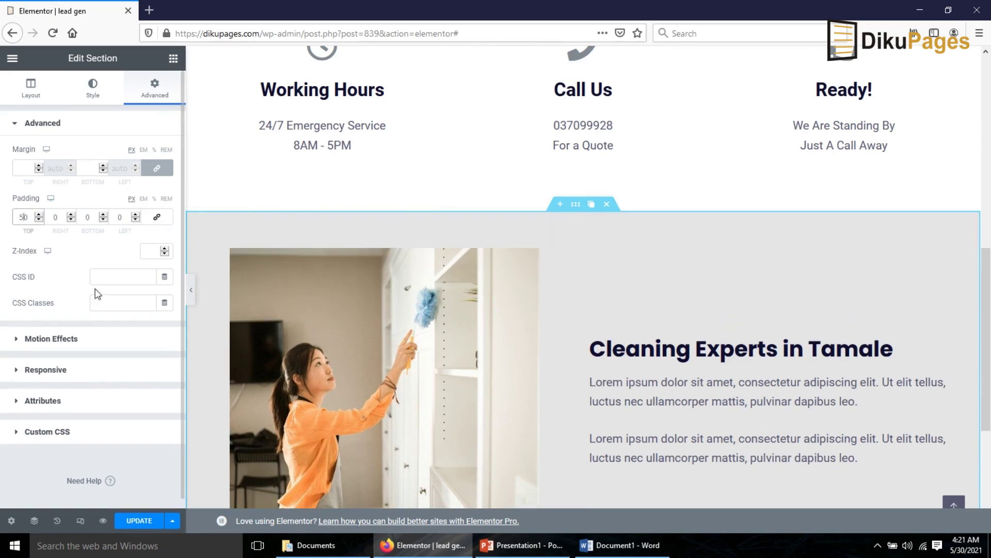
{"action": "left_click", "coordinate": [86, 217]}
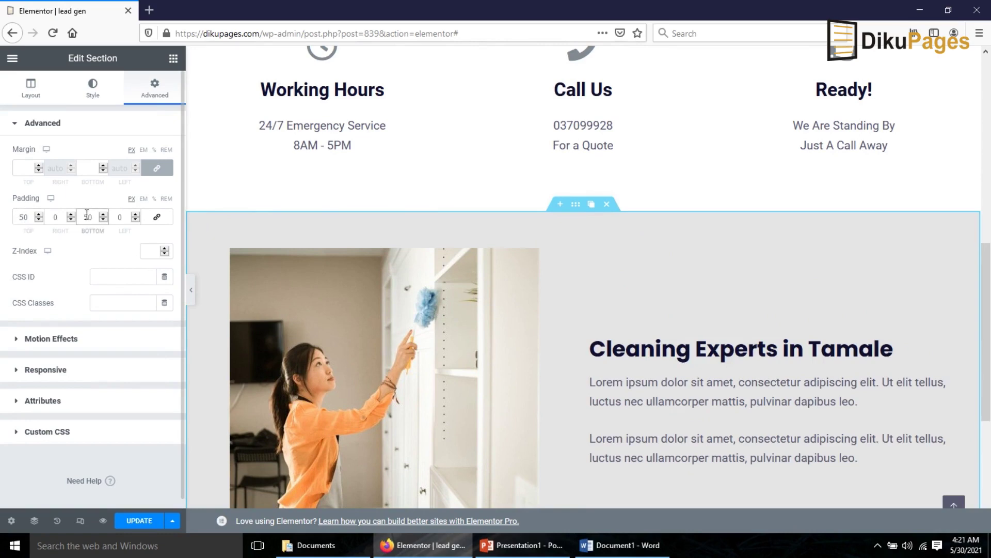
{"action": "type", "text": "5"}
{"action": "scroll", "coordinate": [740, 306], "scroll_direction": "down", "scroll_amount": 5}
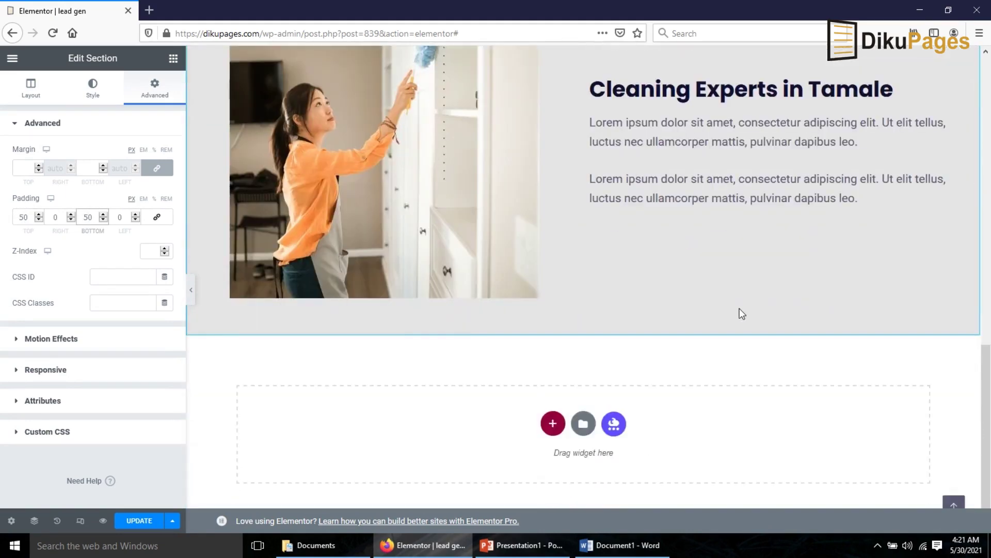
{"action": "scroll", "coordinate": [740, 308], "scroll_direction": "up", "scroll_amount": 4}
{"action": "scroll", "coordinate": [632, 374], "scroll_direction": "down", "scroll_amount": 4}
{"action": "left_click", "coordinate": [137, 525]}
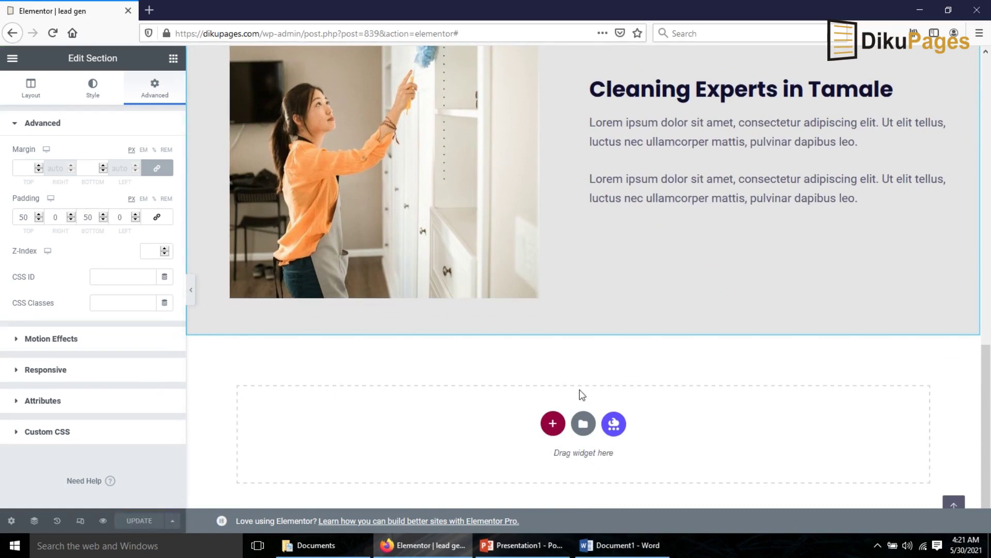
- Add a Spacer and then a Counter widget below the grey section
{"action": "left_click", "coordinate": [173, 58]}
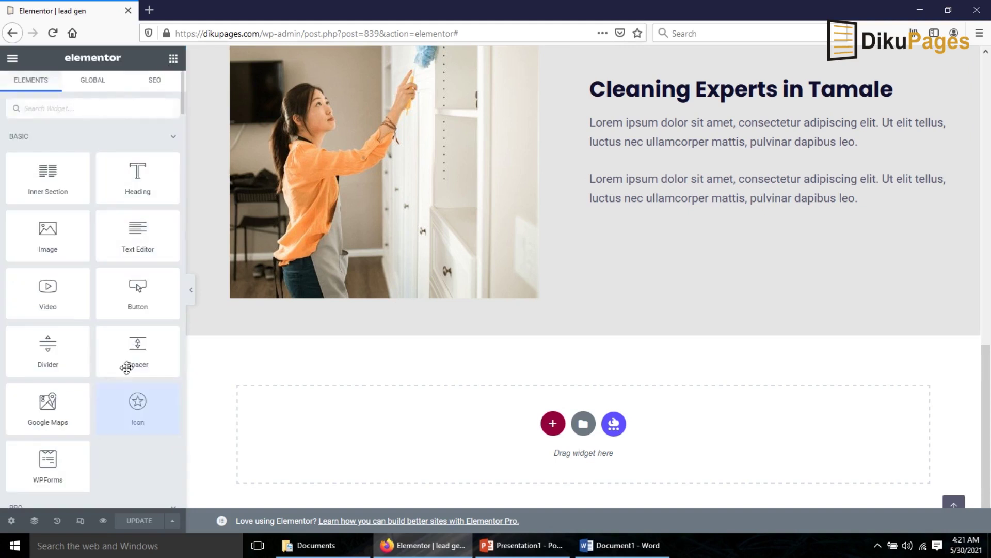
{"action": "left_click_drag", "start_coordinate": [127, 367], "coordinate": [448, 434]}
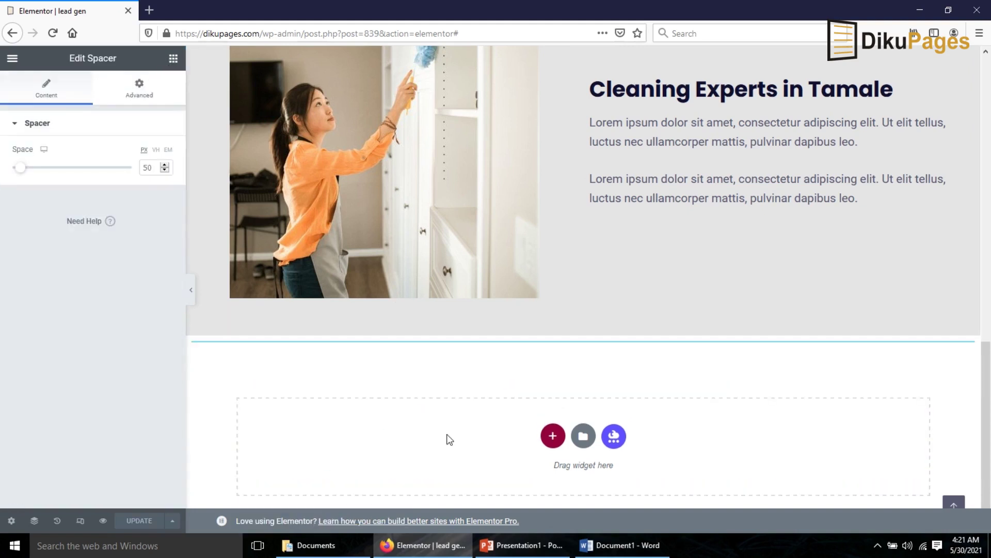
{"action": "scroll", "coordinate": [450, 436], "scroll_direction": "down", "scroll_amount": 2}
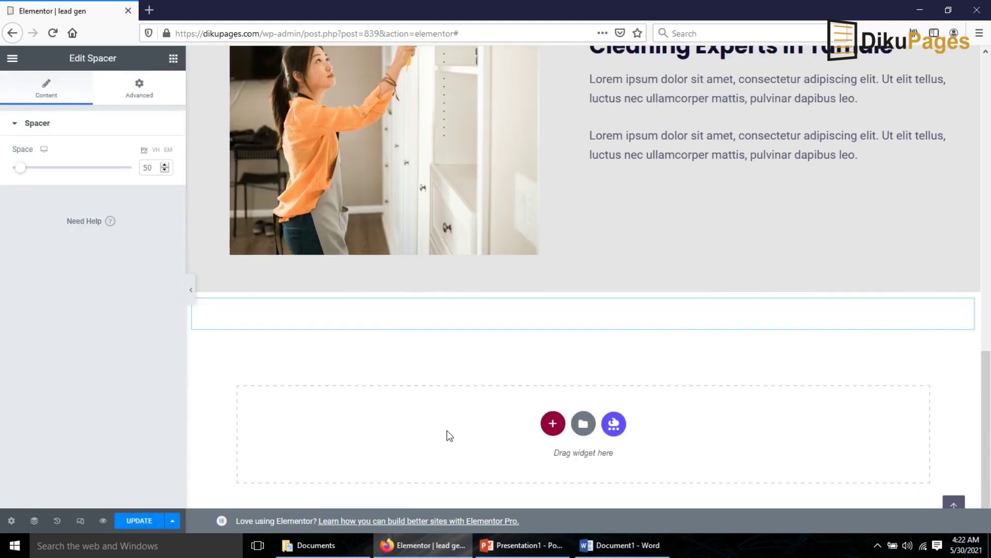
{"action": "left_click", "coordinate": [173, 57]}
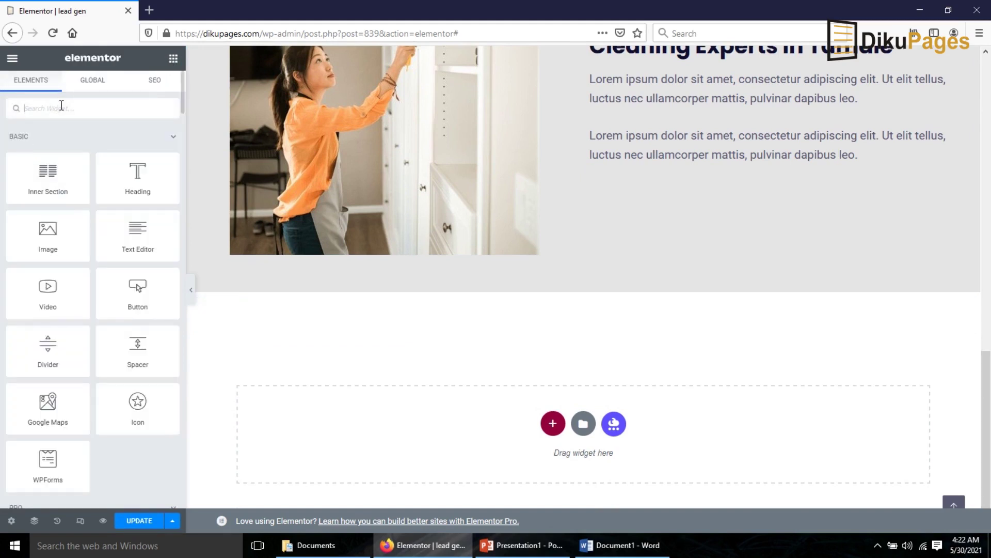
{"action": "type", "text": "counter"}
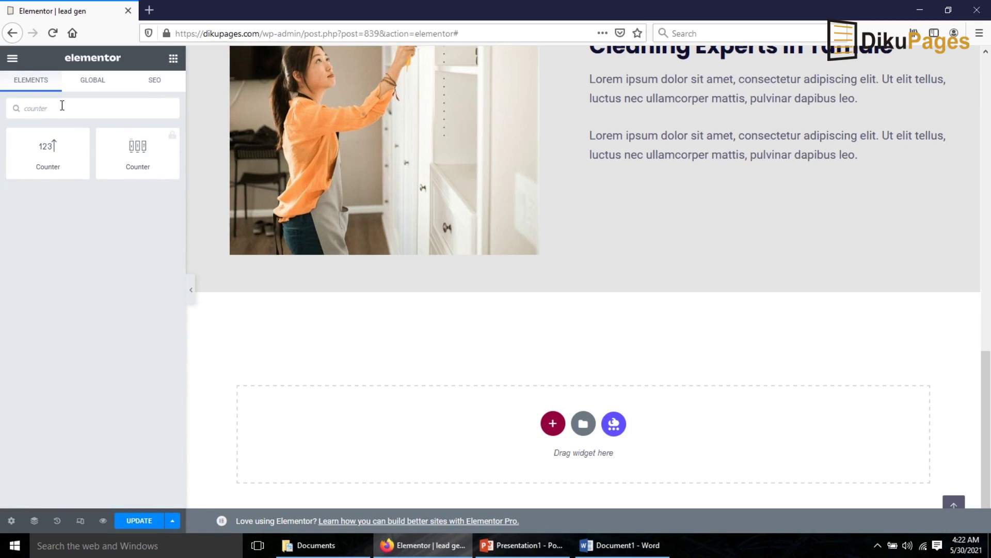
{"action": "left_click_drag", "start_coordinate": [49, 153], "coordinate": [484, 445]}
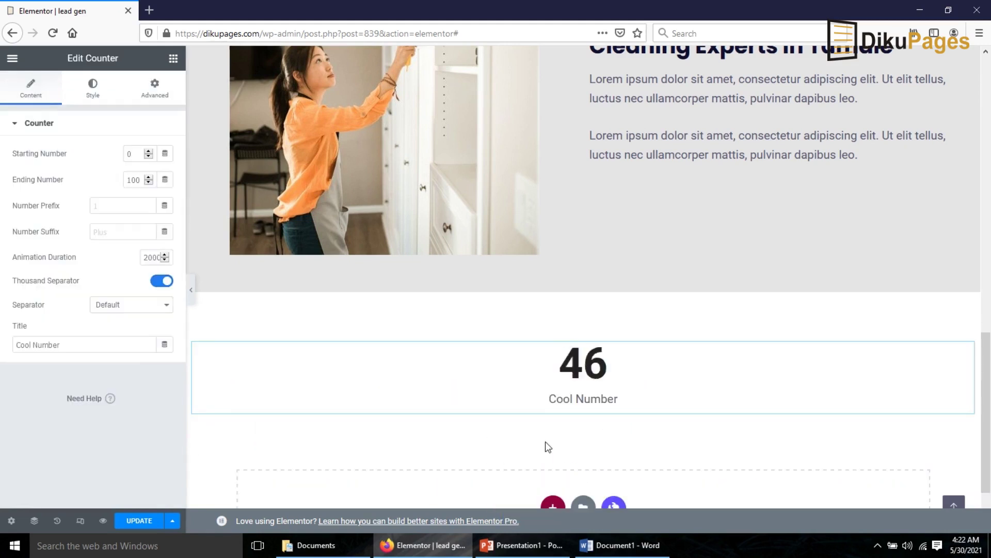
{"action": "left_click", "coordinate": [408, 396]}
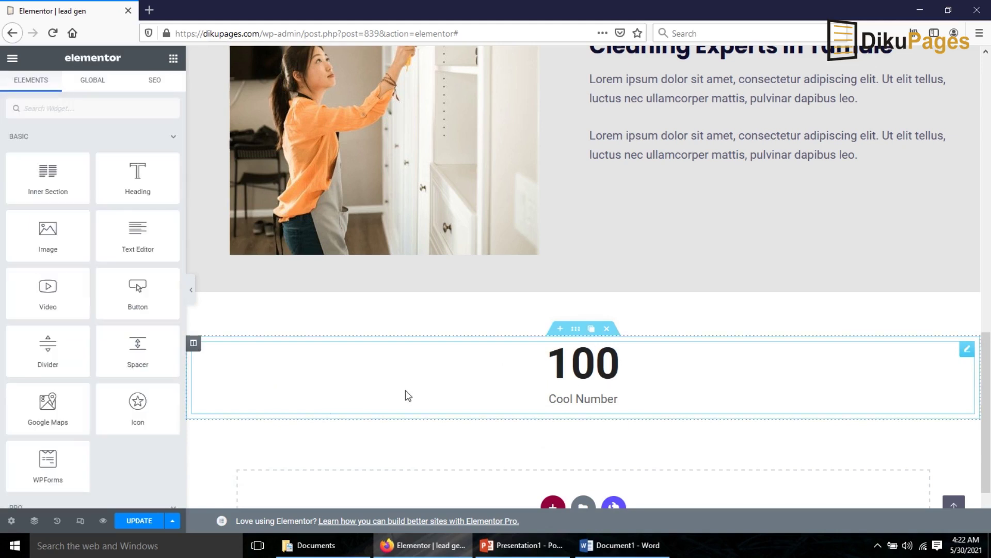
- Duplicate the counter's column twice to get three side-by-side counters
{"action": "right_click", "coordinate": [195, 346]}
{"action": "left_click", "coordinate": [231, 373]}
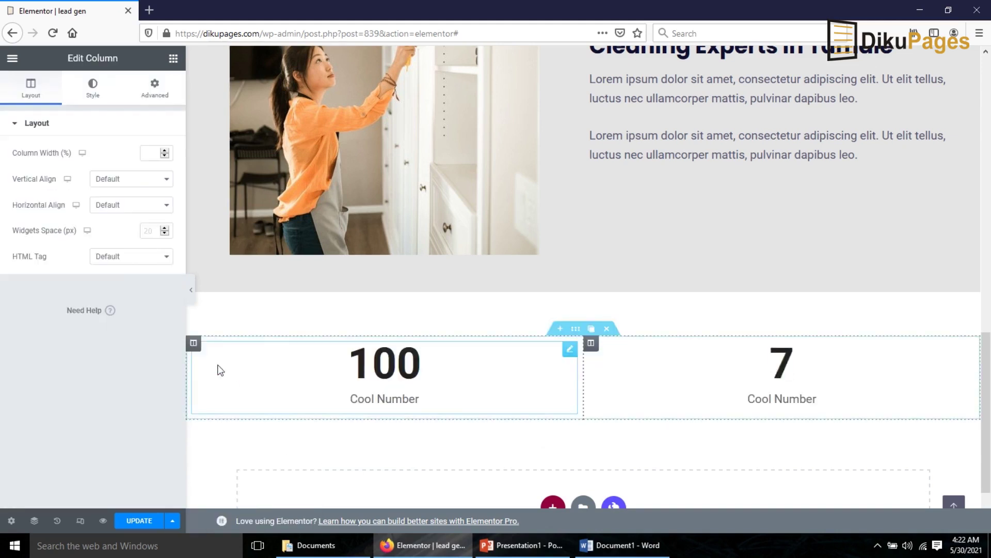
{"action": "right_click", "coordinate": [195, 347]}
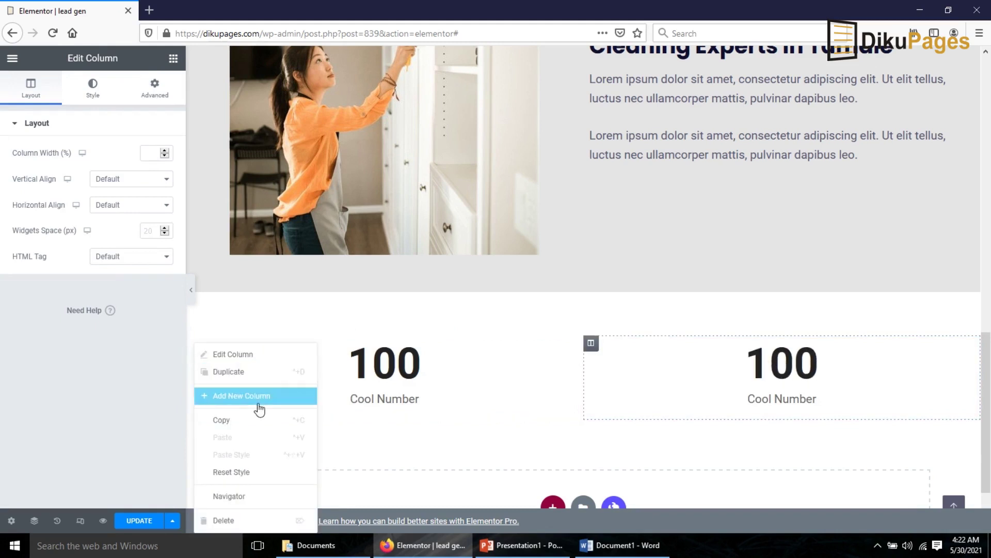
{"action": "left_click", "coordinate": [244, 373]}
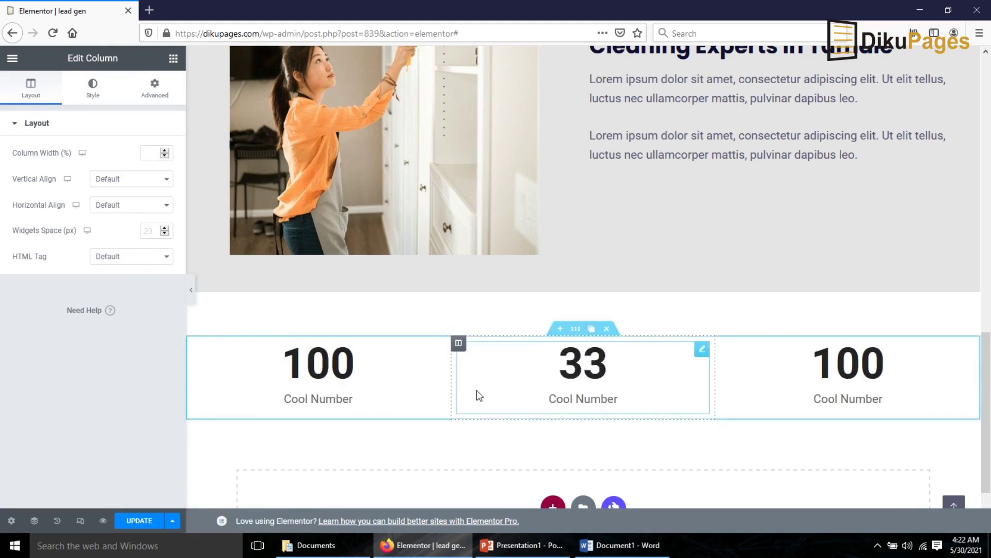
{"action": "left_click", "coordinate": [327, 371]}
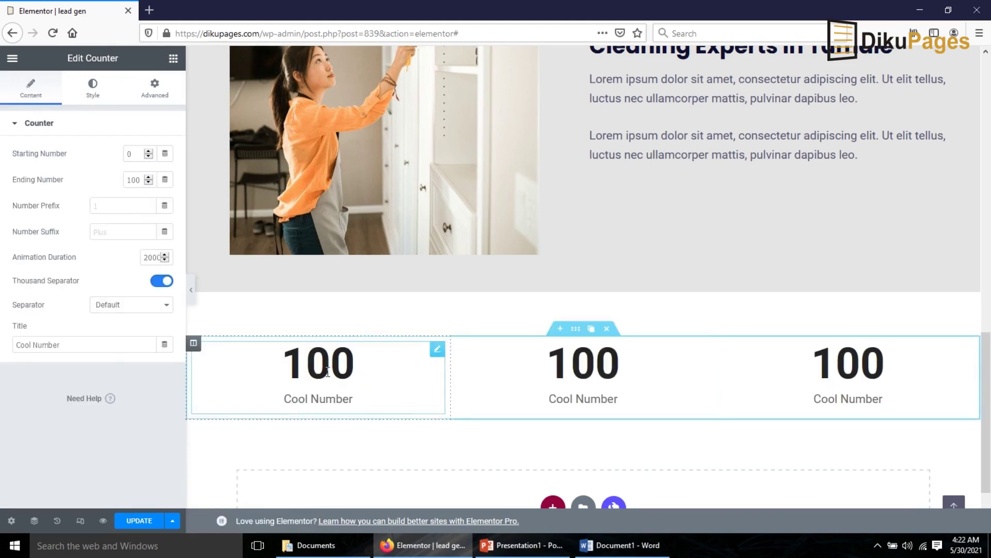
- Set the first counter's ending number to 309 and its title to 'Clients'
{"action": "double_click", "coordinate": [129, 180]}
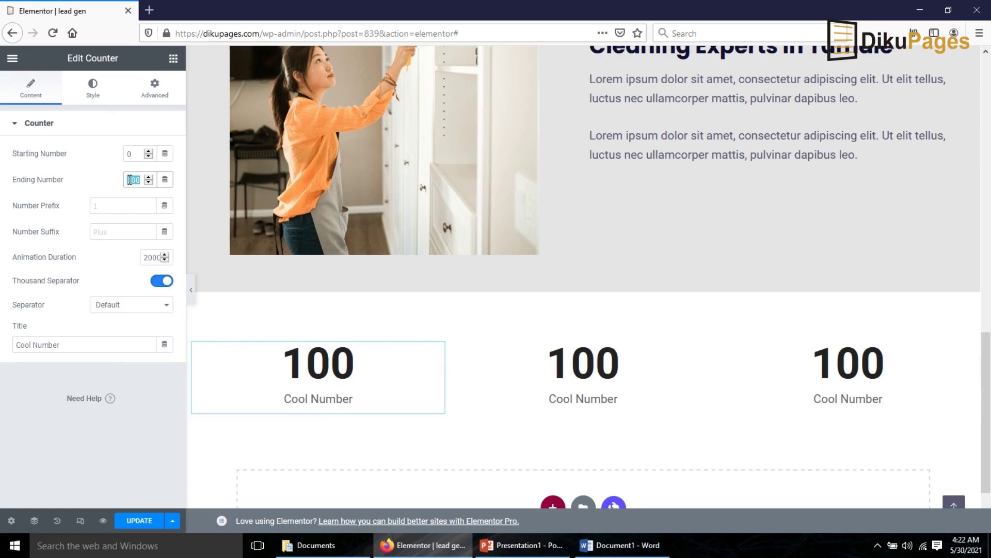
{"action": "type", "text": "309"}
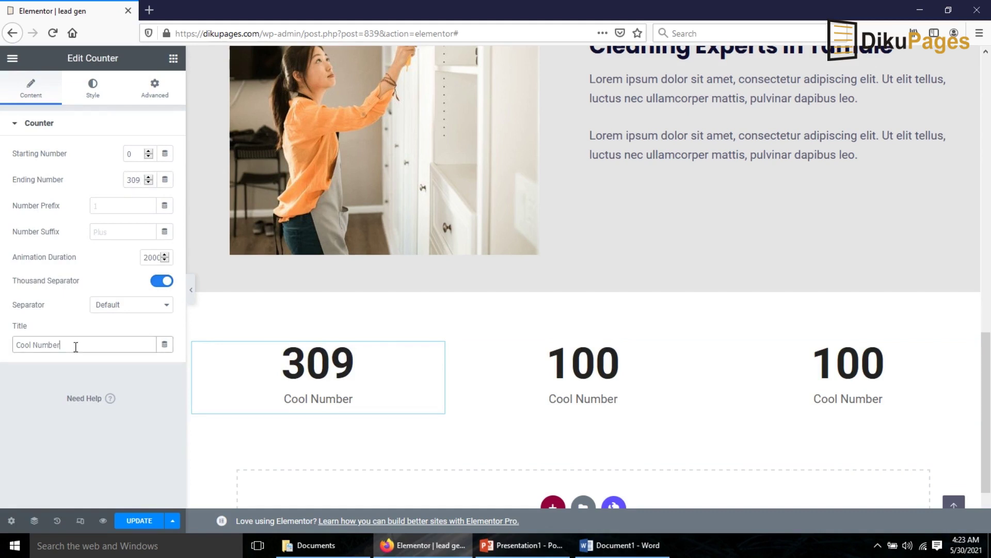
{"action": "left_click_drag", "start_coordinate": [76, 345], "coordinate": [2, 348]}
{"action": "type", "text": "Clean"}
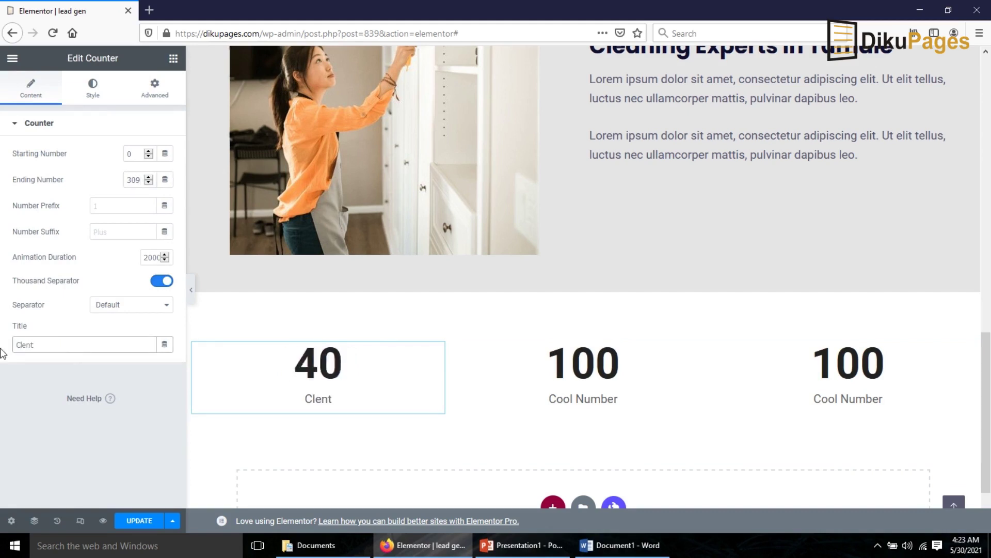
{"action": "key", "text": "BackSpace"}
{"action": "key", "text": "BackSpace"}
{"action": "key", "text": "BackSpace"}
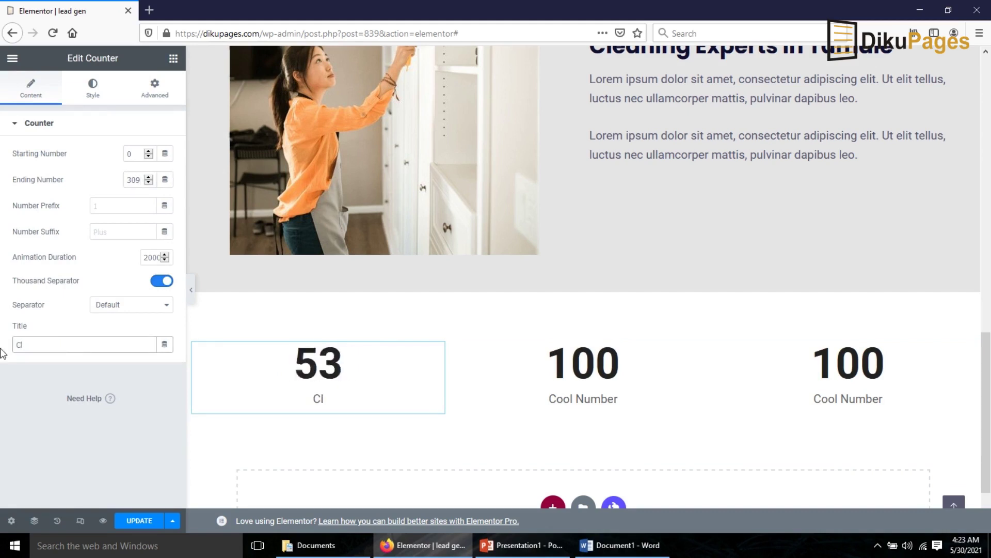
{"action": "type", "text": "ients"}
- Apply the Poppins global font to the counter's number and title
{"action": "left_click", "coordinate": [93, 88]}
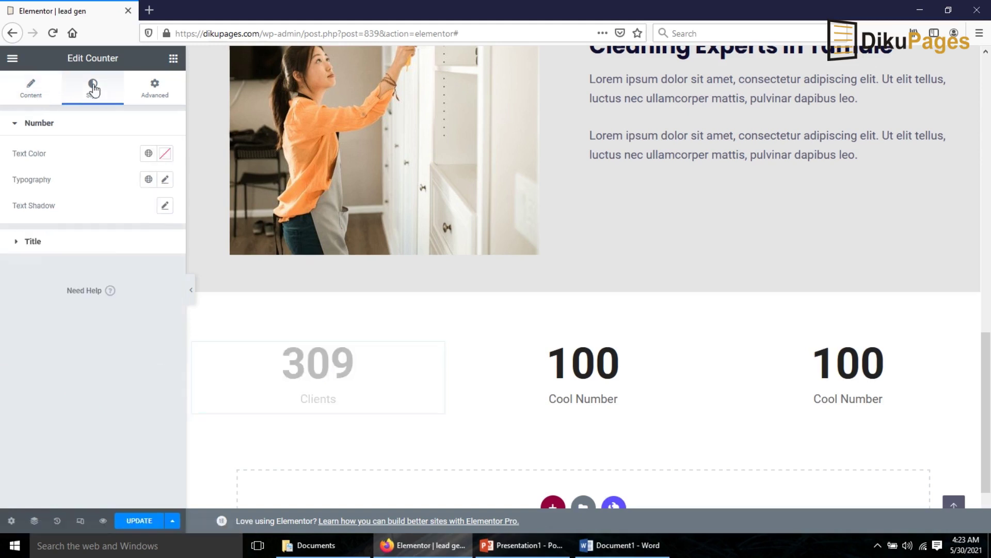
{"action": "left_click", "coordinate": [148, 179]}
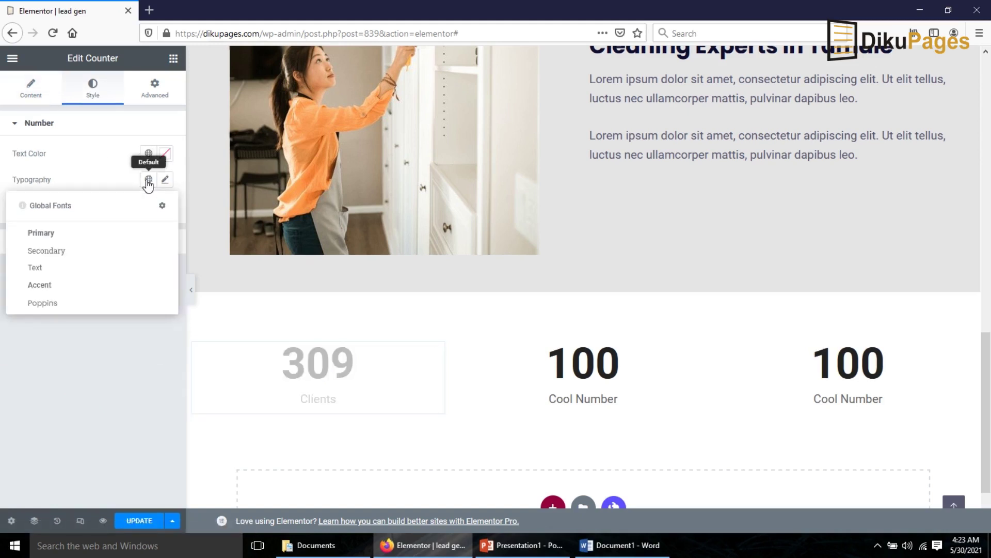
{"action": "left_click", "coordinate": [43, 303]}
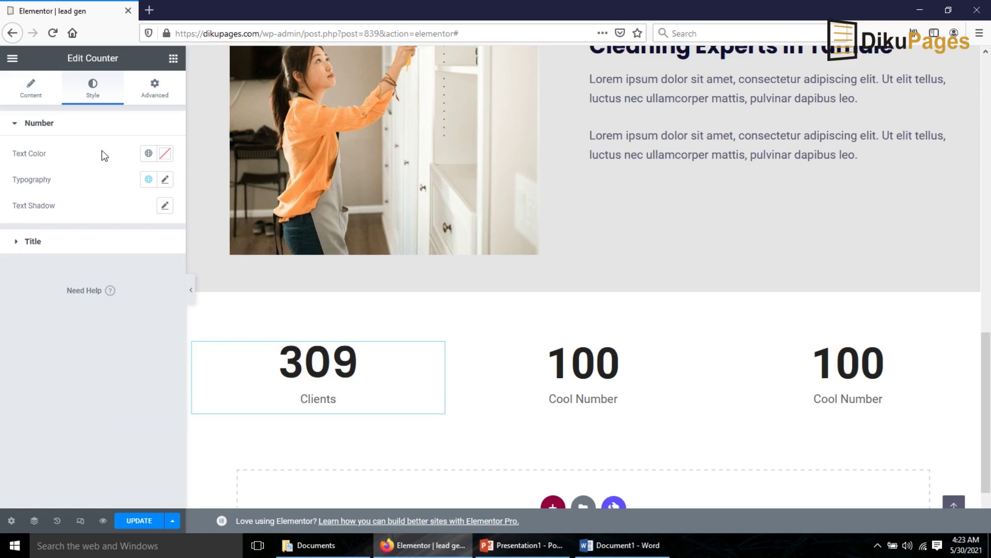
{"action": "left_click", "coordinate": [40, 252]}
{"action": "left_click", "coordinate": [148, 211]}
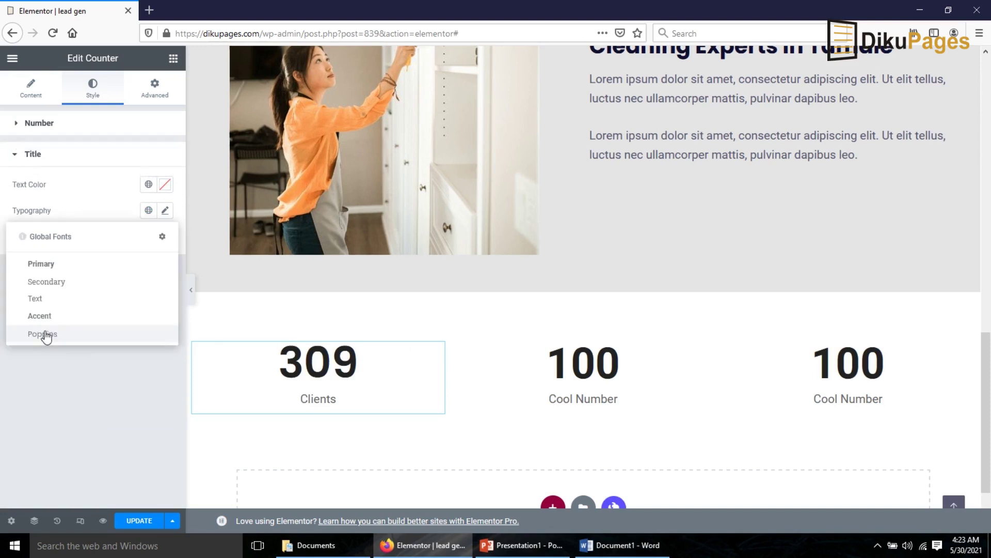
{"action": "left_click", "coordinate": [47, 335]}
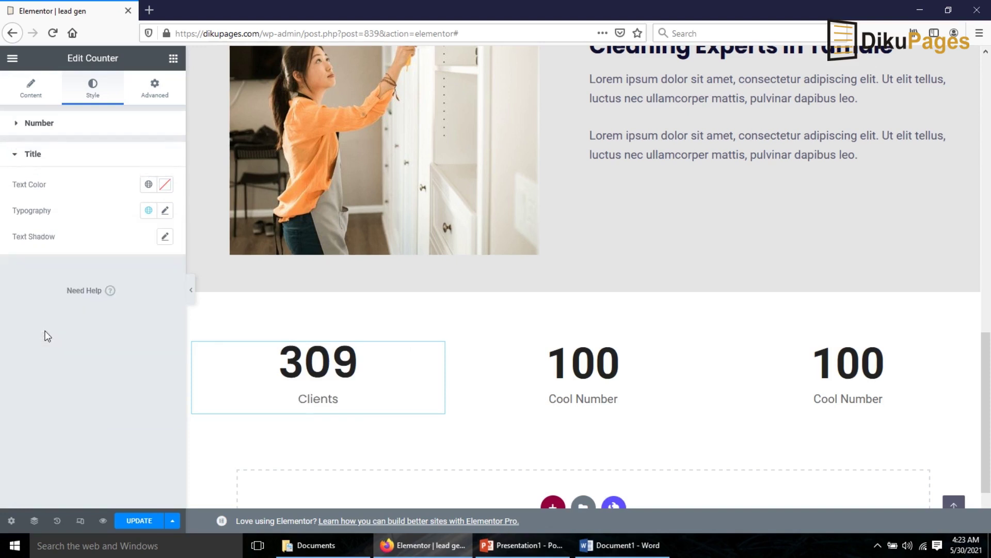
{"action": "scroll", "coordinate": [570, 299], "scroll_direction": "down", "scroll_amount": 2}
- Set the middle counter to 256 with the title 'Satisfied Clients'
{"action": "left_click", "coordinate": [571, 299]}
{"action": "double_click", "coordinate": [132, 179]}
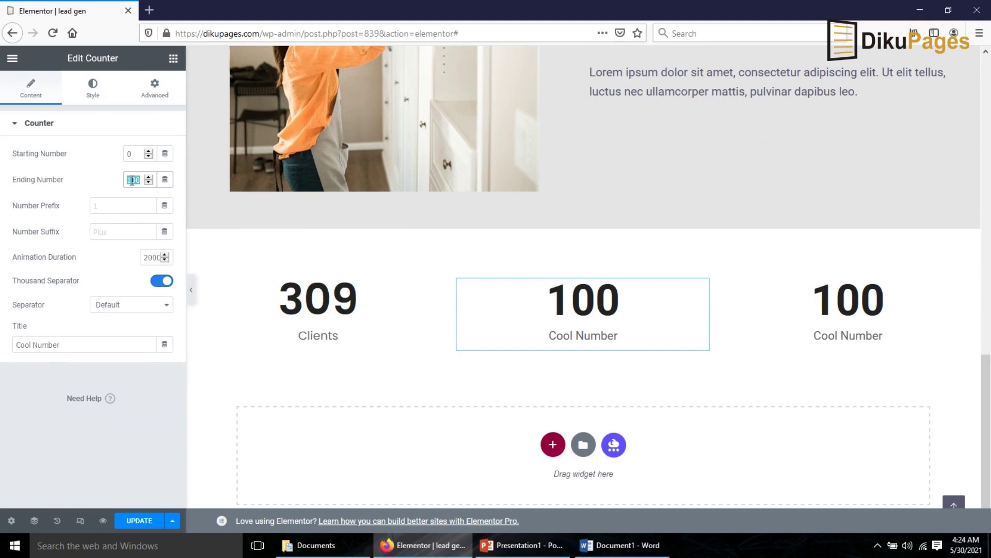
{"action": "type", "text": "256"}
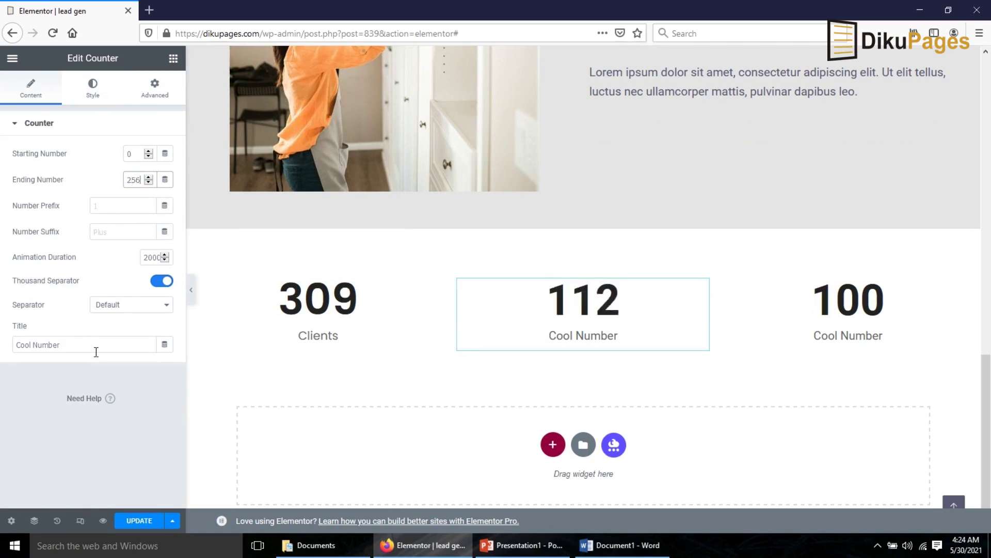
{"action": "left_click_drag", "start_coordinate": [95, 345], "coordinate": [3, 354]}
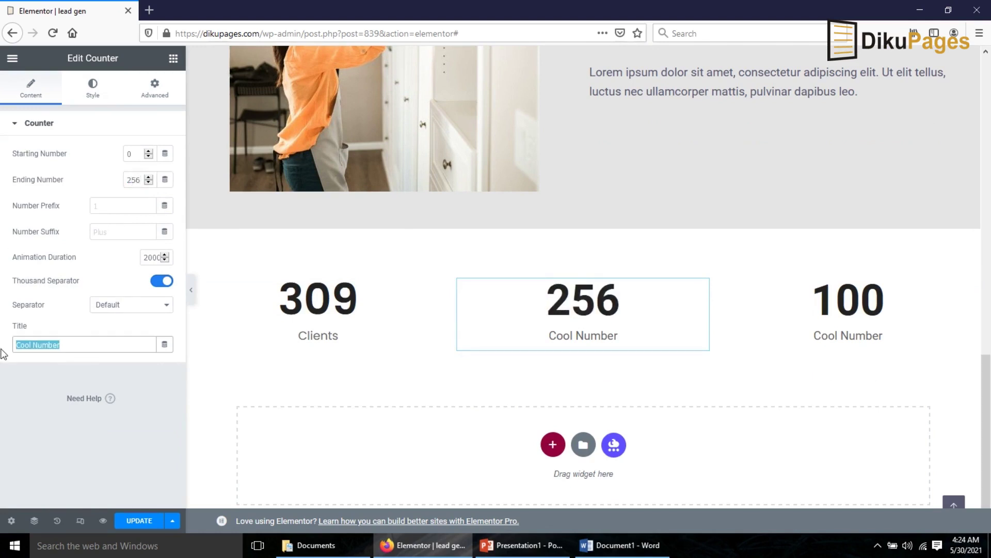
{"action": "type", "text": "Satisfied Clients"}
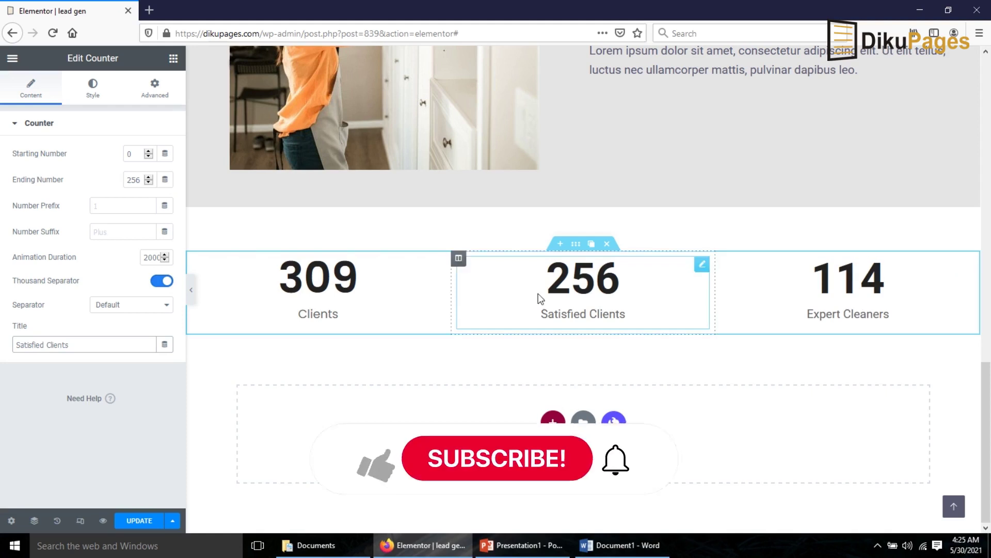
- Copy the 309 Clients counter and paste its style onto the 256 and 114 counters
{"action": "right_click", "coordinate": [309, 317]}
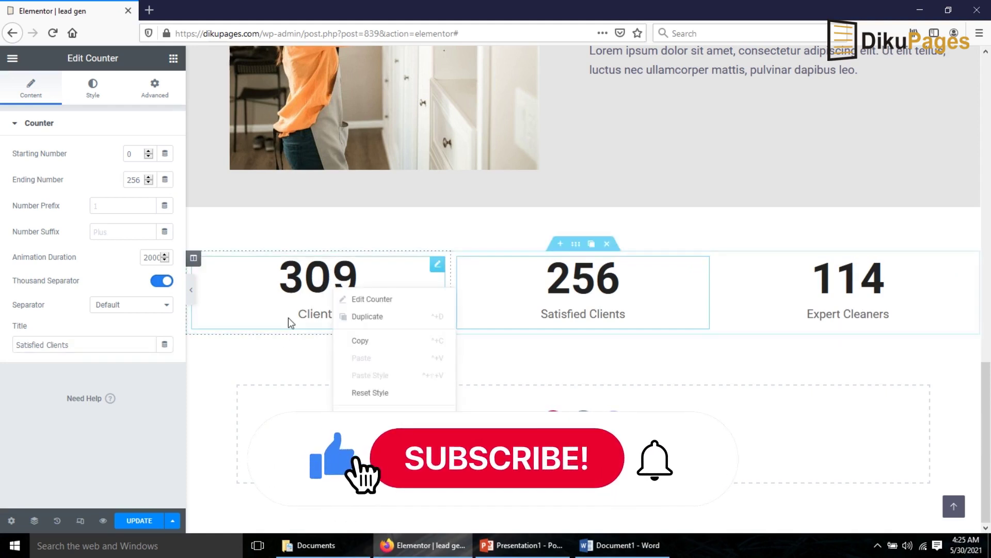
{"action": "right_click", "coordinate": [302, 289]}
{"action": "left_click", "coordinate": [342, 342]}
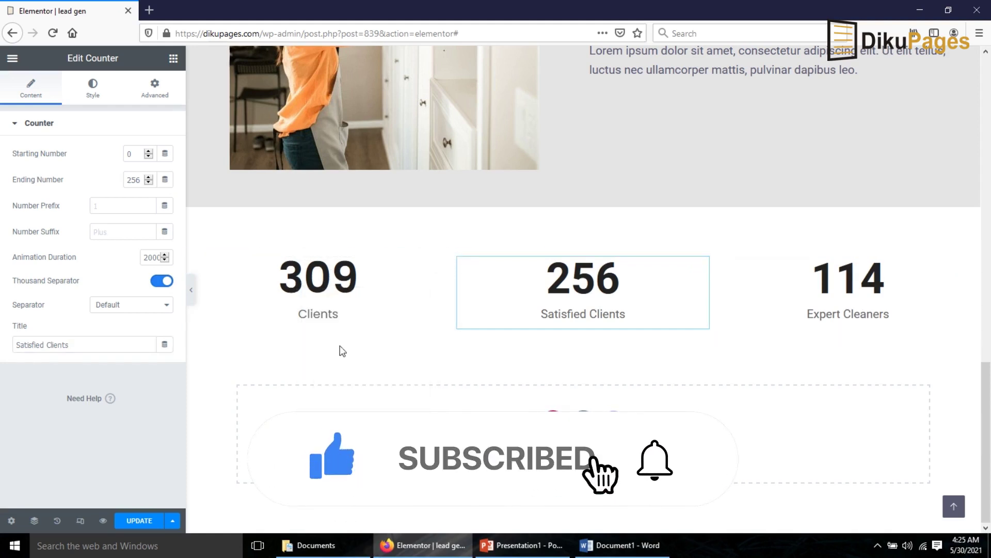
{"action": "right_click", "coordinate": [597, 283]}
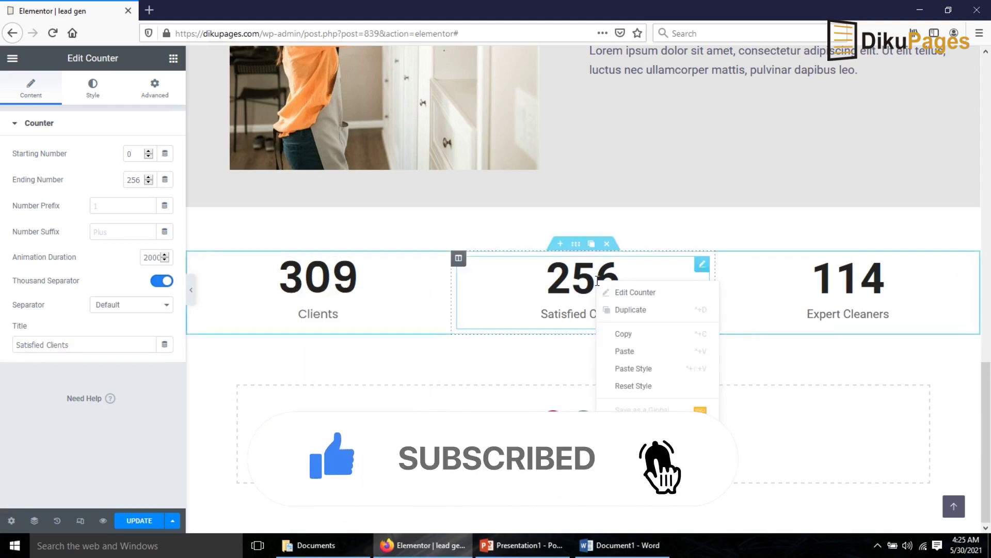
{"action": "left_click", "coordinate": [659, 369]}
{"action": "right_click", "coordinate": [816, 287]}
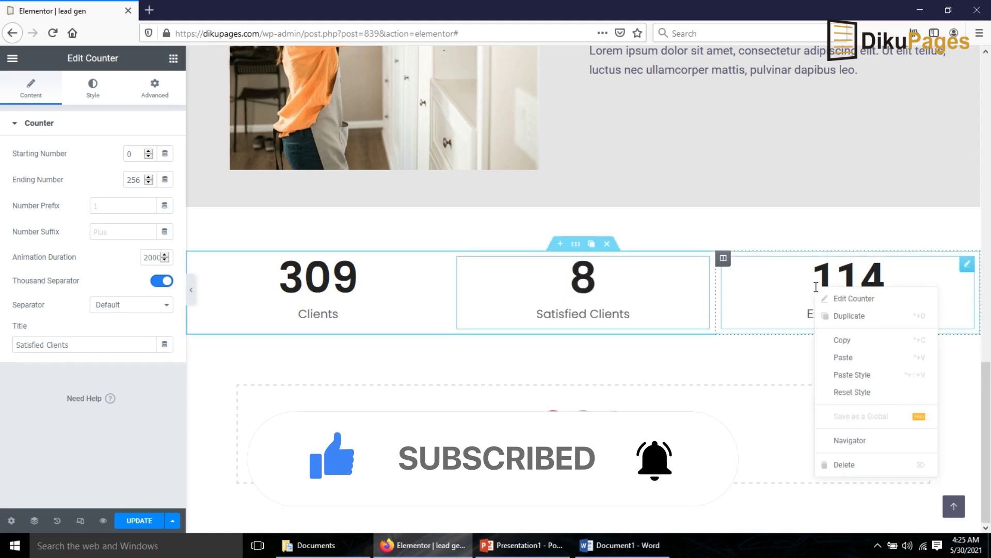
{"action": "left_click", "coordinate": [861, 376]}
{"action": "scroll", "coordinate": [577, 338], "scroll_direction": "up", "scroll_amount": 2}
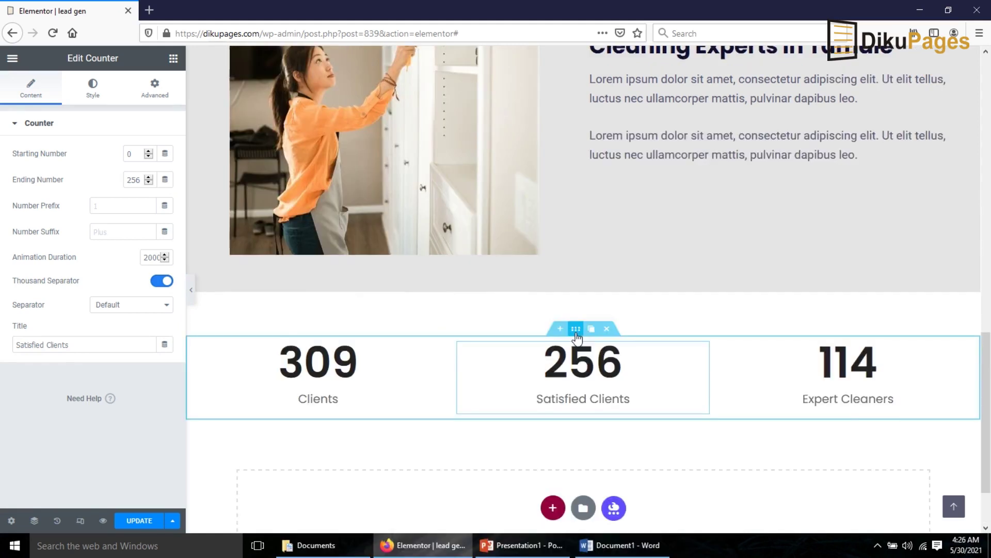
- Upload pexels-rodnae-productions-5591835 as the counter section's classic background image
{"action": "left_click", "coordinate": [576, 333]}
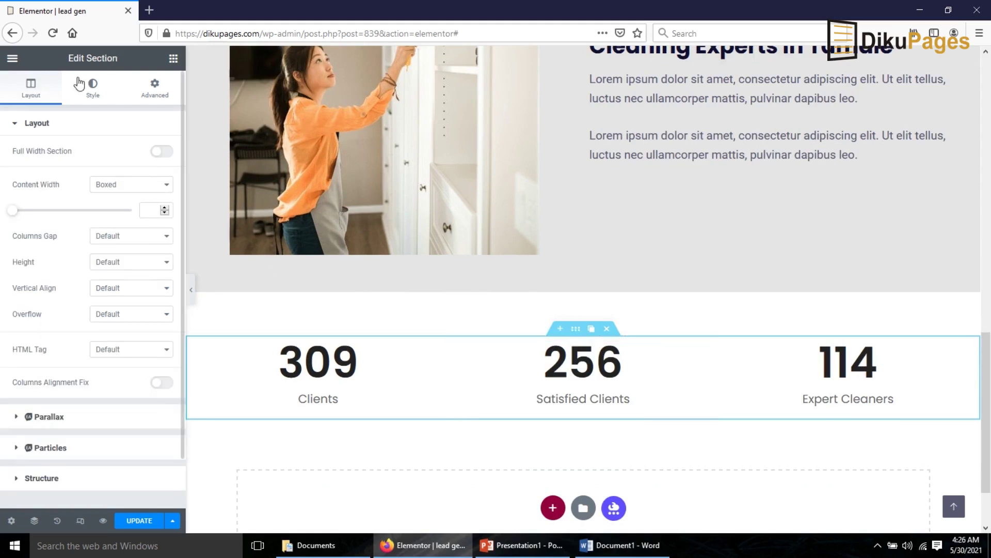
{"action": "left_click", "coordinate": [93, 88]}
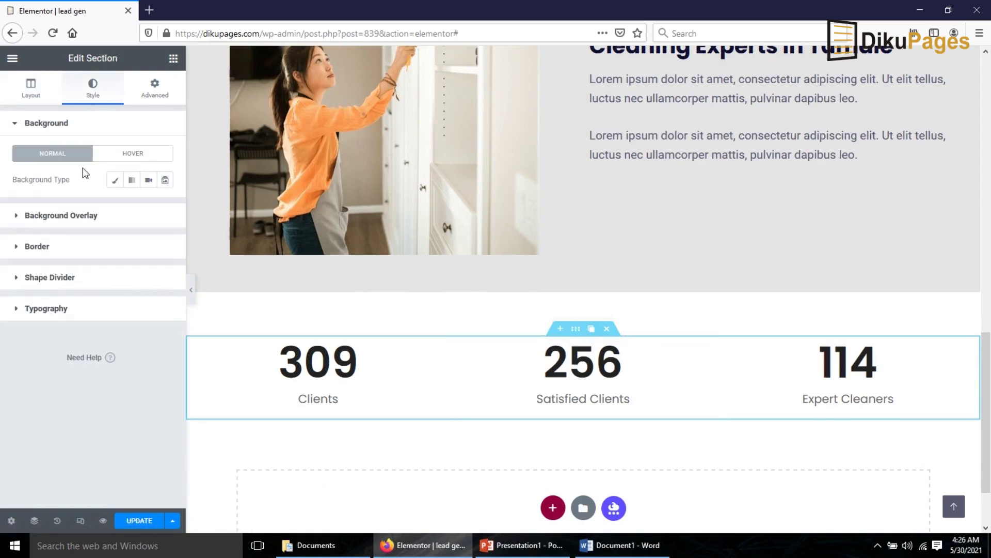
{"action": "left_click", "coordinate": [114, 182]}
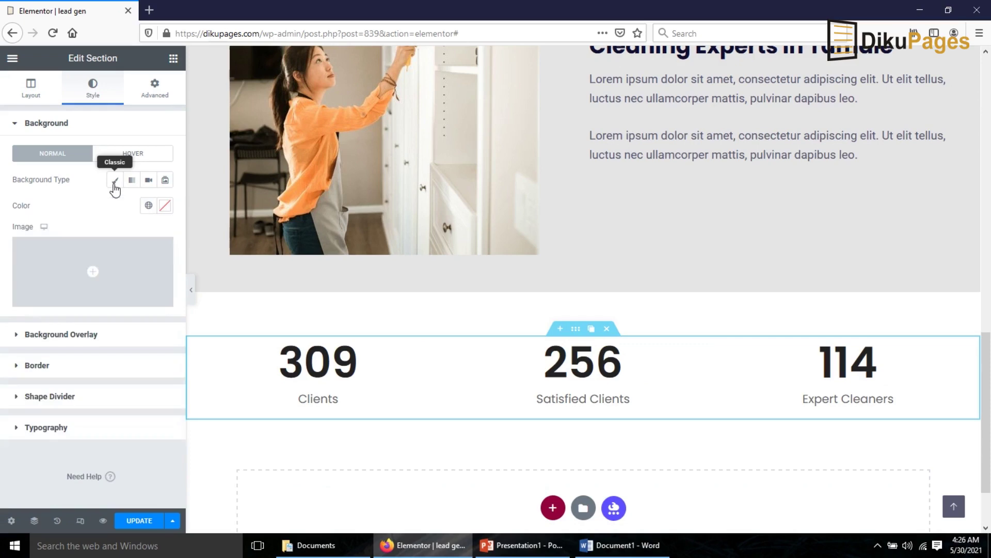
{"action": "left_click", "coordinate": [89, 264]}
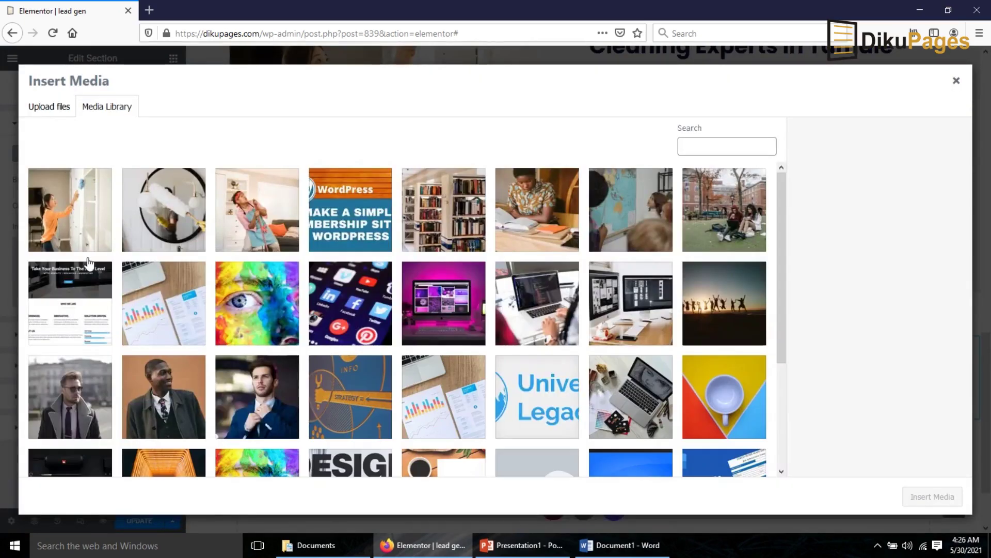
{"action": "left_click", "coordinate": [49, 108]}
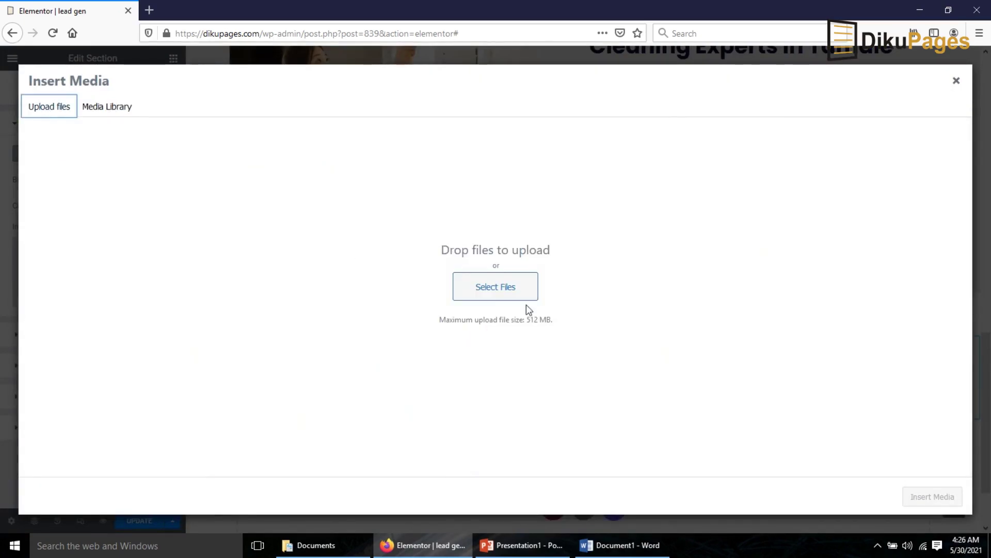
{"action": "left_click", "coordinate": [468, 283]}
{"action": "left_click", "coordinate": [296, 106]}
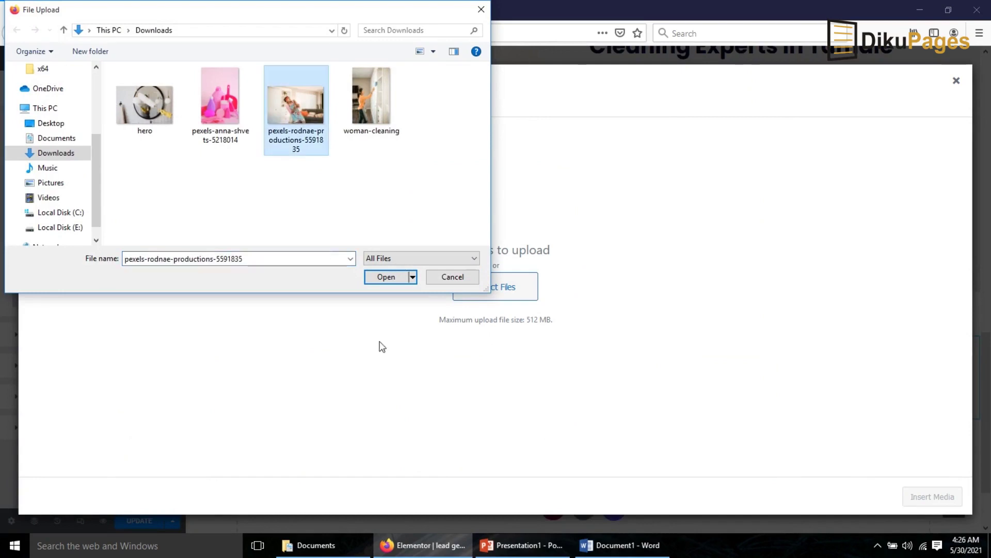
{"action": "left_click", "coordinate": [374, 279]}
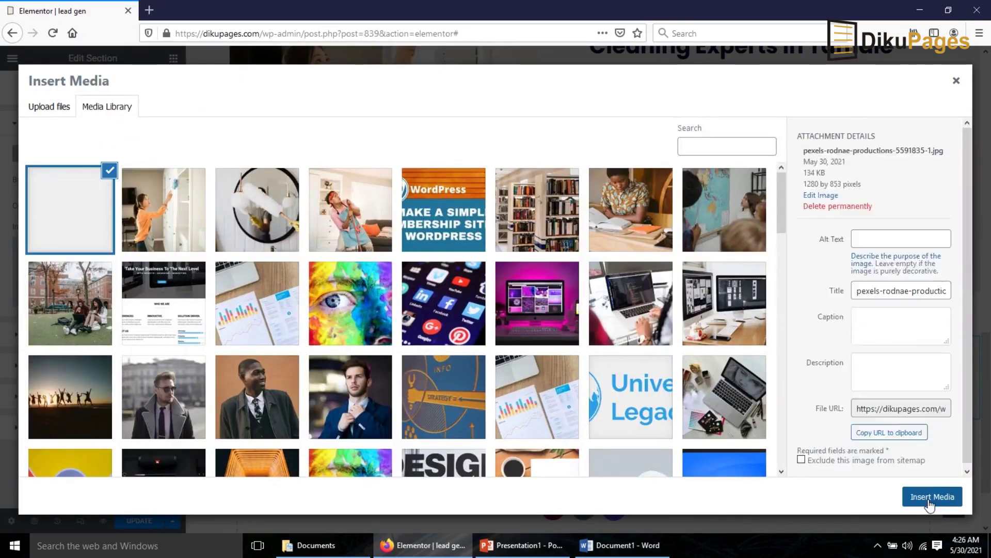
{"action": "left_click", "coordinate": [930, 497]}
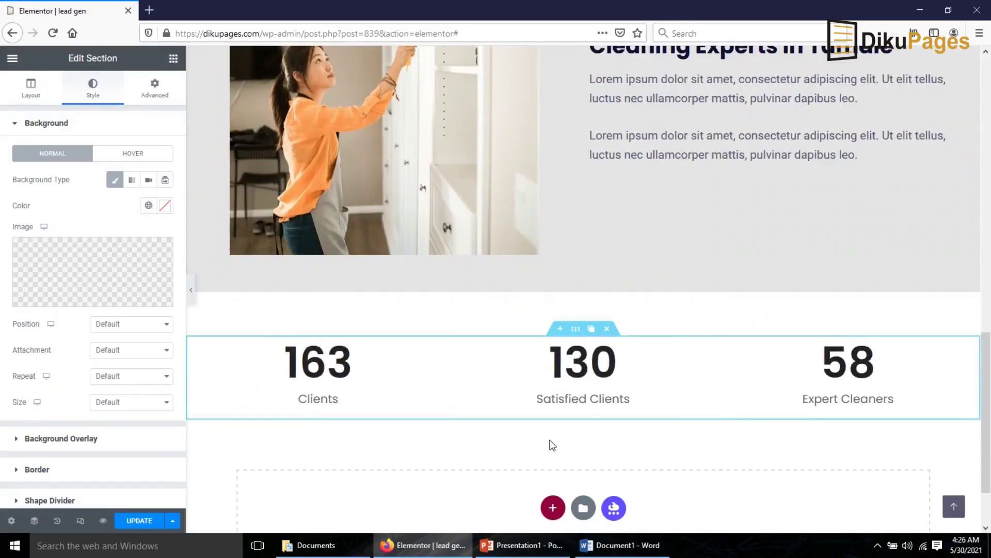
- Set the background image position to Center Center and size to Cover
{"action": "left_click", "coordinate": [133, 325]}
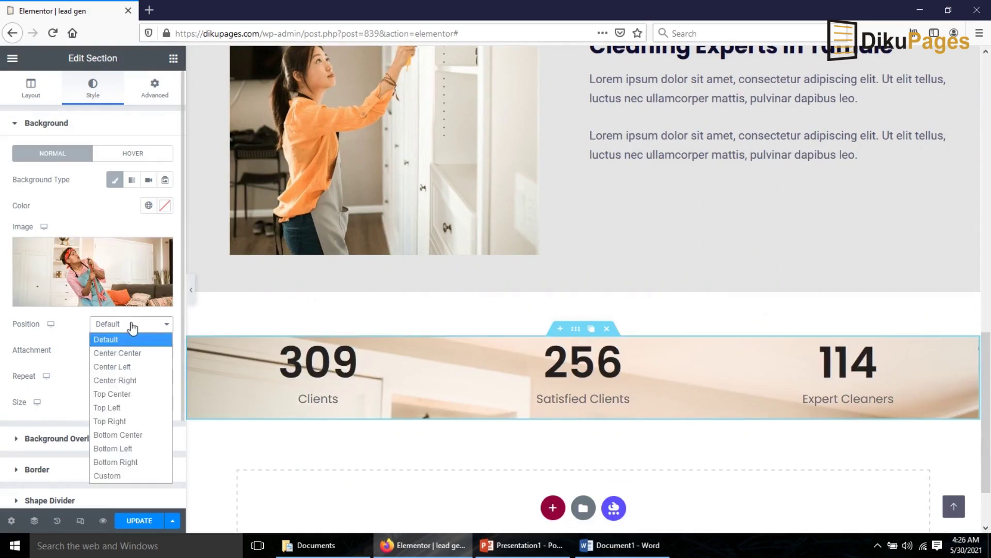
{"action": "left_click", "coordinate": [135, 353]}
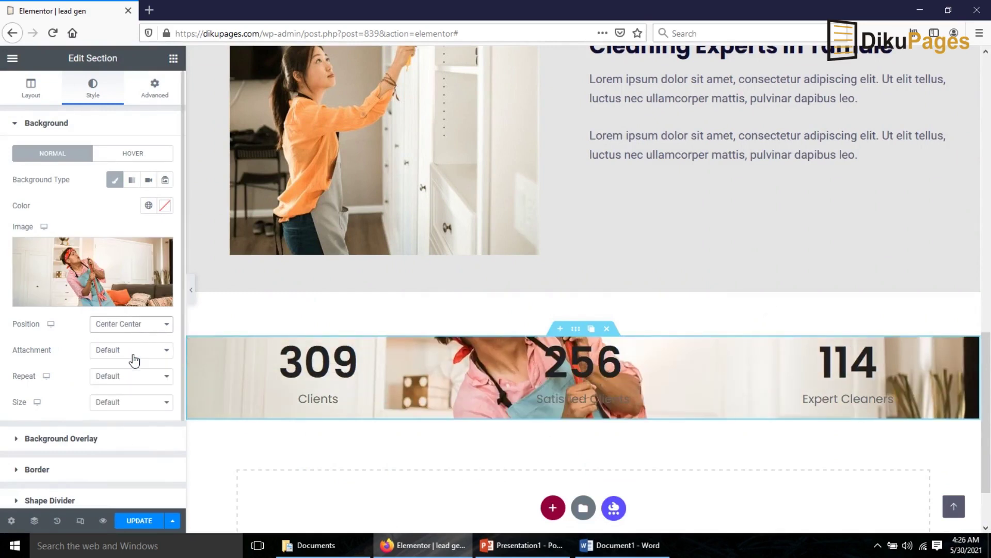
{"action": "left_click", "coordinate": [110, 401]}
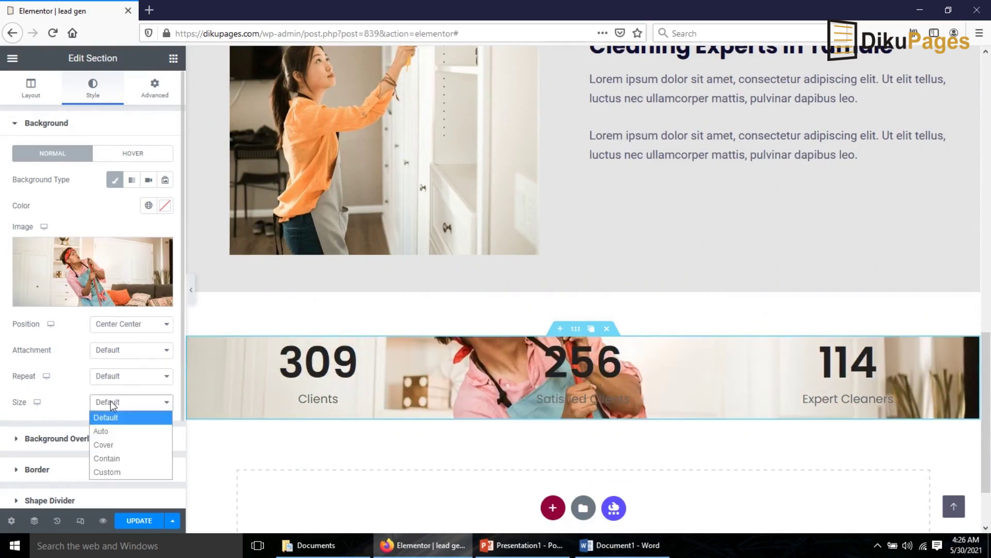
{"action": "left_click", "coordinate": [113, 445]}
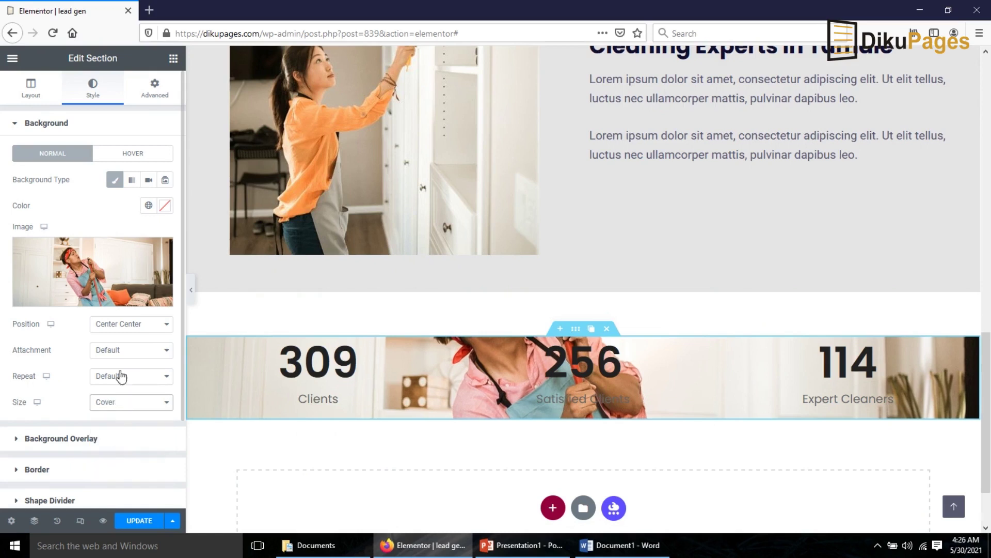
- Make the counter section's background Fixed and add a black classic colour overlay
{"action": "left_click", "coordinate": [119, 355]}
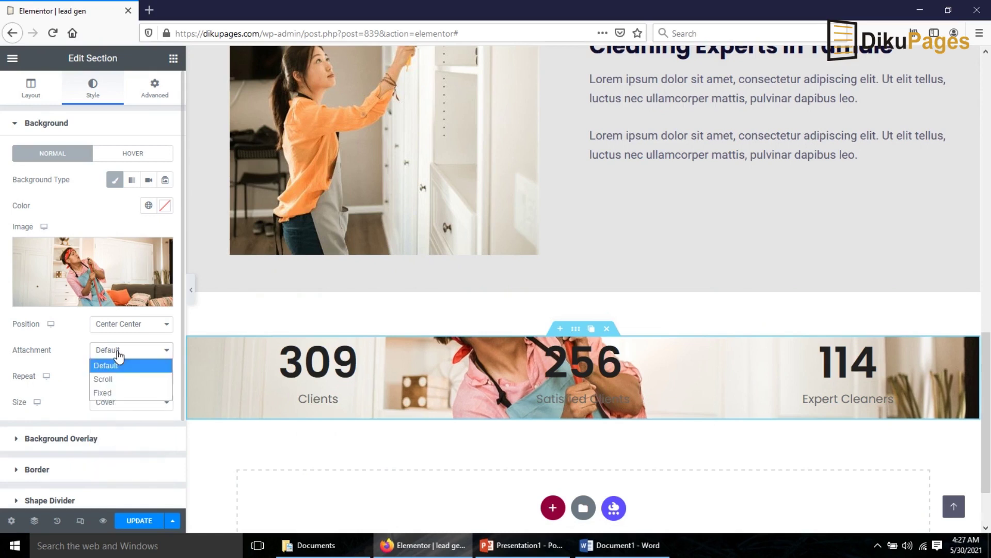
{"action": "left_click", "coordinate": [120, 389]}
{"action": "scroll", "coordinate": [75, 452], "scroll_direction": "down", "scroll_amount": 1}
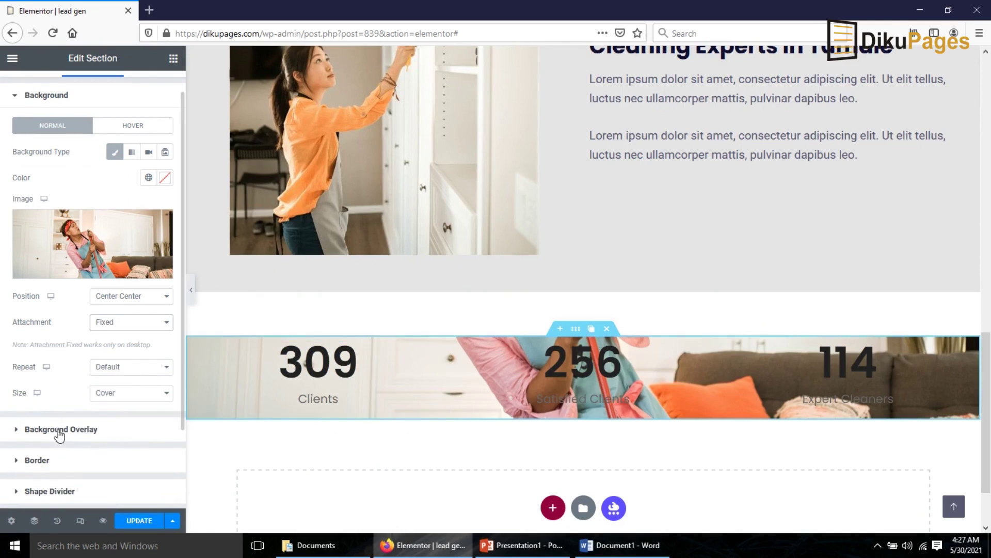
{"action": "left_click", "coordinate": [61, 430]}
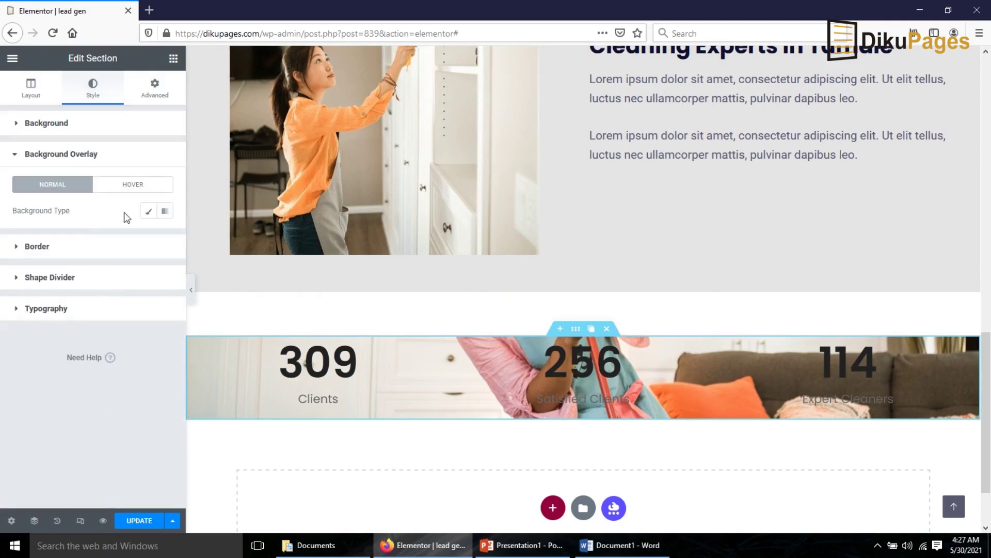
{"action": "left_click", "coordinate": [148, 211]}
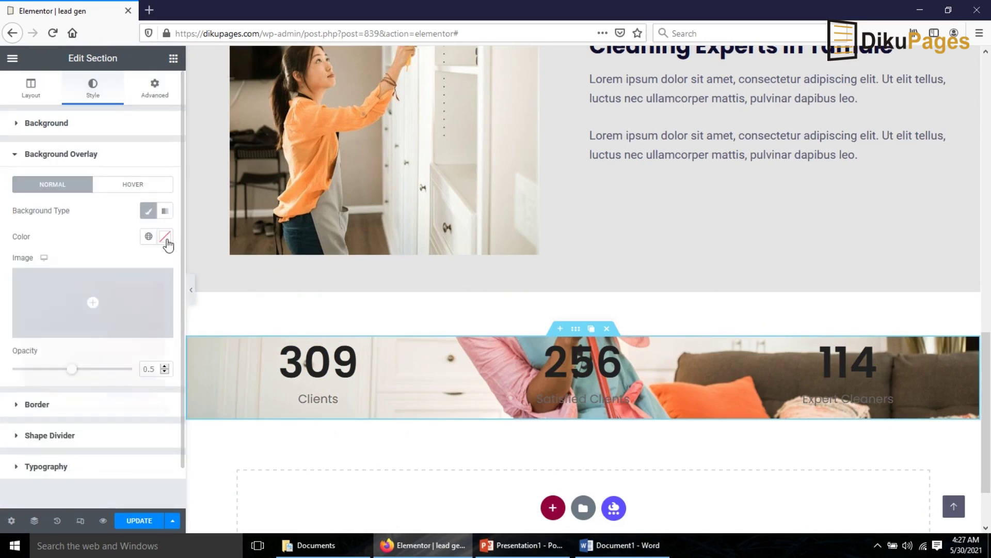
{"action": "left_click", "coordinate": [165, 236]}
{"action": "left_click_drag", "start_coordinate": [93, 316], "coordinate": [23, 386]}
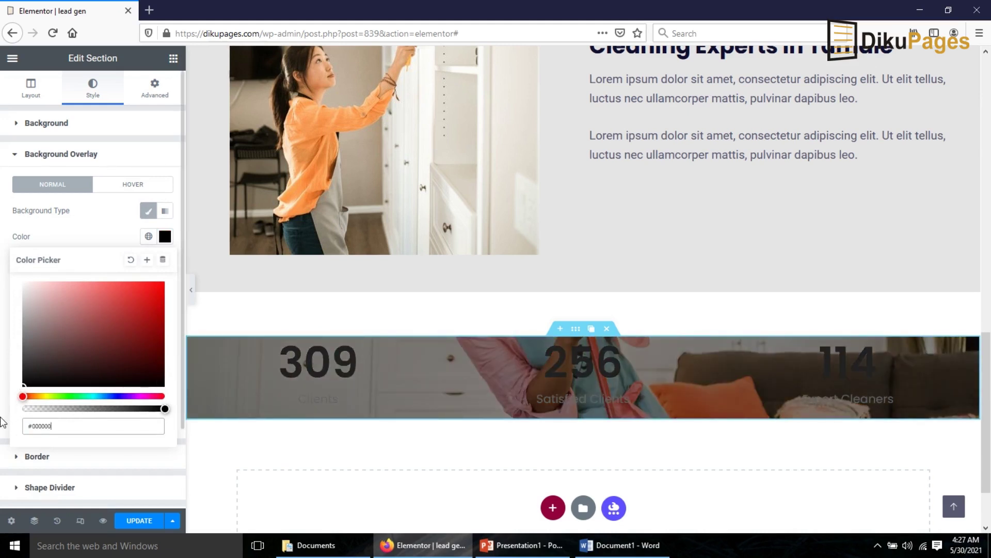
{"action": "left_click", "coordinate": [323, 360]}
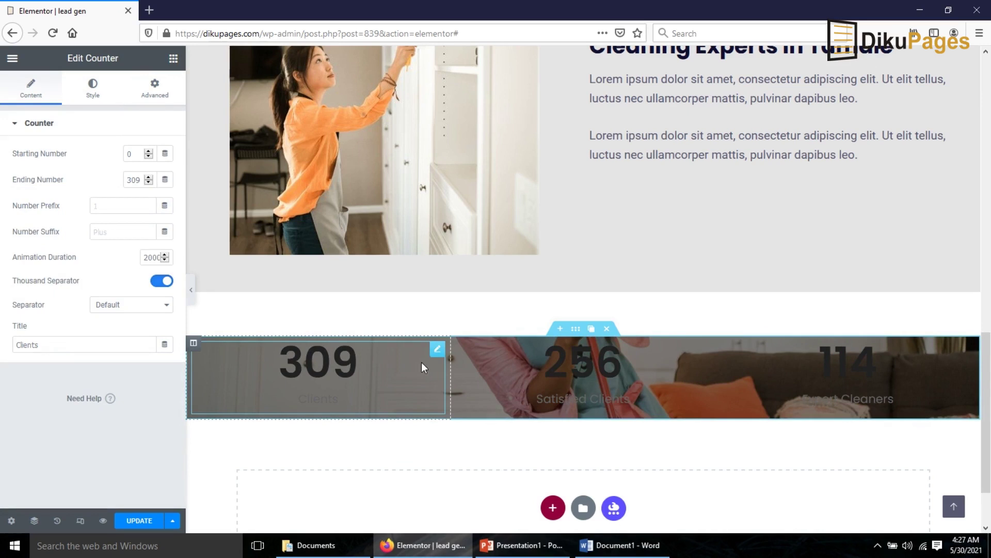
- Make the 309 Clients counter's number and title text white
{"action": "left_click", "coordinate": [98, 91]}
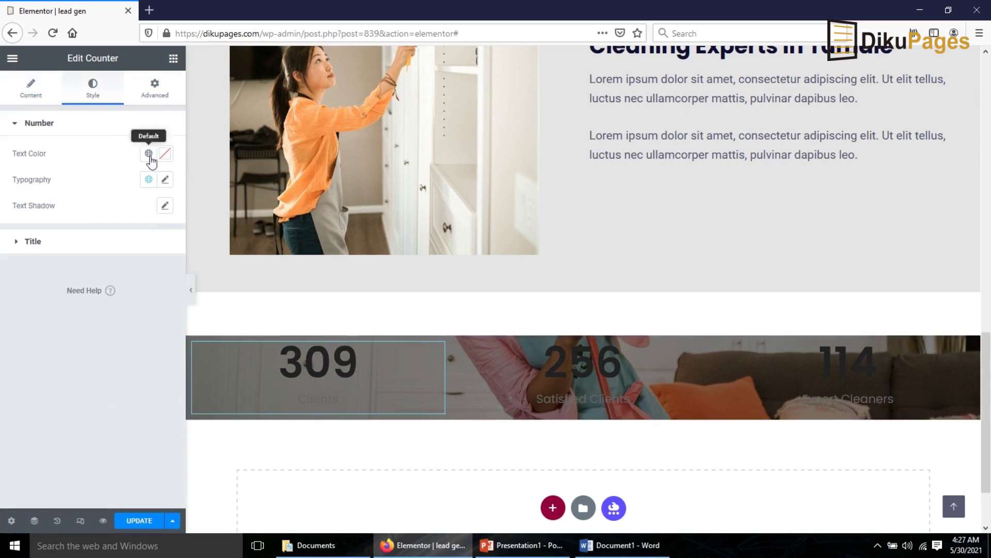
{"action": "left_click", "coordinate": [165, 154]}
{"action": "left_click", "coordinate": [93, 244]}
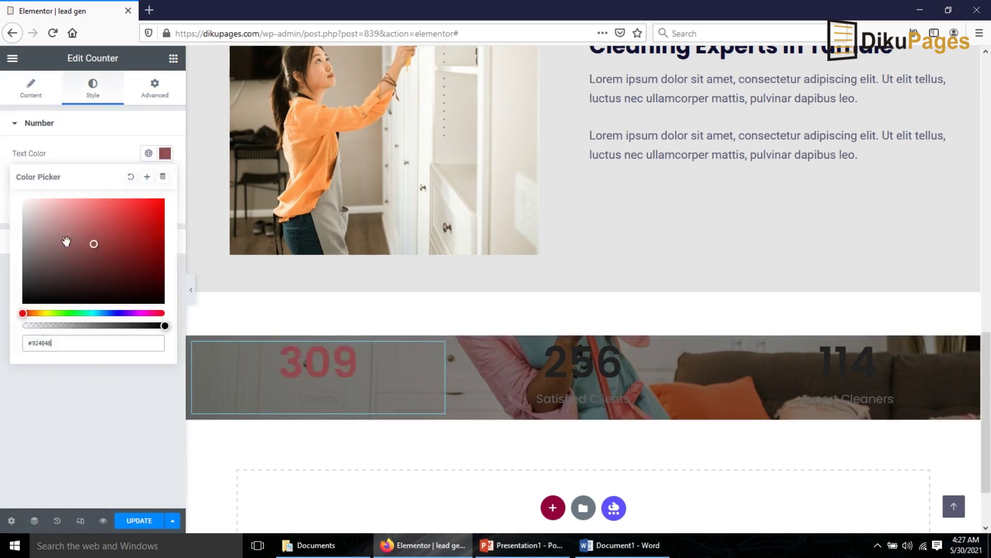
{"action": "left_click_drag", "start_coordinate": [67, 241], "coordinate": [17, 203]}
{"action": "left_click", "coordinate": [32, 123]}
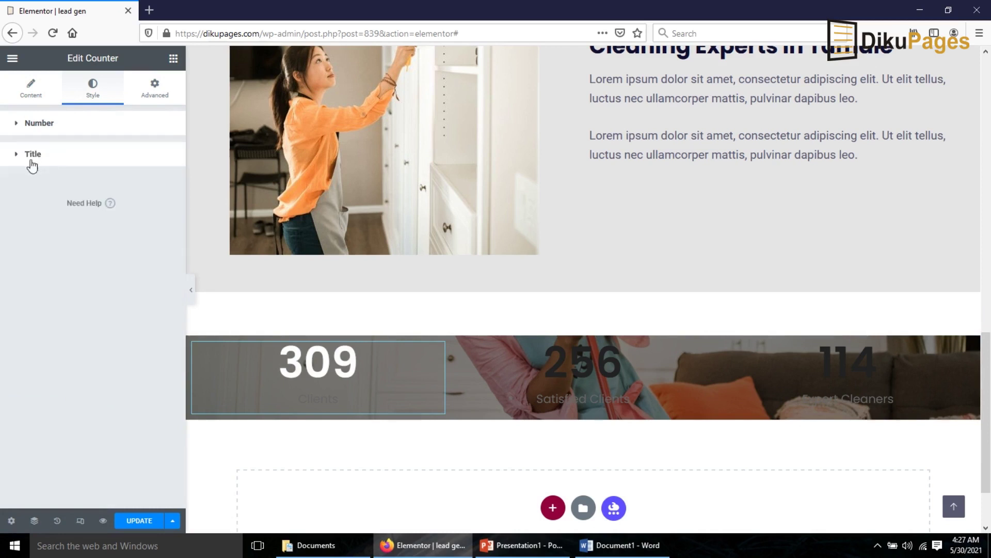
{"action": "left_click", "coordinate": [30, 155]}
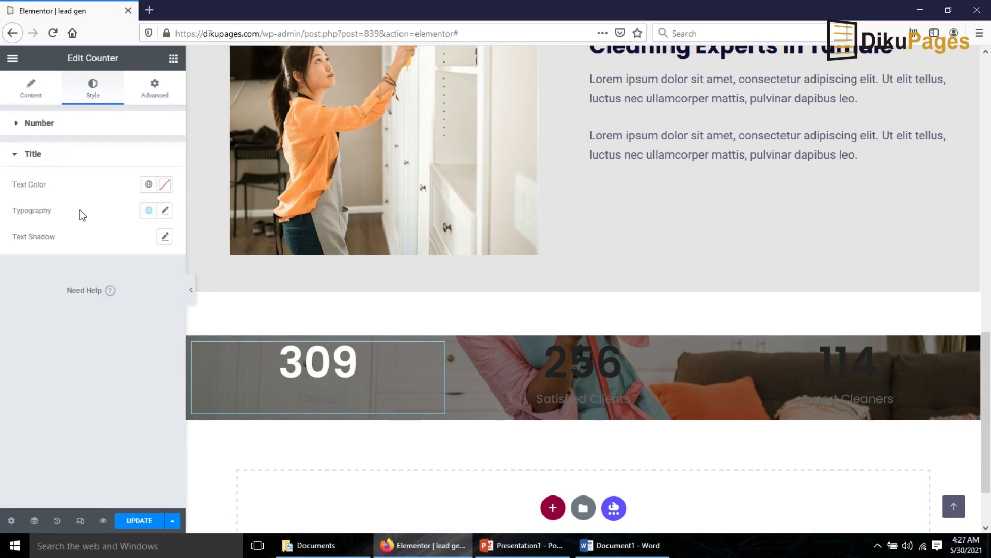
{"action": "left_click", "coordinate": [165, 186]}
{"action": "left_click_drag", "start_coordinate": [100, 262], "coordinate": [31, 221]}
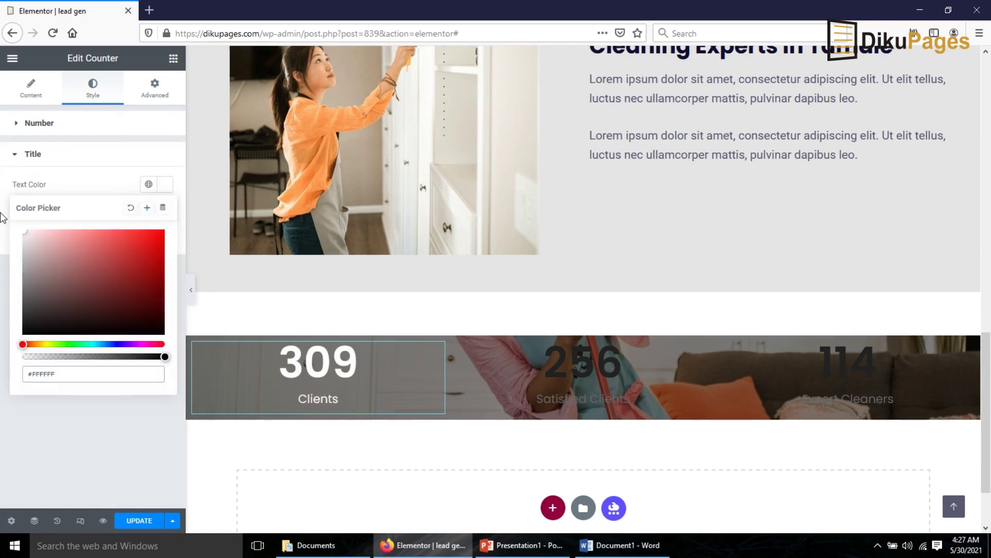
- Copy the Clients counter's white style and paste it onto the 256 and 114 counters
{"action": "right_click", "coordinate": [315, 364]}
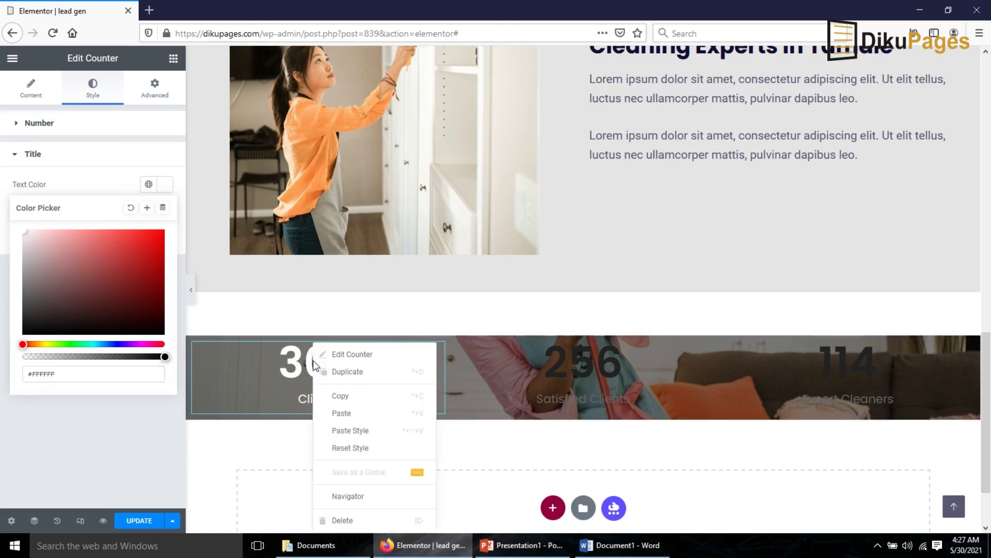
{"action": "left_click", "coordinate": [343, 396]}
{"action": "right_click", "coordinate": [575, 372]}
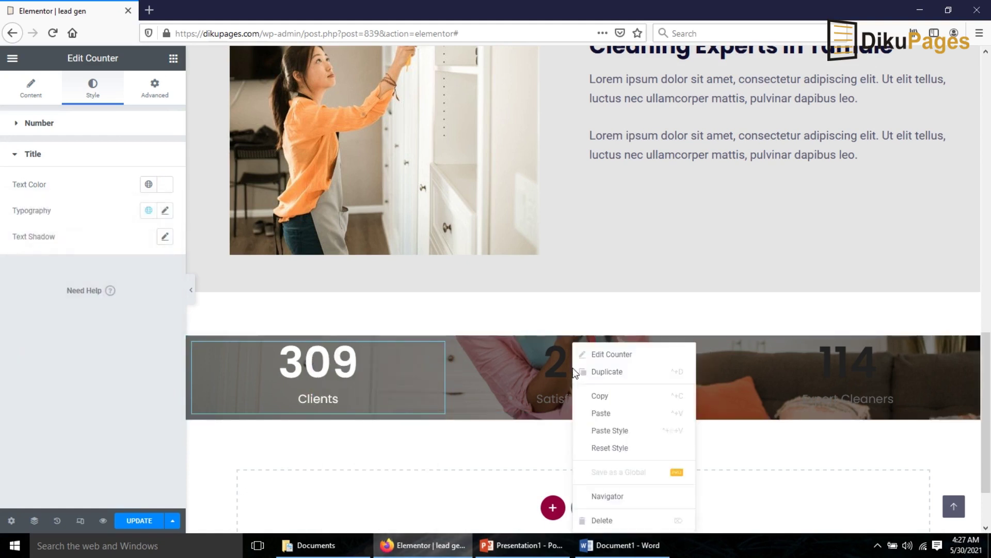
{"action": "left_click", "coordinate": [638, 431]}
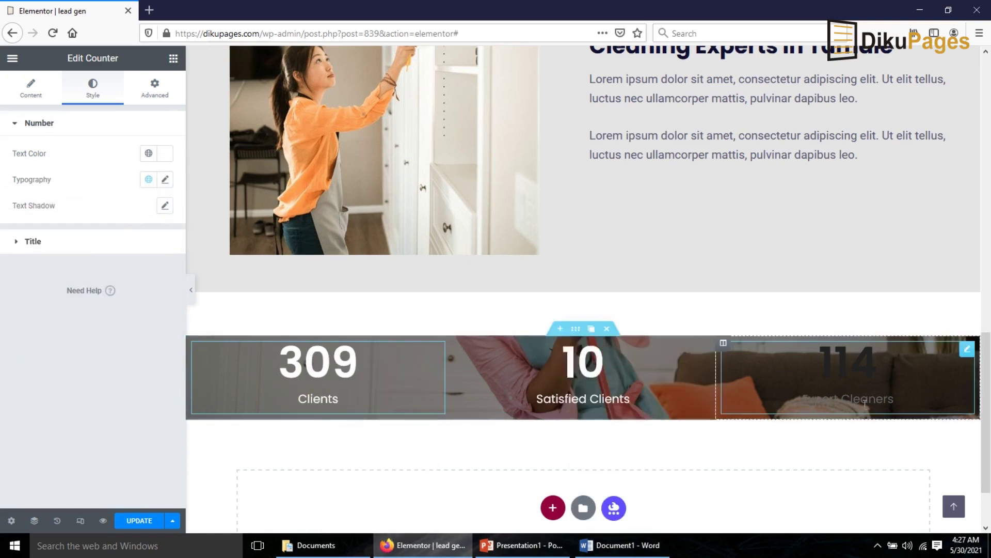
{"action": "right_click", "coordinate": [859, 366]}
{"action": "left_click", "coordinate": [895, 431]}
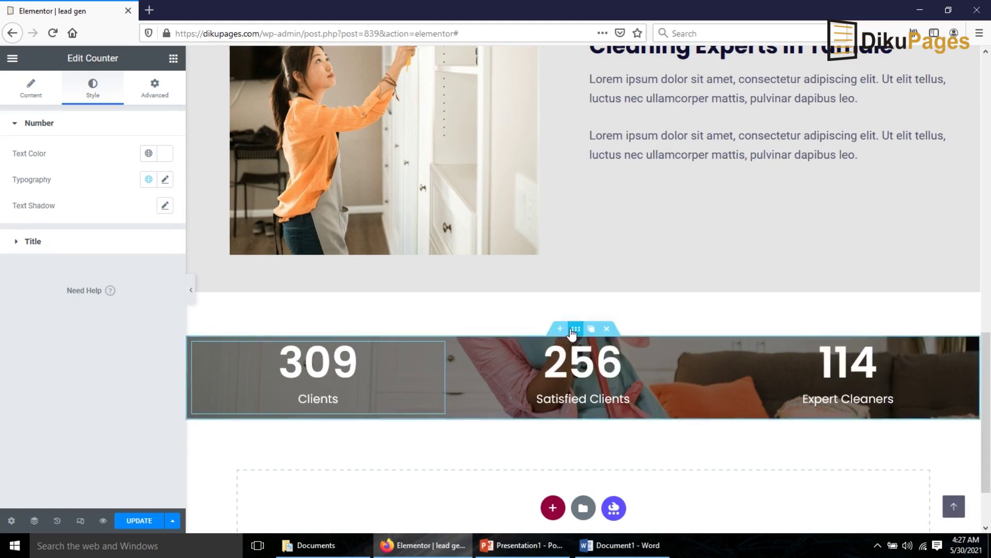
{"action": "left_click", "coordinate": [574, 329]}
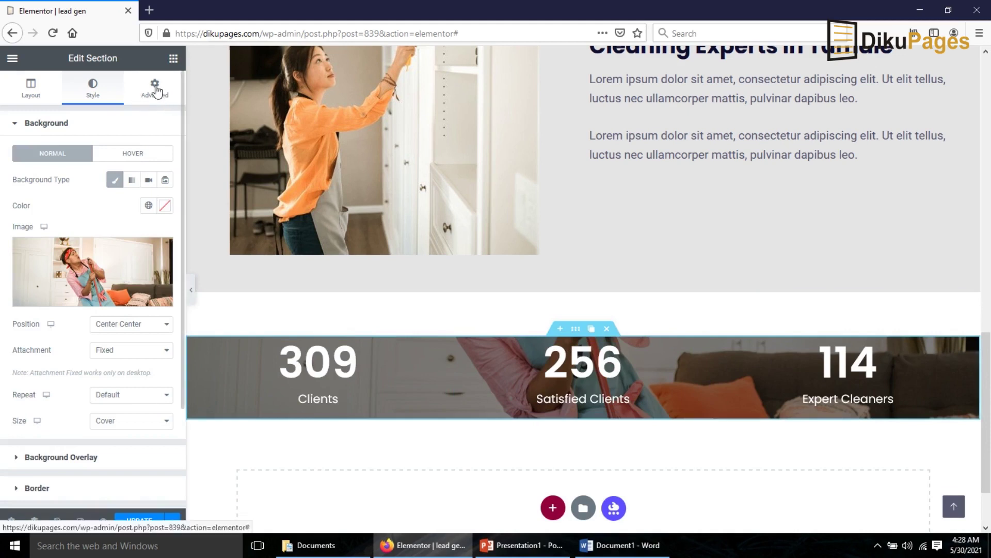
- Set the stats section's top and bottom padding to 50 px and save the page
{"action": "left_click", "coordinate": [155, 89]}
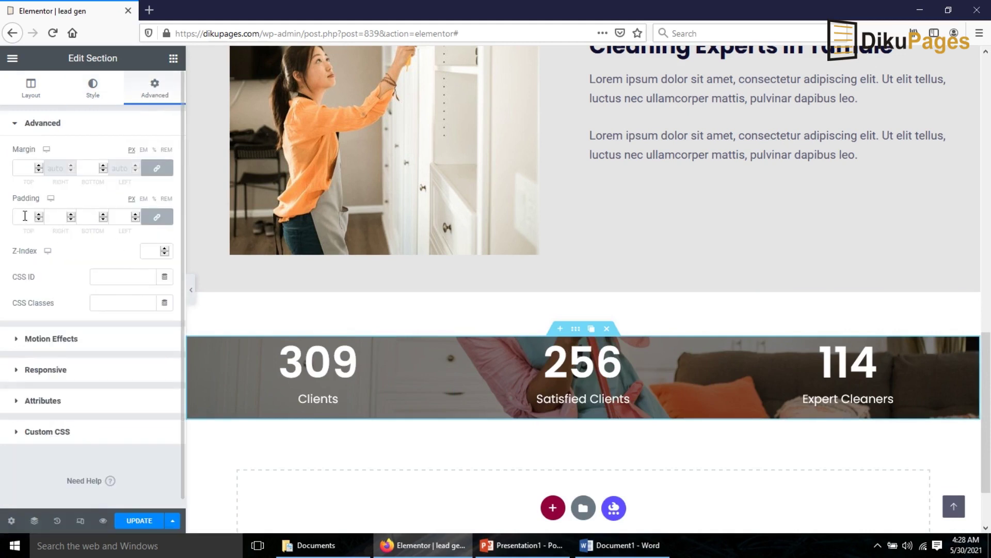
{"action": "left_click", "coordinate": [157, 216]}
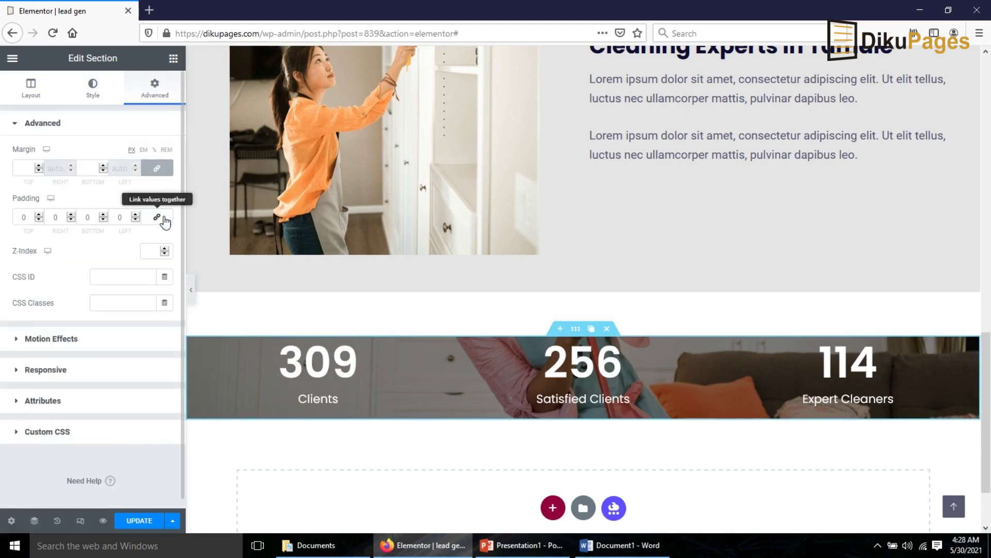
{"action": "left_click", "coordinate": [19, 217]}
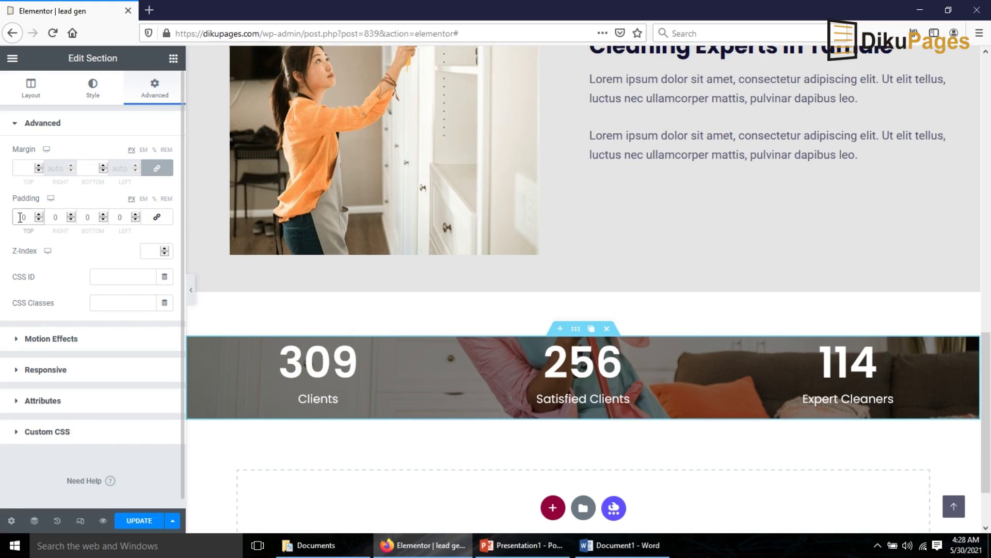
{"action": "type", "text": "5"}
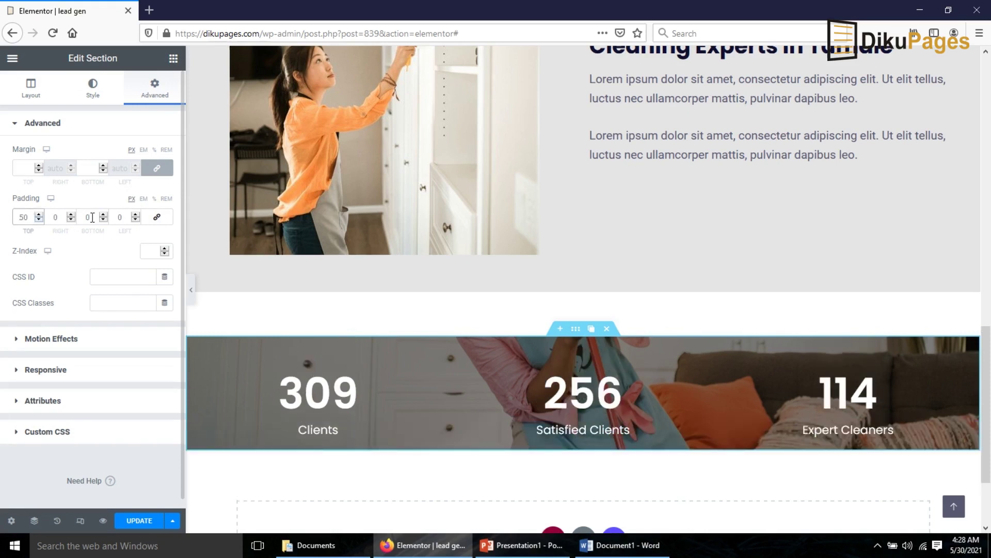
{"action": "left_click", "coordinate": [83, 217]}
{"action": "type", "text": "5"}
{"action": "scroll", "coordinate": [517, 403], "scroll_direction": "up", "scroll_amount": 8}
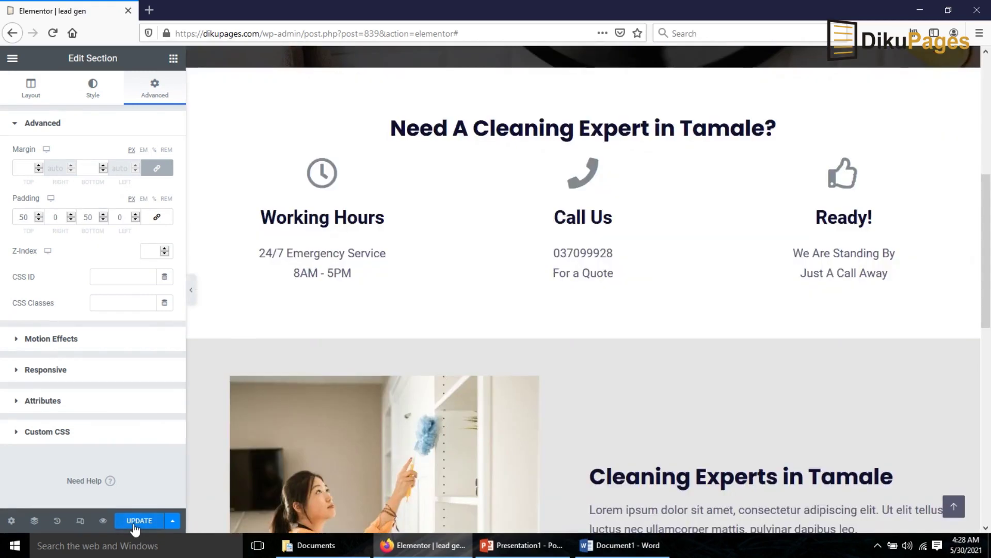
{"action": "left_click", "coordinate": [135, 522]}
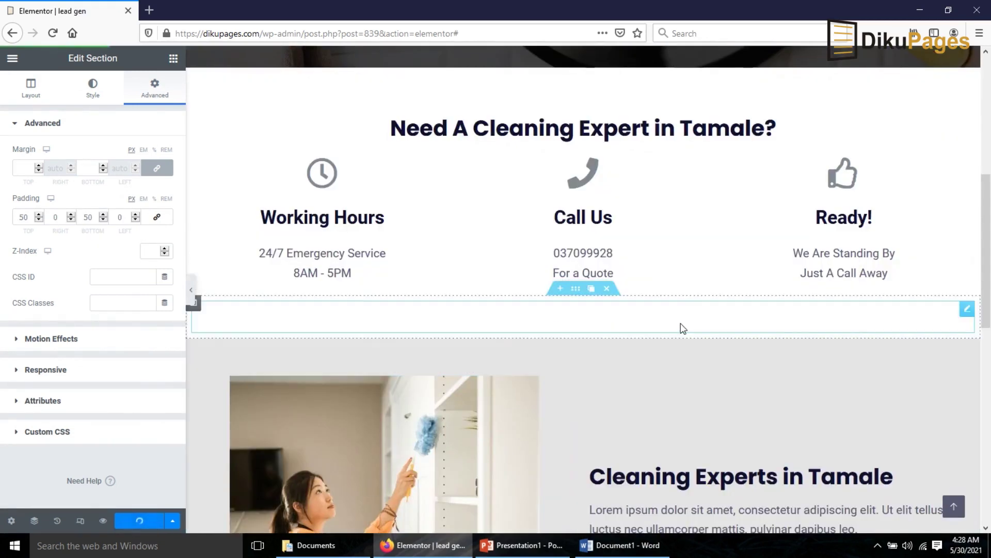
- Open a new blank Firefox tab beside the editor
{"action": "scroll", "coordinate": [653, 305], "scroll_direction": "up", "scroll_amount": 1}
{"action": "scroll", "coordinate": [651, 302], "scroll_direction": "down", "scroll_amount": 12}
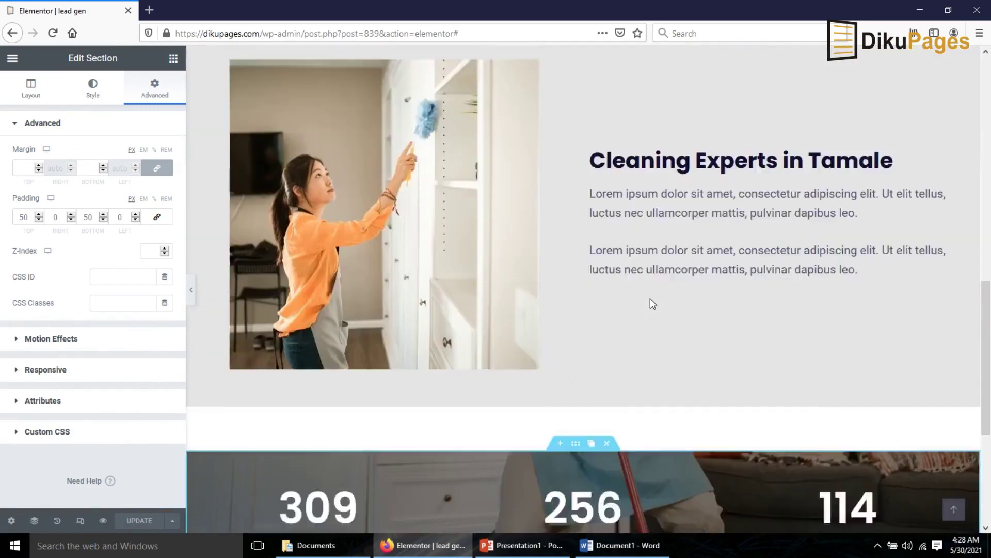
{"action": "scroll", "coordinate": [652, 302], "scroll_direction": "up", "scroll_amount": 10}
{"action": "scroll", "coordinate": [649, 304], "scroll_direction": "up", "scroll_amount": 7}
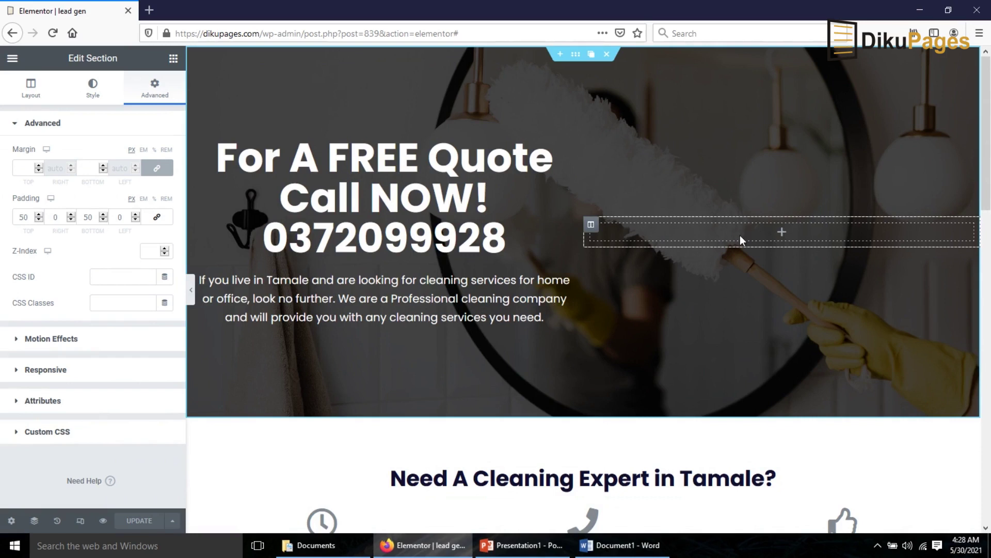
{"action": "left_click", "coordinate": [150, 10]}
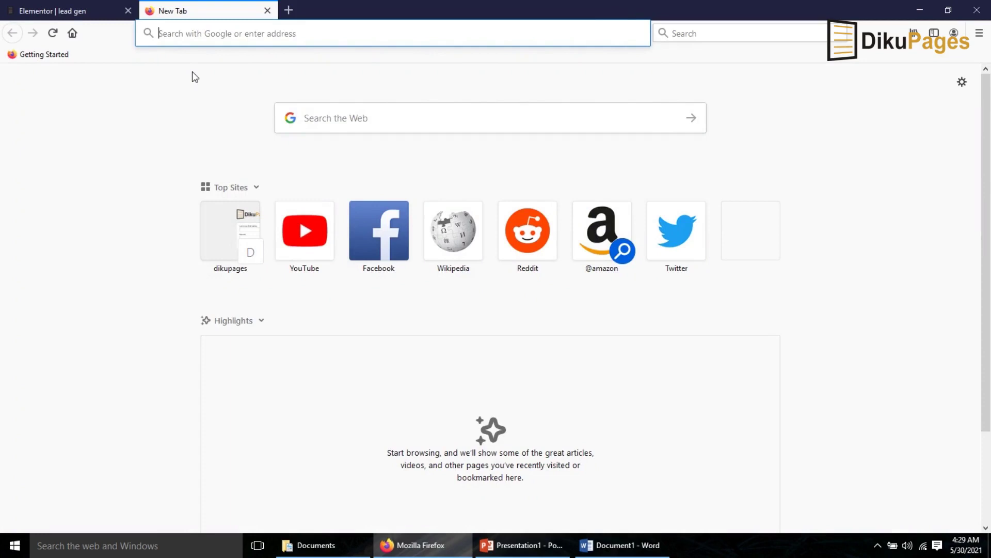
- Load dikupages.com/wp-admin and start a new form from WPForms > Add New
{"action": "type", "text": "dikupages.com/"}
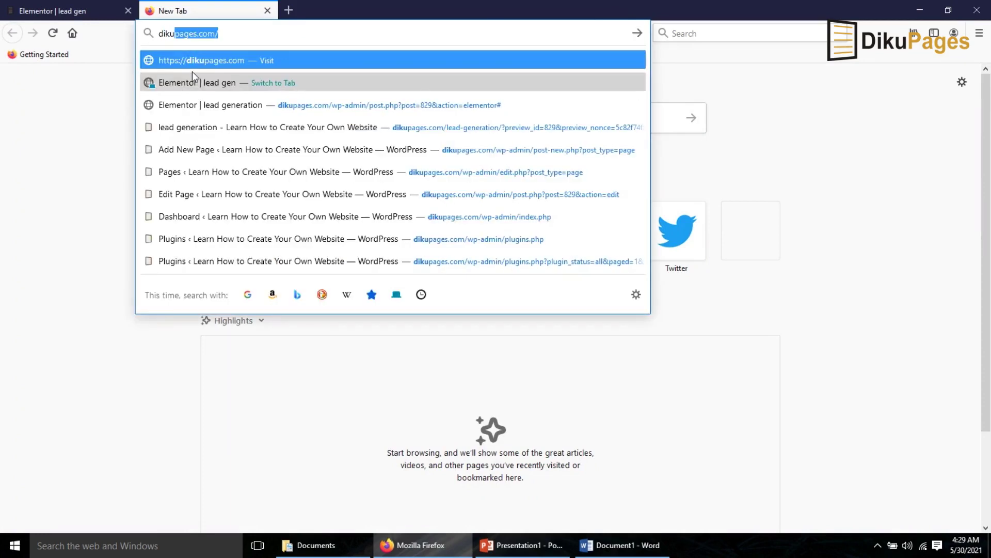
{"action": "key", "text": "Right"}
{"action": "type", "text": "w"}
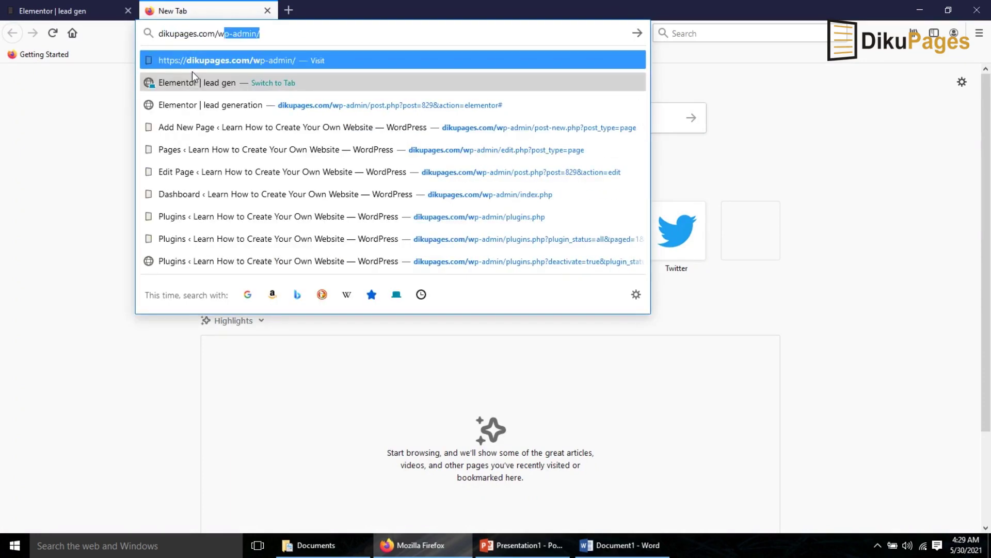
{"action": "key", "text": "Return"}
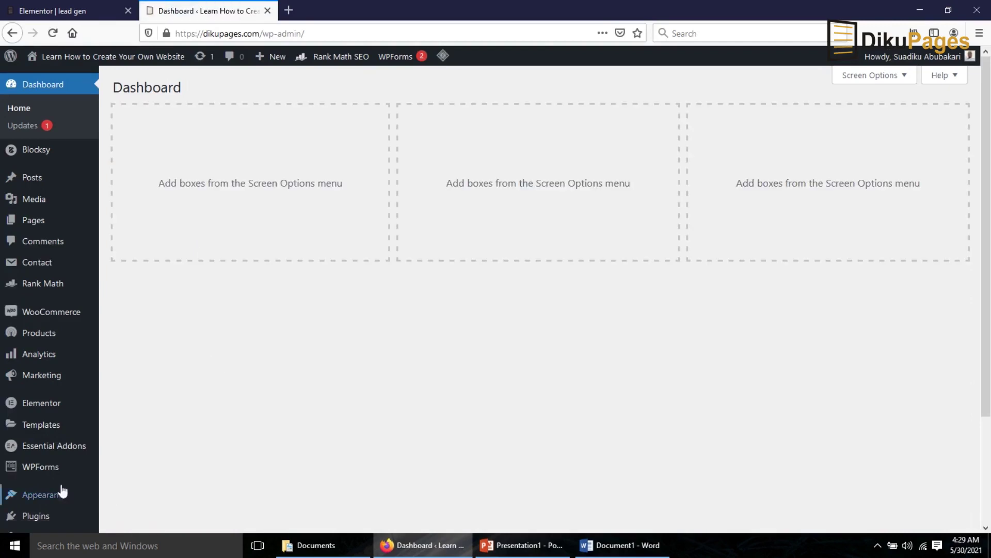
{"action": "mouse_move", "coordinate": [41, 471]}
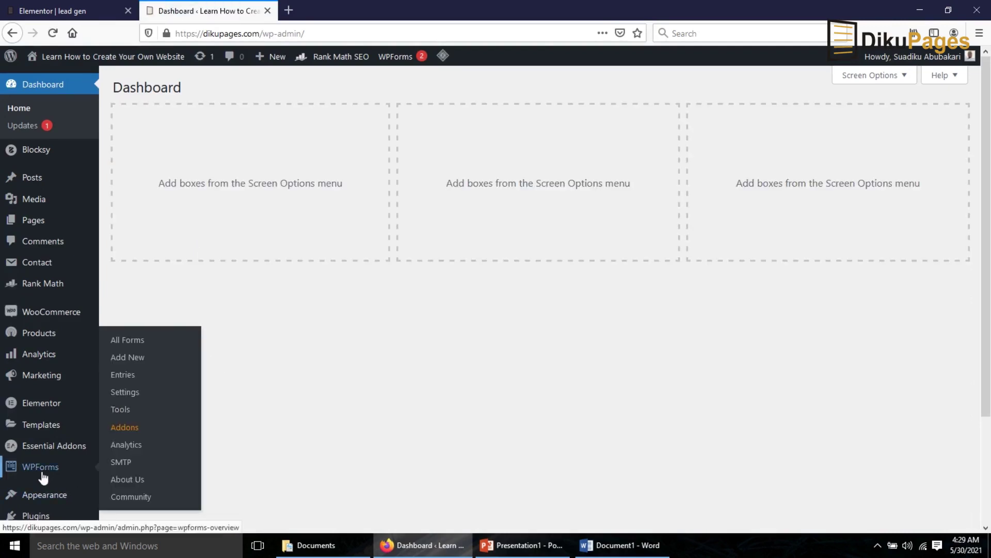
{"action": "left_click", "coordinate": [137, 363]}
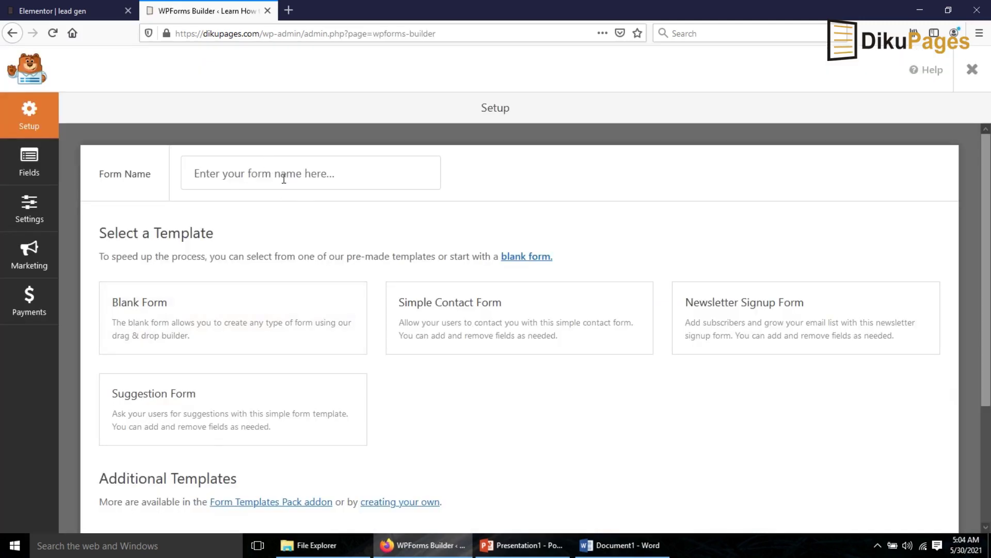
- Name the new form 'Lead Generation' and create it from the Blank Form template
{"action": "left_click", "coordinate": [285, 176]}
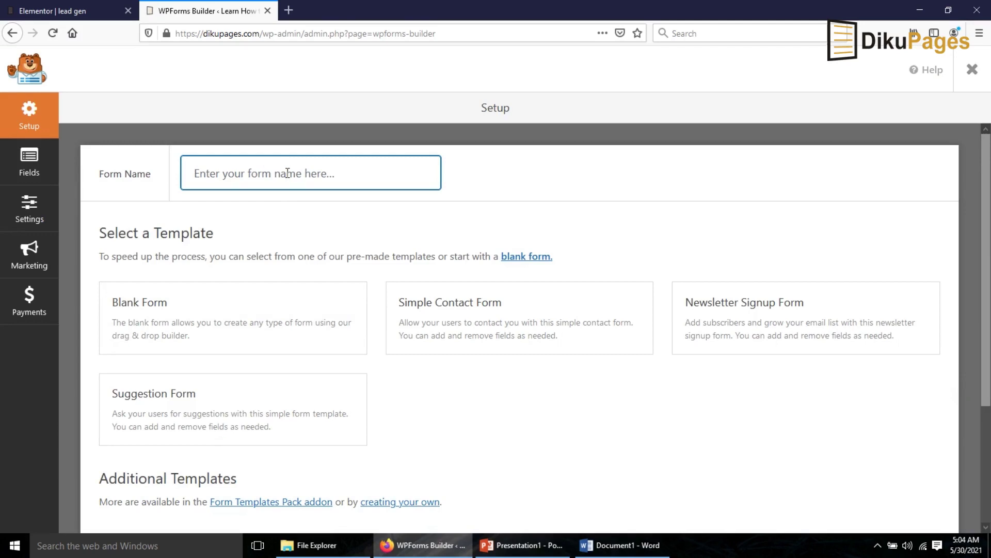
{"action": "type", "text": "Lea"}
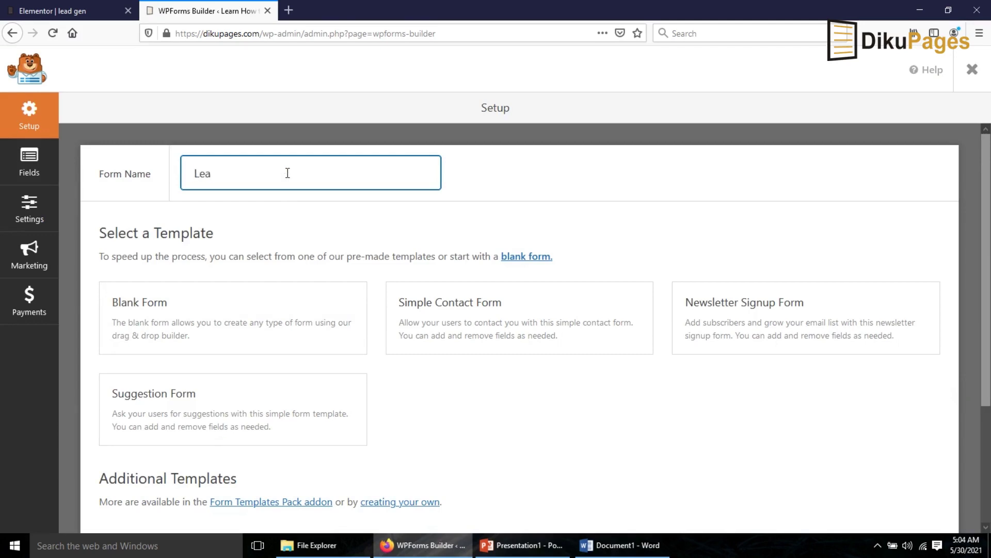
{"action": "type", "text": "d Generation"}
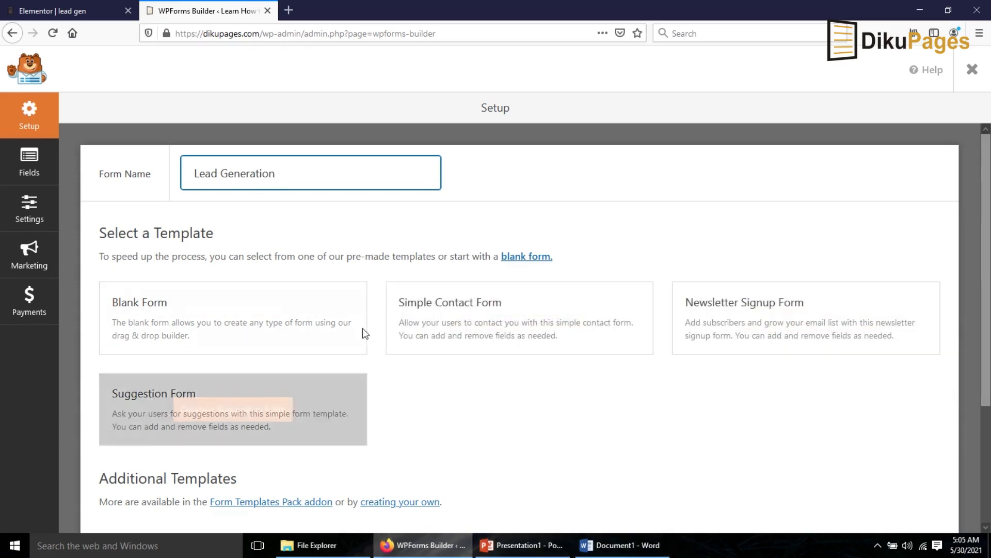
{"action": "scroll", "coordinate": [539, 405], "scroll_direction": "down", "scroll_amount": 5}
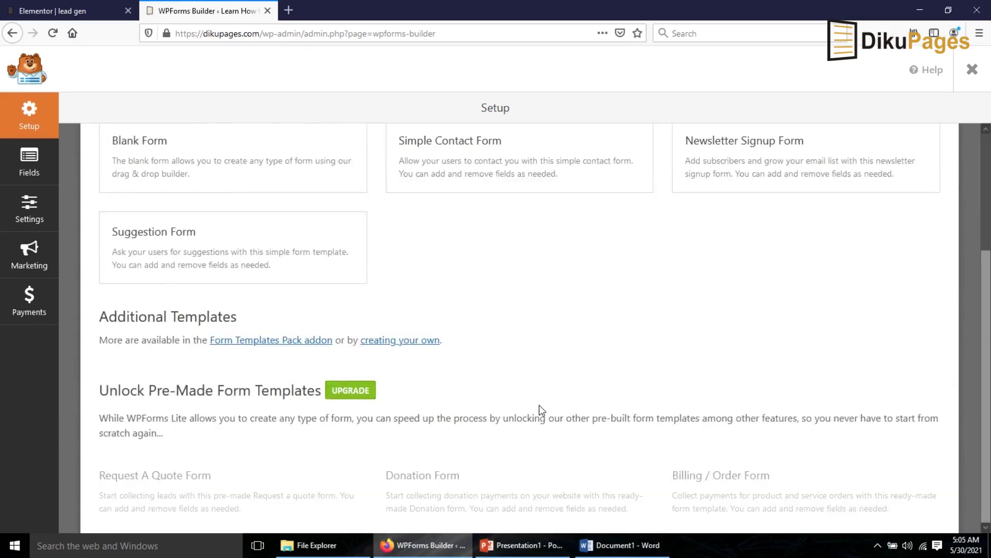
{"action": "scroll", "coordinate": [539, 404], "scroll_direction": "up", "scroll_amount": 5}
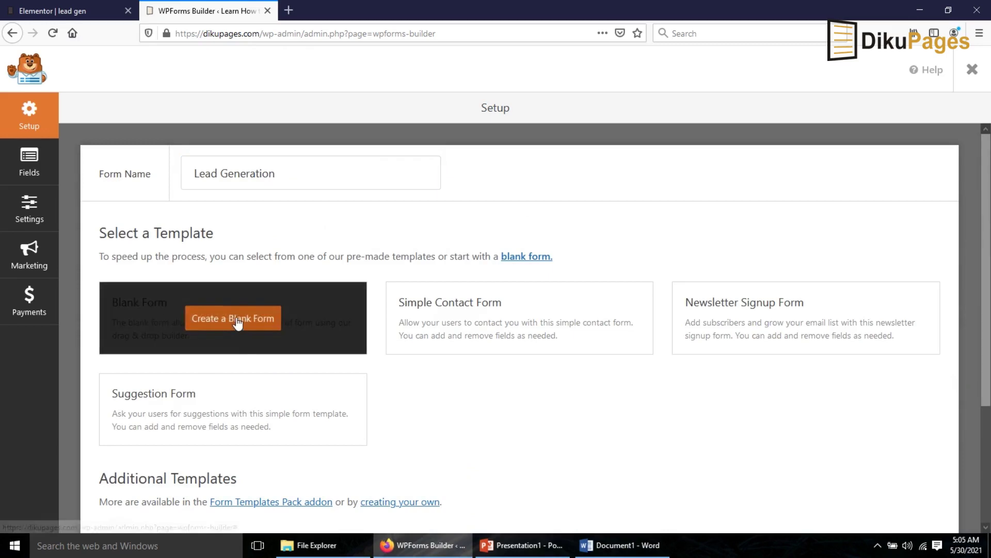
{"action": "left_click", "coordinate": [233, 318]}
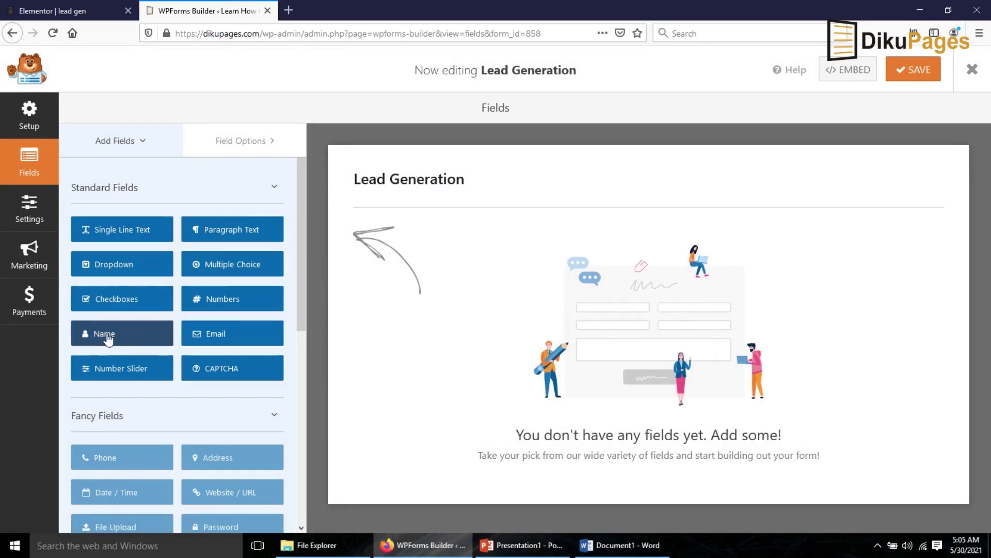
- Add Name, Email, Numbers and Dropdown standard fields to the Lead Generation form
{"action": "left_click", "coordinate": [107, 337]}
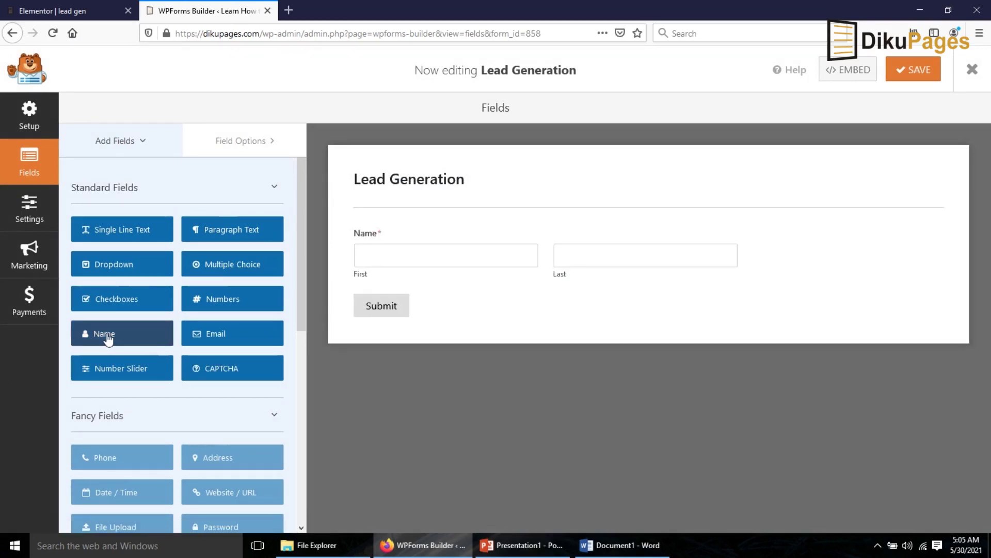
{"action": "left_click", "coordinate": [220, 341]}
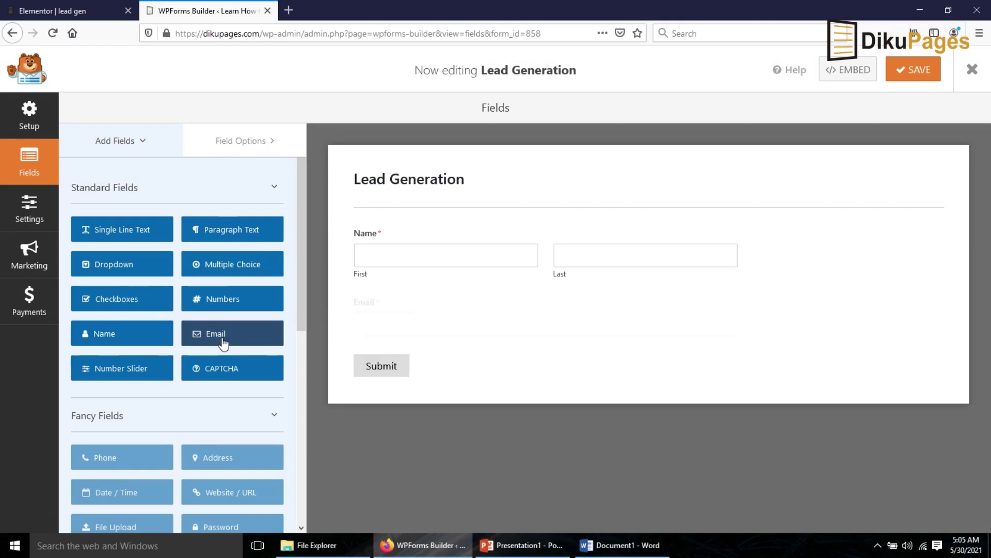
{"action": "left_click", "coordinate": [228, 303]}
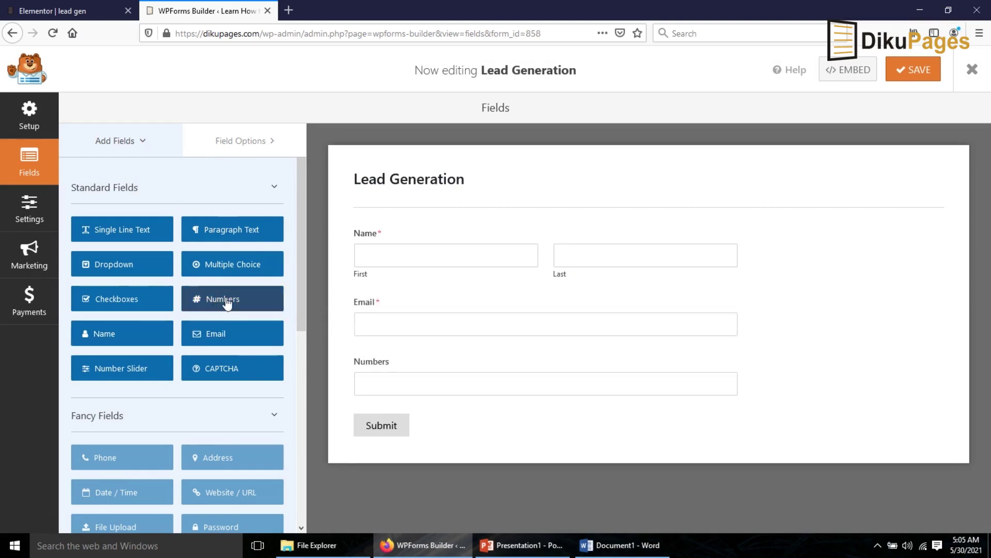
{"action": "left_click", "coordinate": [105, 266]}
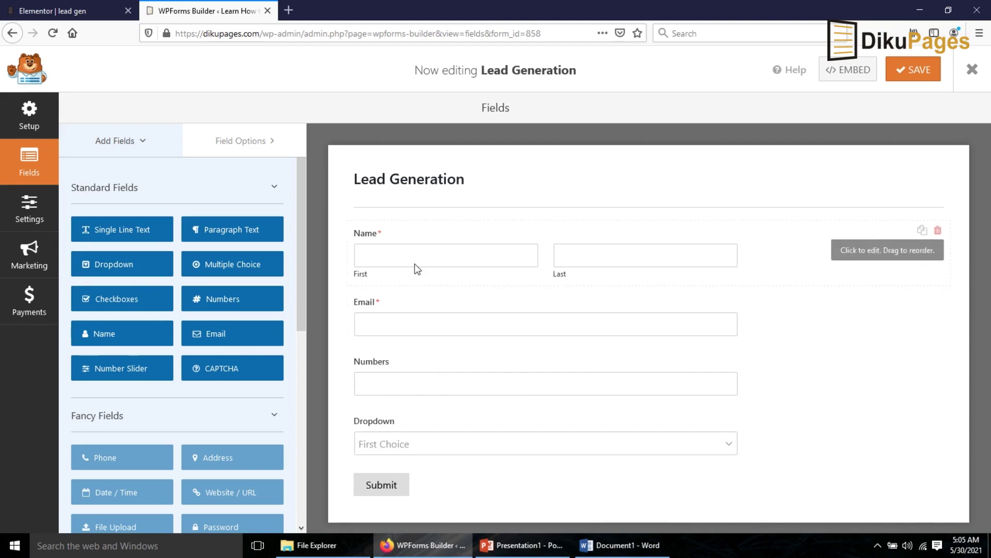
- Switch the Name field to the Simple format so it is a single box
{"action": "left_click", "coordinate": [380, 238]}
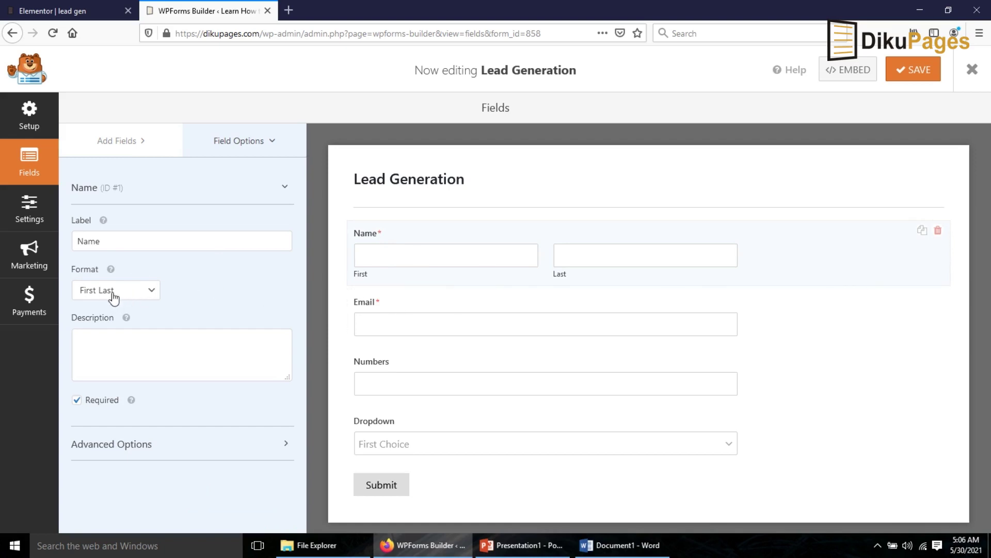
{"action": "left_click", "coordinate": [137, 302]}
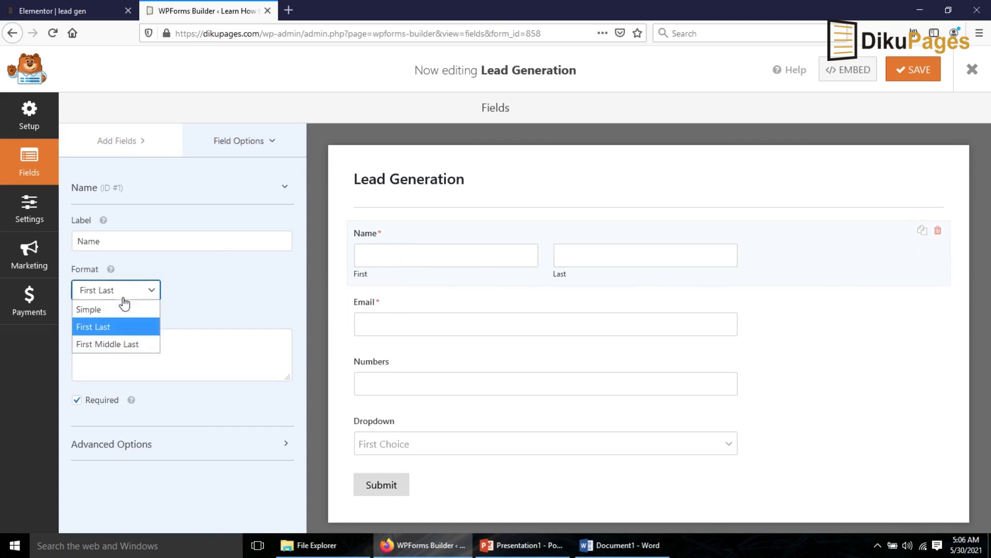
{"action": "left_click", "coordinate": [116, 310]}
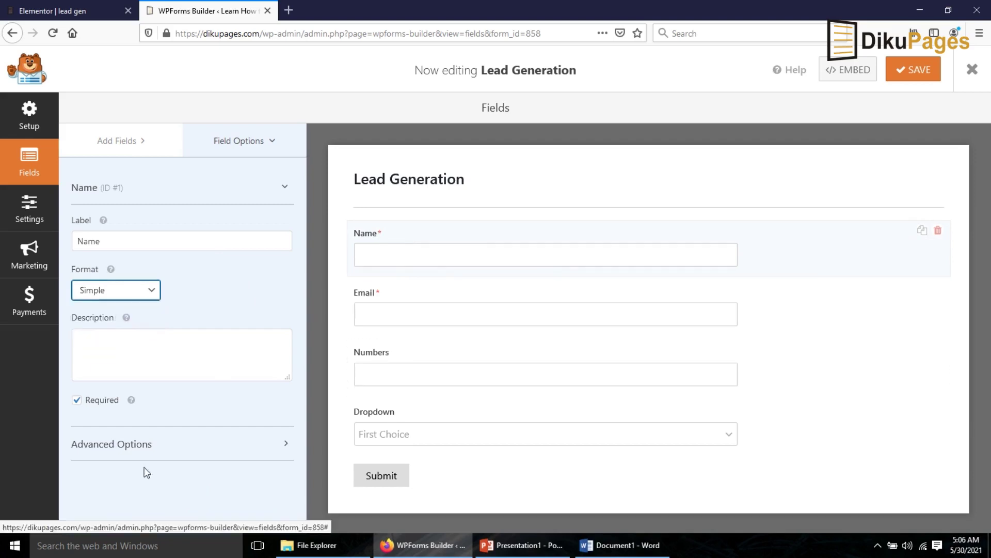
{"action": "left_click", "coordinate": [82, 442]}
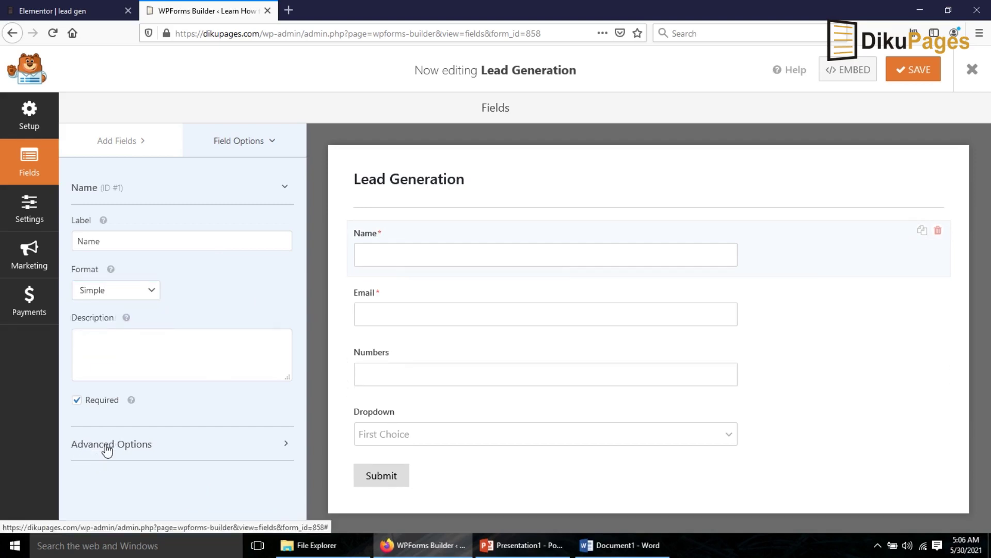
{"action": "left_click", "coordinate": [106, 445]}
- Make the Name field Large with placeholder 'Your name *' and its label hidden
{"action": "scroll", "coordinate": [194, 416], "scroll_direction": "down", "scroll_amount": 3}
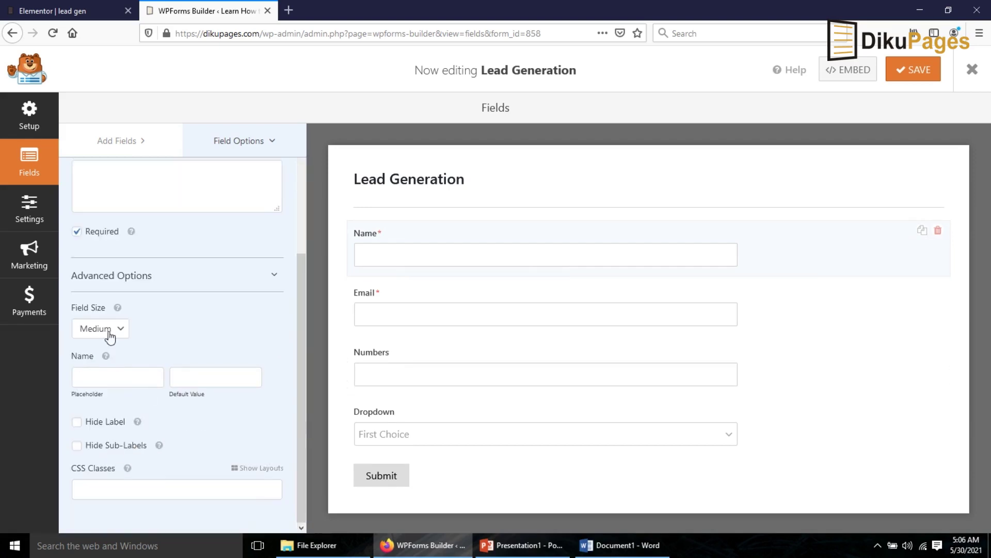
{"action": "left_click", "coordinate": [110, 336]}
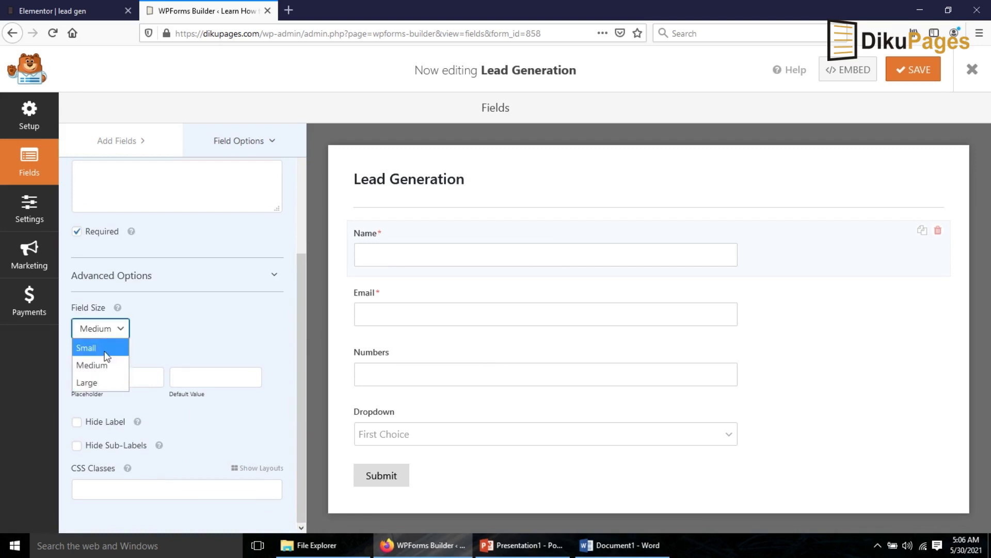
{"action": "left_click", "coordinate": [101, 383]}
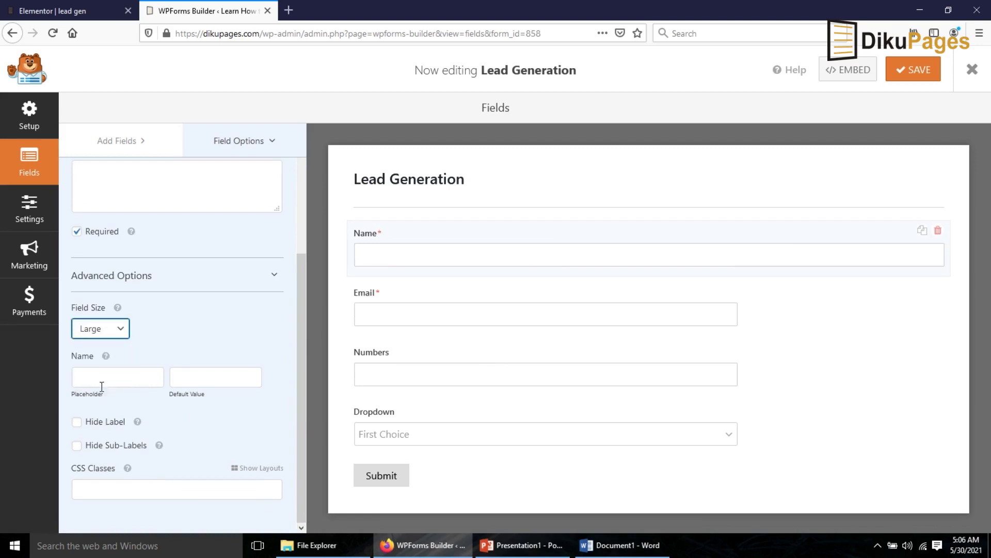
{"action": "left_click", "coordinate": [125, 380]}
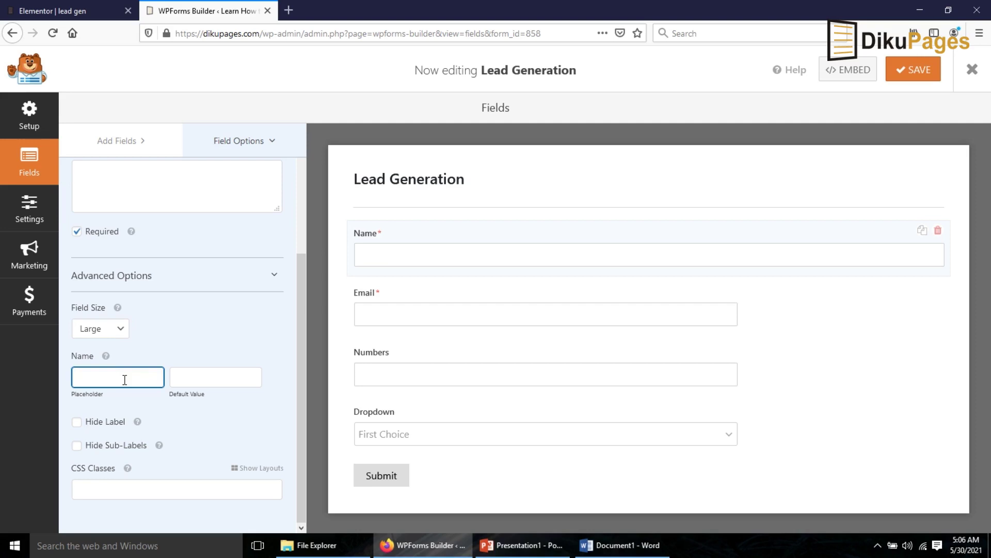
{"action": "type", "text": "Your name"}
{"action": "left_click", "coordinate": [76, 422]}
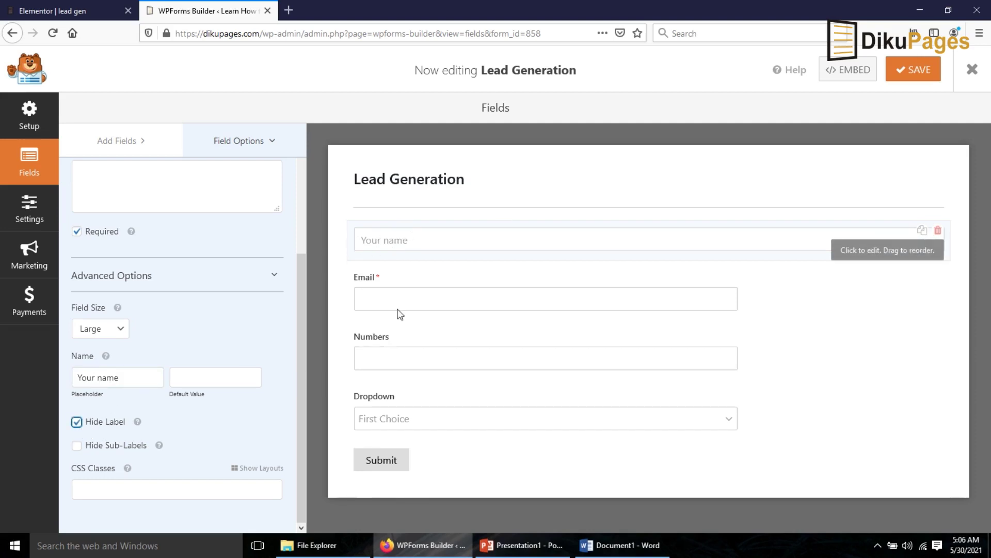
{"action": "left_click", "coordinate": [129, 376]}
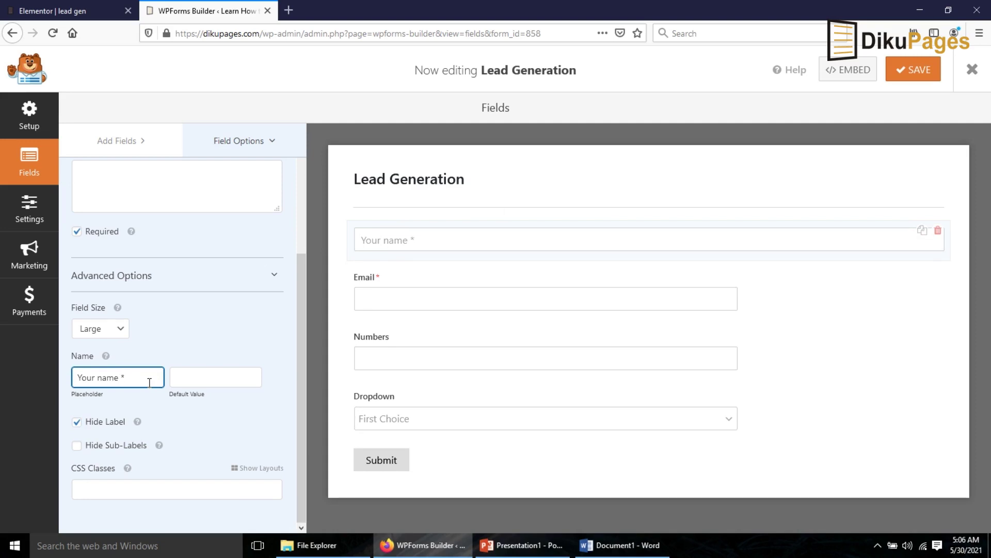
{"action": "left_click", "coordinate": [369, 283]}
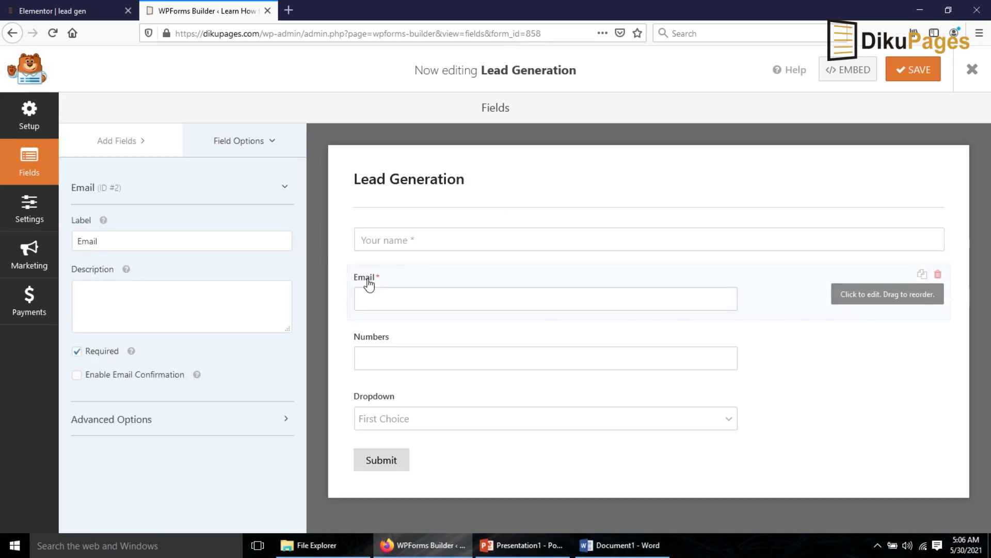
- Make the Email field Large with placeholder 'Your email *' and its label hidden
{"action": "left_click", "coordinate": [105, 421]}
{"action": "scroll", "coordinate": [129, 421], "scroll_direction": "down", "scroll_amount": 4}
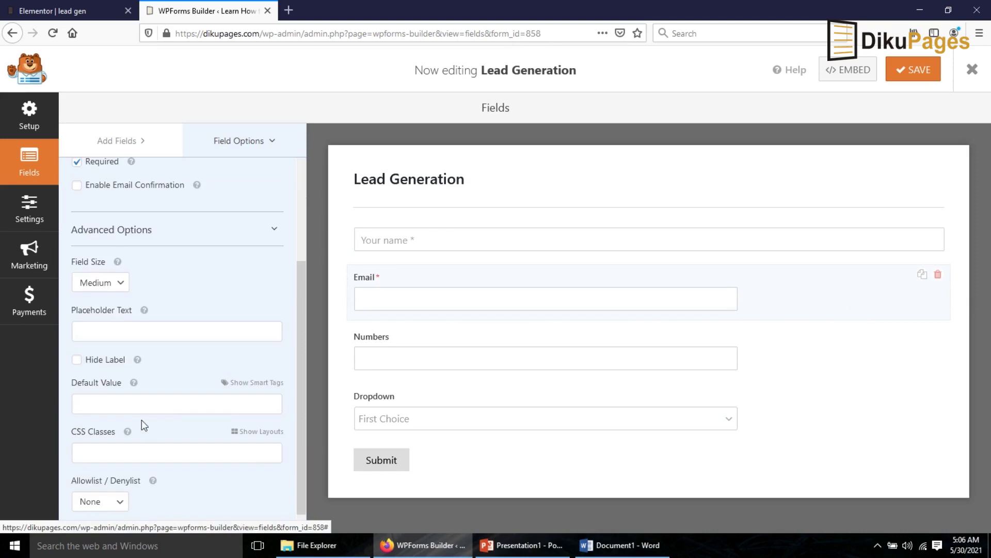
{"action": "left_click", "coordinate": [101, 288]}
{"action": "left_click", "coordinate": [98, 333]}
{"action": "left_click", "coordinate": [108, 330]}
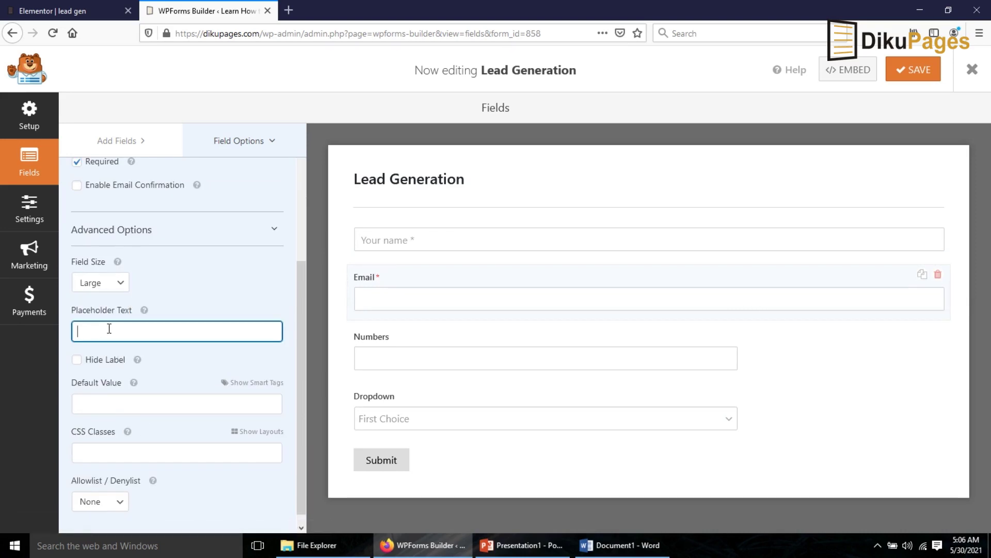
{"action": "type", "text": "Your email *"}
{"action": "left_click", "coordinate": [77, 360]}
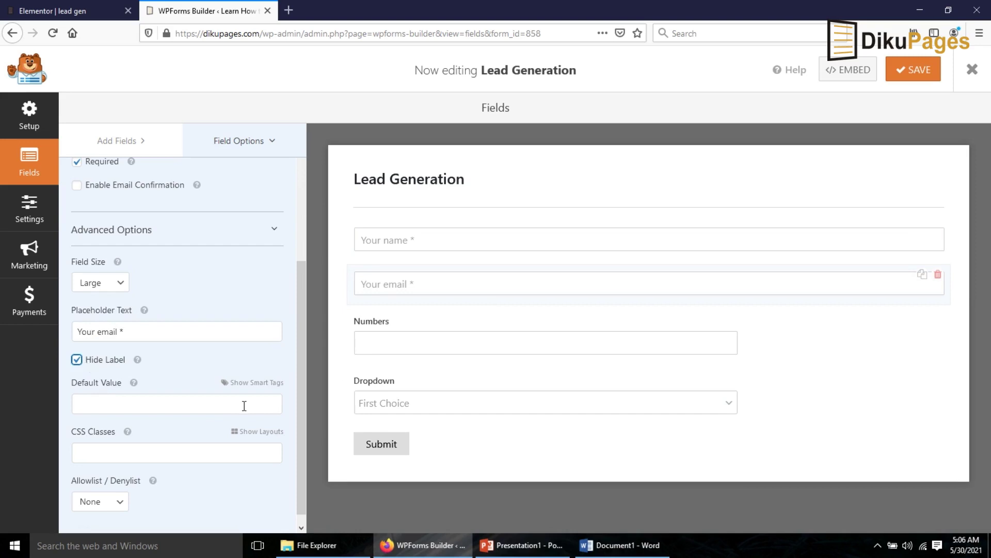
{"action": "left_click", "coordinate": [390, 329]}
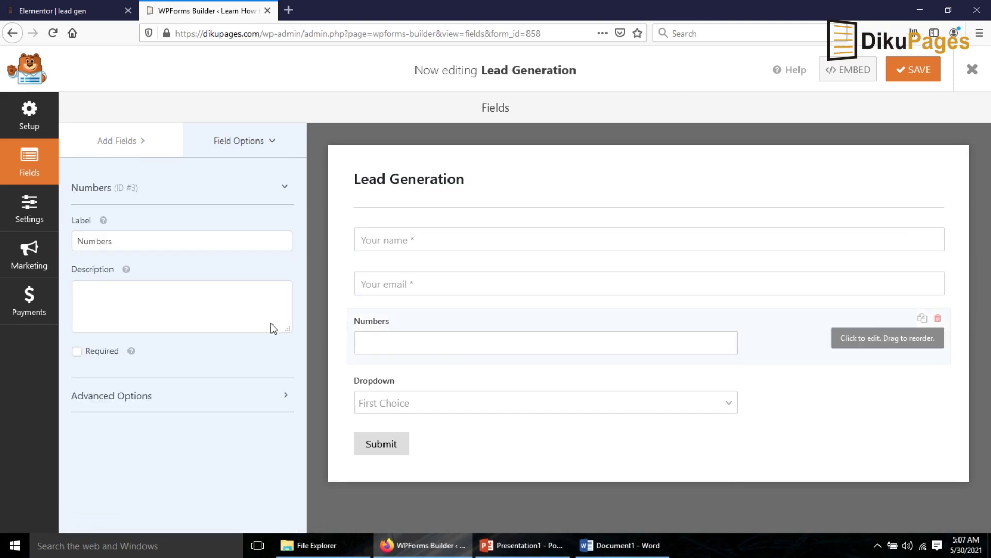
- Rename the Numbers field to Phone and make it required
{"action": "double_click", "coordinate": [144, 249]}
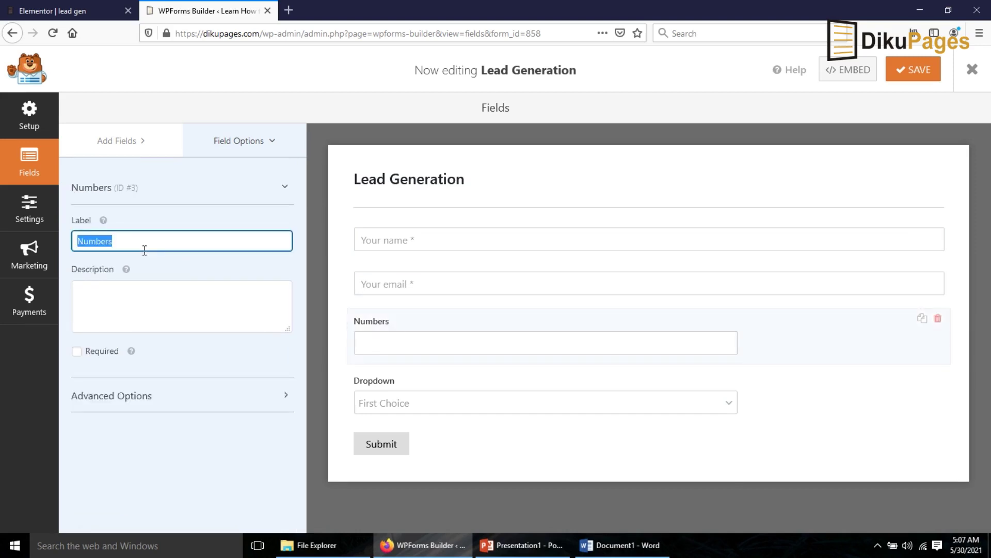
{"action": "type", "text": "Phone"}
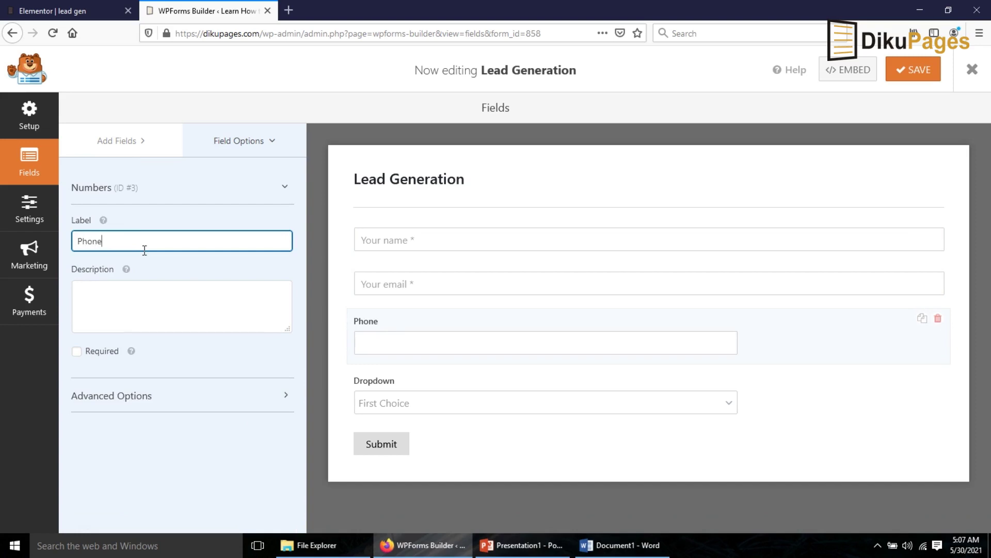
{"action": "left_click", "coordinate": [96, 353]}
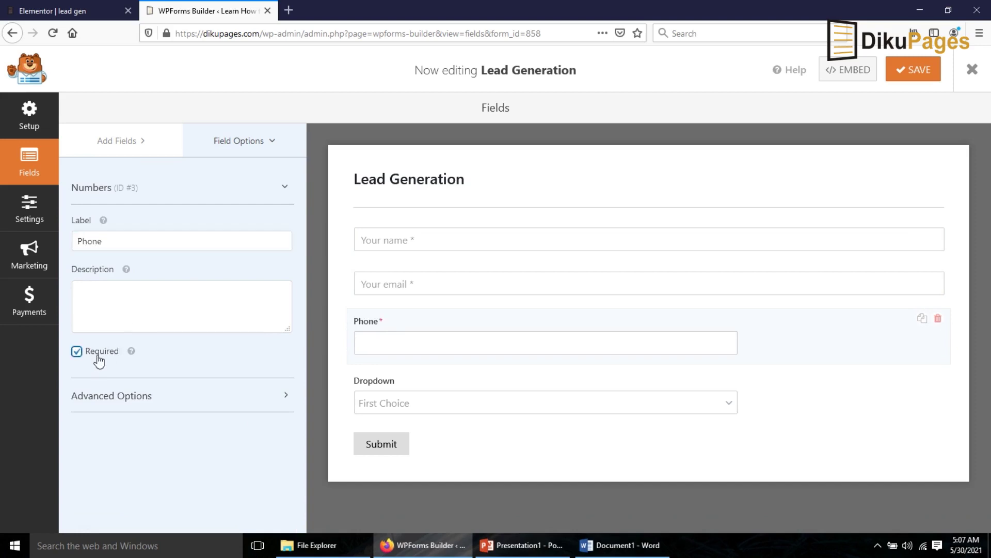
- Make the Phone field Large with placeholder 'Phone number' and its label hidden
{"action": "left_click", "coordinate": [99, 401]}
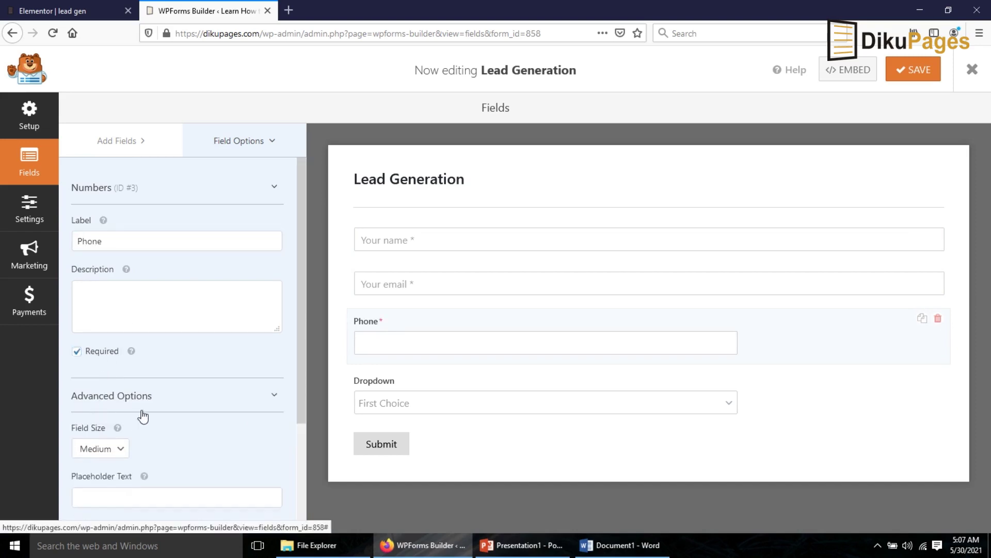
{"action": "scroll", "coordinate": [134, 411], "scroll_direction": "down", "scroll_amount": 3}
{"action": "left_click", "coordinate": [101, 322]}
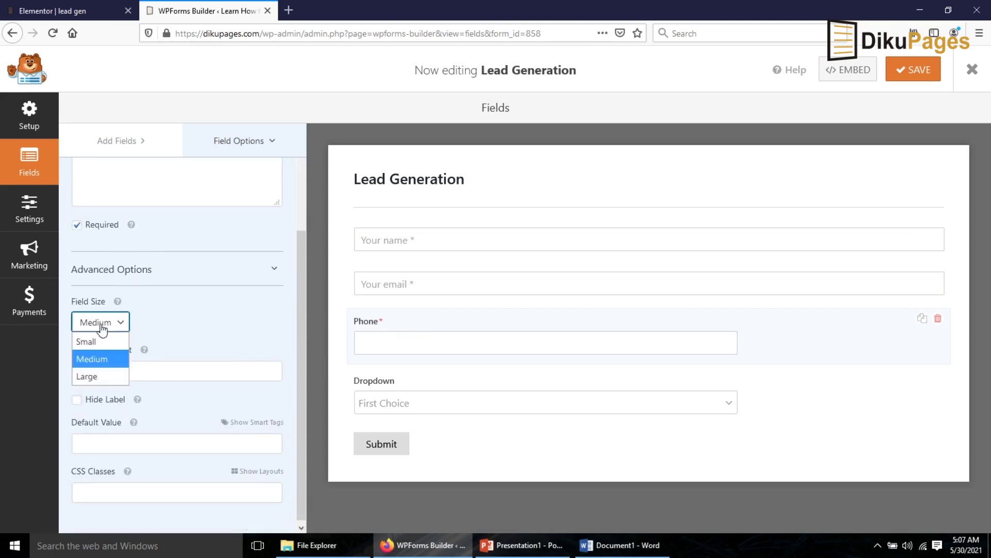
{"action": "left_click", "coordinate": [98, 374]}
{"action": "left_click", "coordinate": [149, 369]}
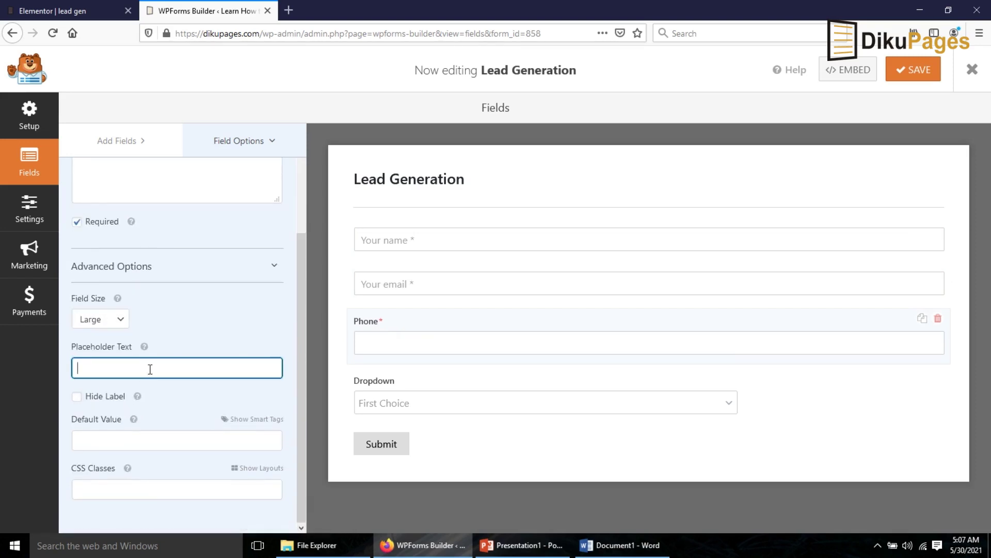
{"action": "type", "text": "Phone n"}
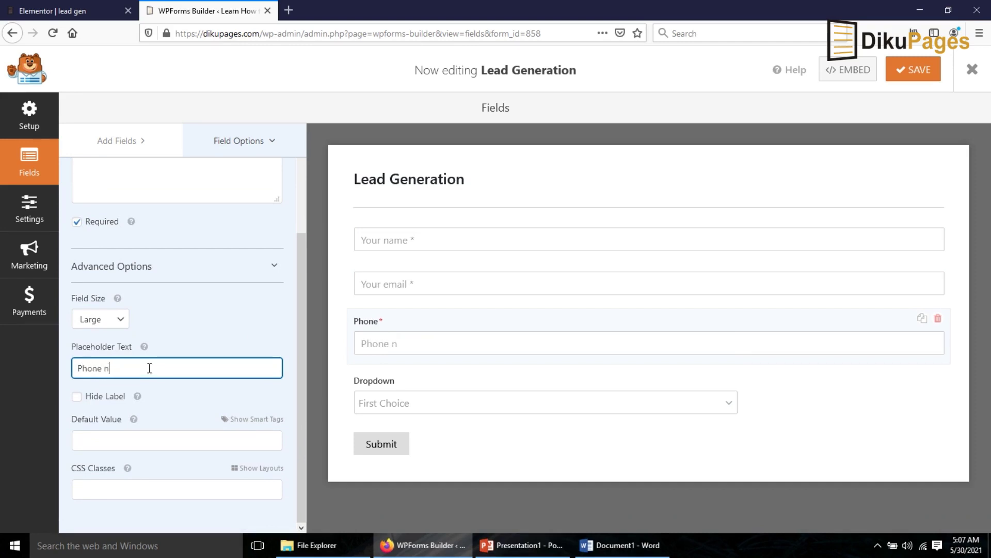
{"action": "type", "text": "umnber"}
{"action": "key", "text": "BackSpace"}
{"action": "key", "text": "BackSpace"}
{"action": "key", "text": "BackSpace"}
{"action": "type", "text": "ber"}
{"action": "left_click", "coordinate": [77, 397]}
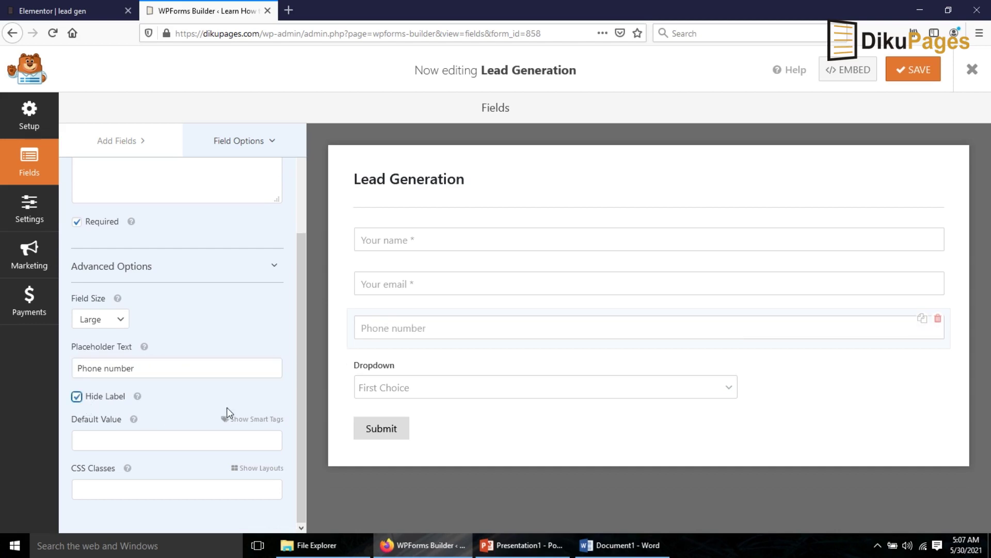
{"action": "left_click", "coordinate": [382, 371]}
- Rename the Dropdown to Service with choices Complete Cleaning and Partial Cleaning, removing the third
{"action": "double_click", "coordinate": [143, 235]}
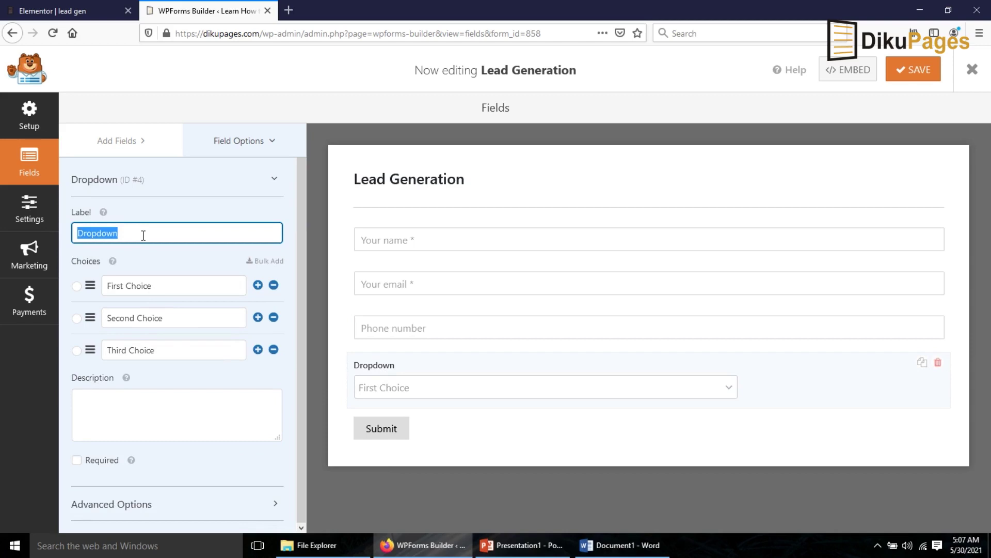
{"action": "type", "text": "Service"}
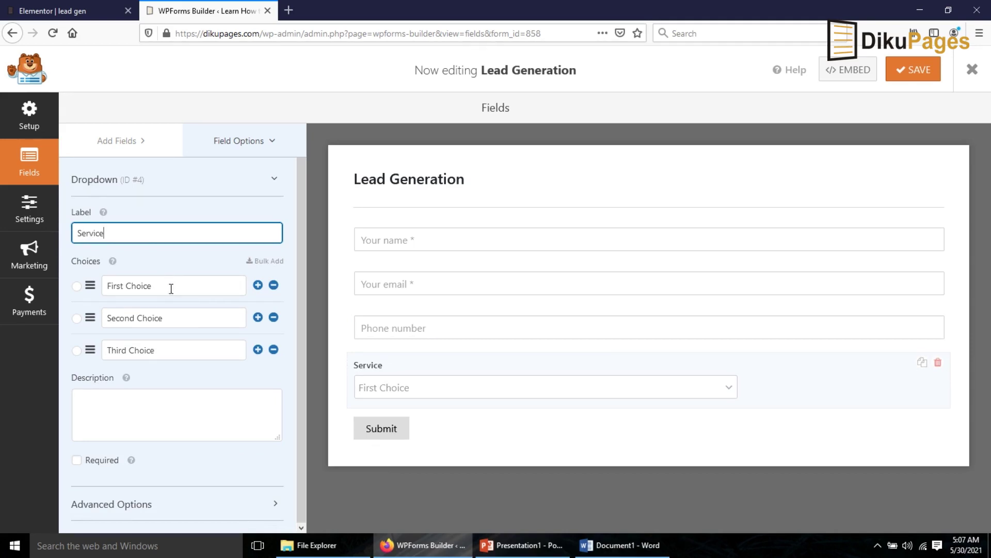
{"action": "left_click_drag", "start_coordinate": [170, 286], "coordinate": [60, 288]}
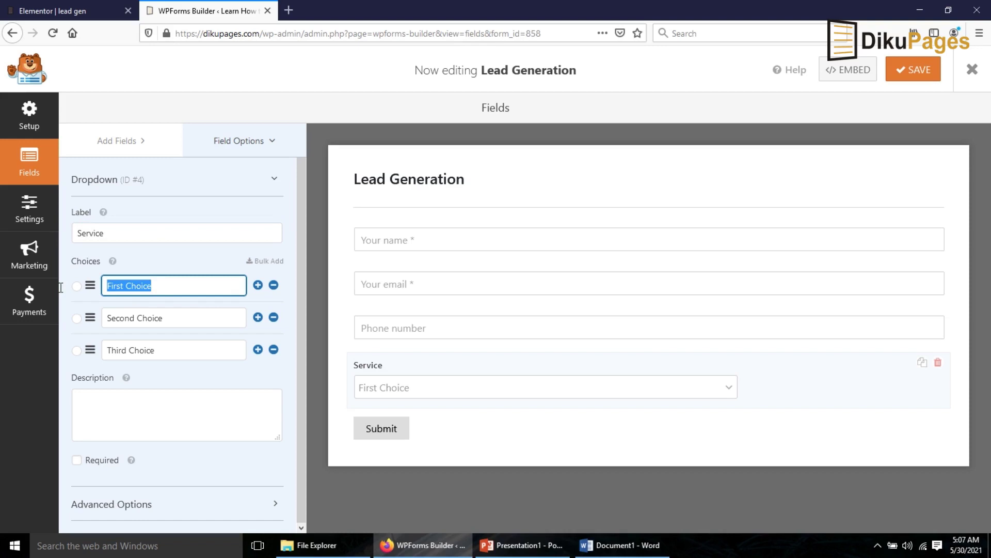
{"action": "type", "text": "Complete Cleaning"}
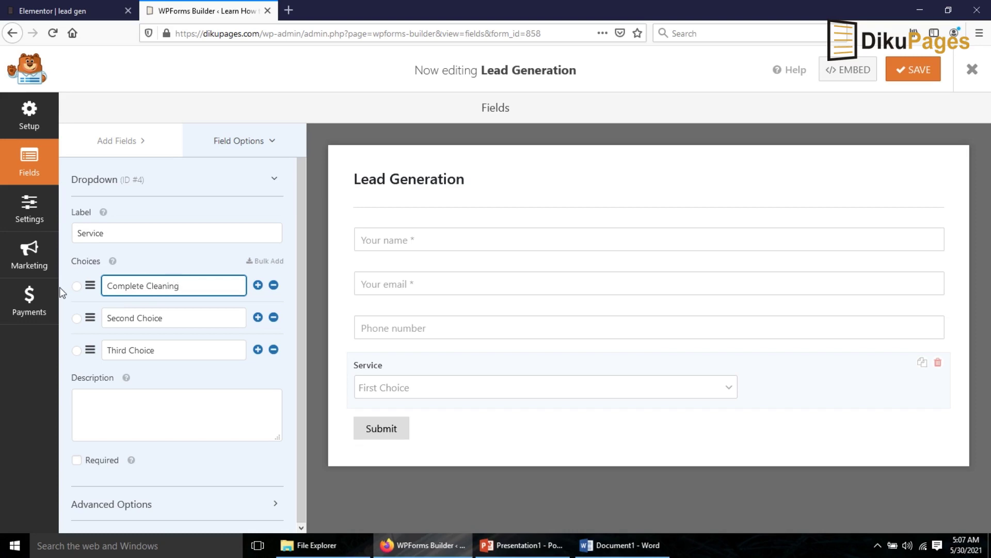
{"action": "triple_click", "coordinate": [172, 317]}
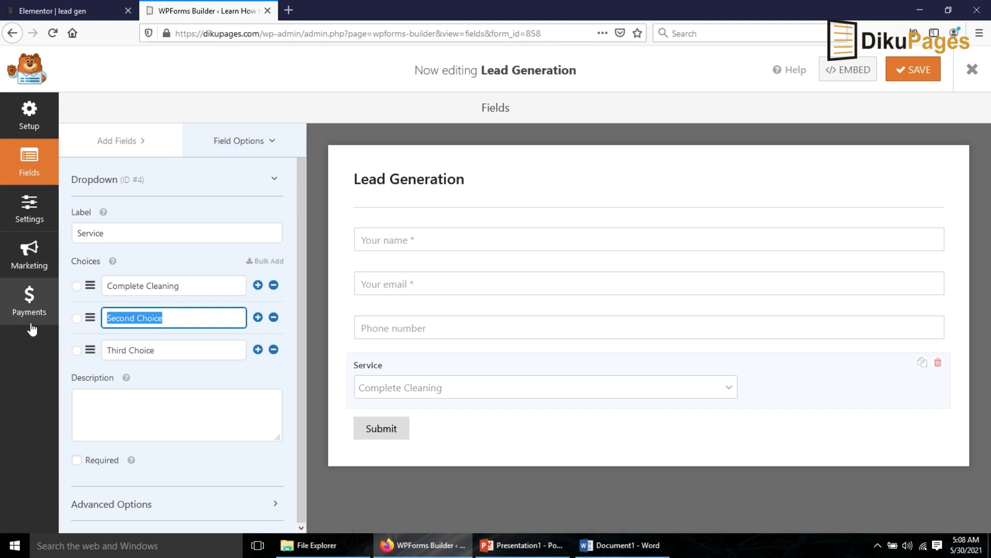
{"action": "type", "text": "Partila c"}
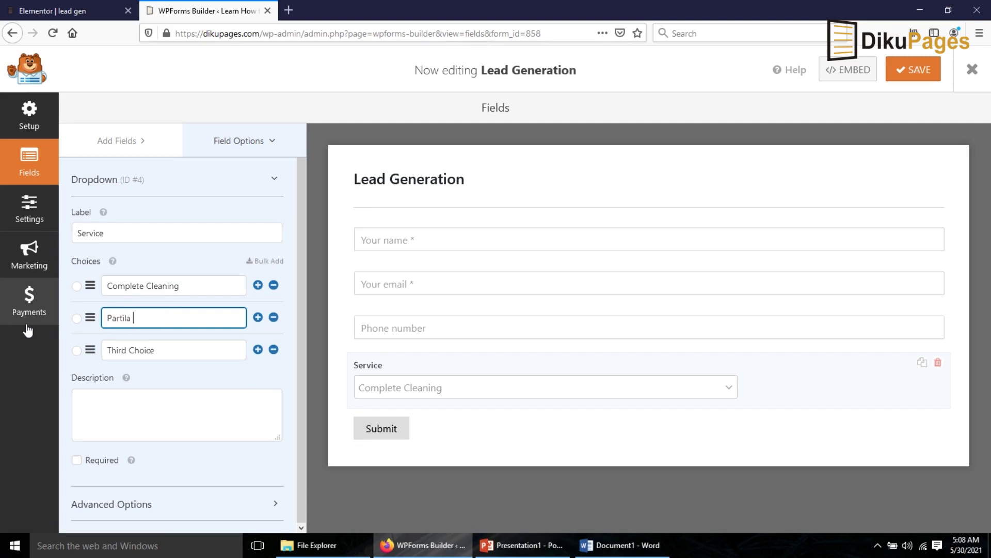
{"action": "key", "text": "BackSpace"}
{"action": "key", "text": "BackSpace"}
{"action": "type", "text": "l Cleaning"}
{"action": "left_click", "coordinate": [273, 349]}
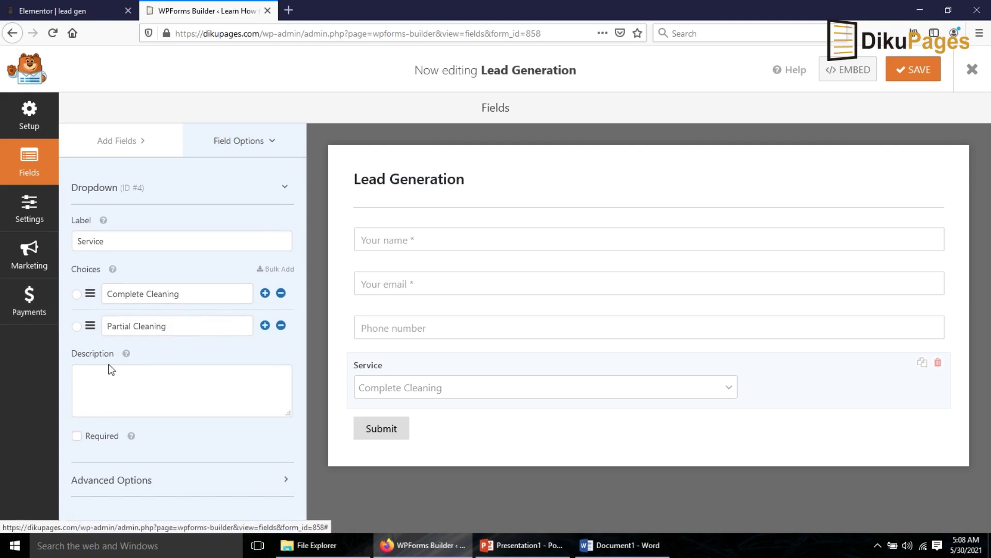
- Make Service required and Large, add placeholder 'Select a service', hide its label, and save
{"action": "left_click", "coordinate": [76, 436]}
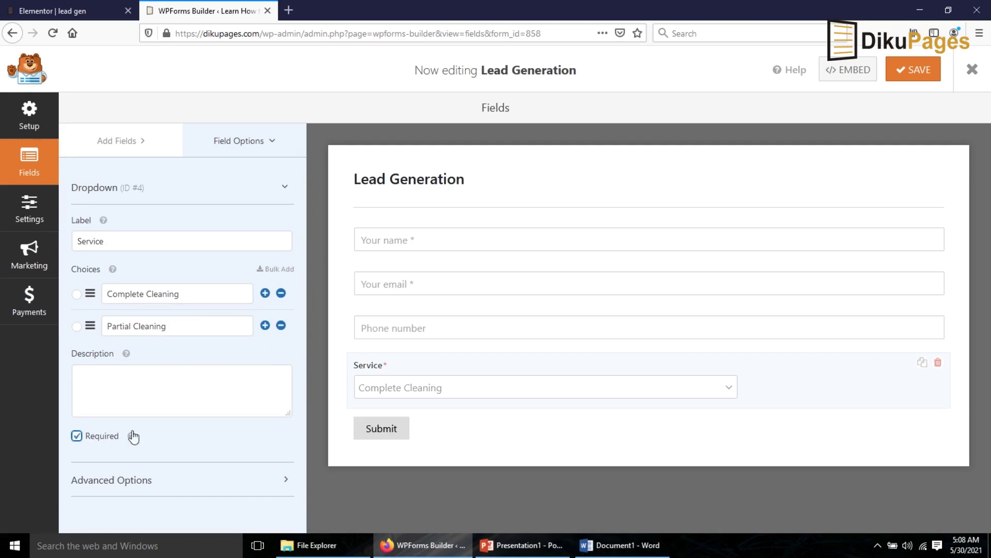
{"action": "left_click", "coordinate": [132, 478]}
{"action": "scroll", "coordinate": [155, 462], "scroll_direction": "down", "scroll_amount": 3}
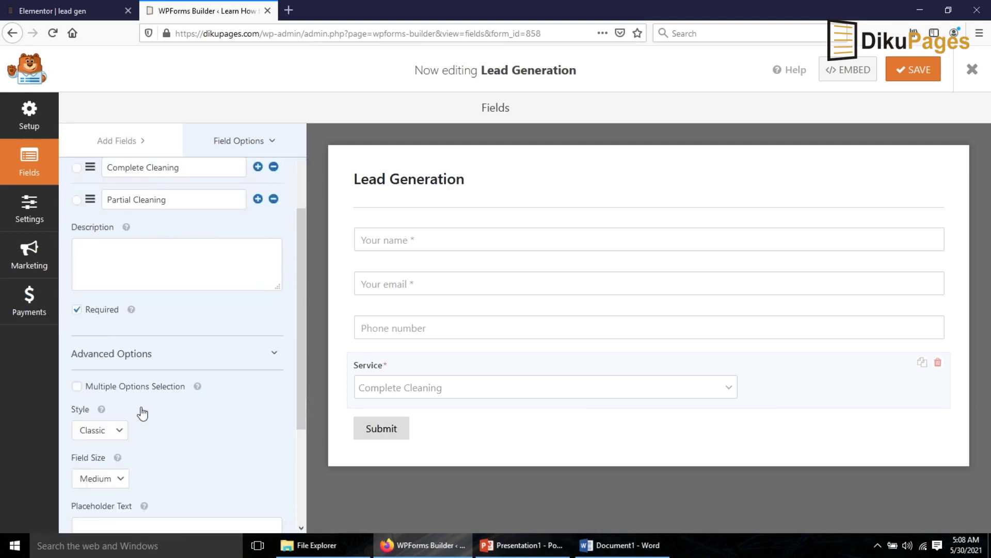
{"action": "scroll", "coordinate": [143, 413], "scroll_direction": "down", "scroll_amount": 1}
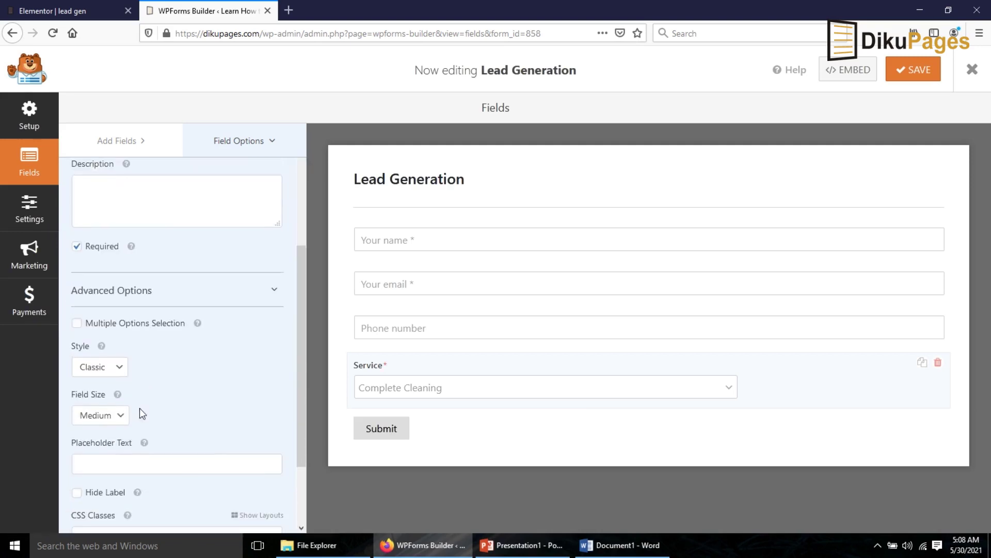
{"action": "left_click", "coordinate": [110, 417]}
{"action": "left_click", "coordinate": [103, 468]}
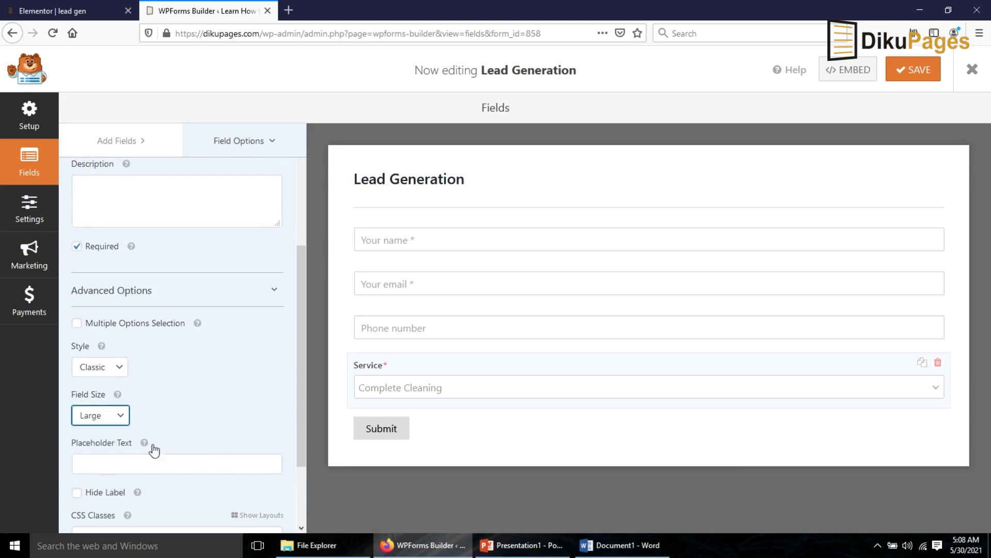
{"action": "scroll", "coordinate": [154, 450], "scroll_direction": "down", "scroll_amount": 1}
{"action": "left_click", "coordinate": [106, 404]}
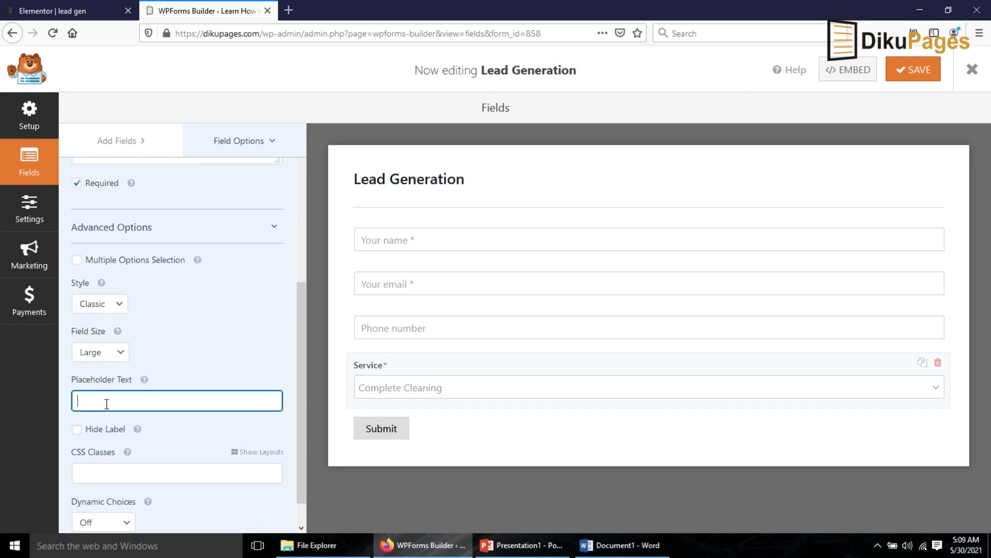
{"action": "type", "text": "Select a service"}
{"action": "left_click", "coordinate": [76, 429]}
{"action": "key", "text": "ctrl+s"}
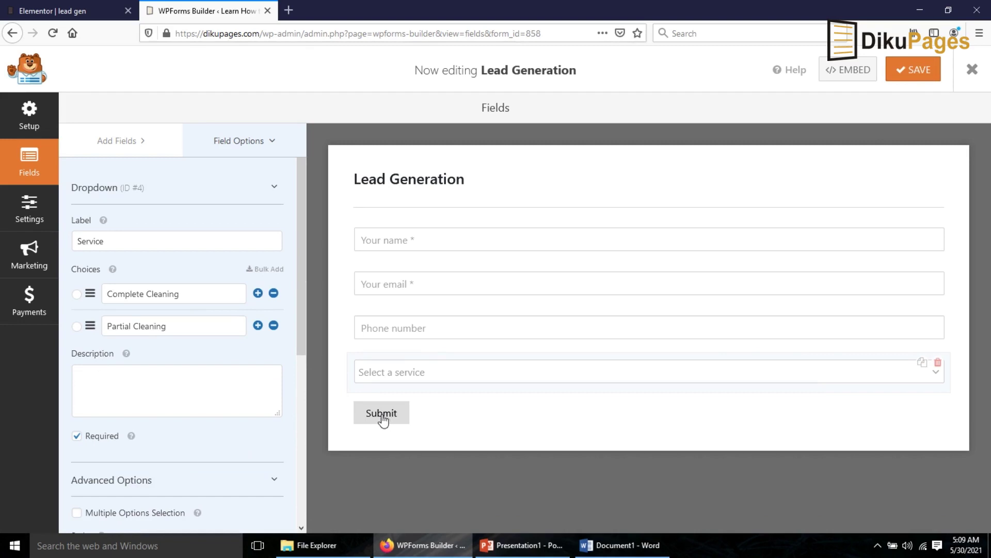
- Change the form's submit button text to 'GET A FREE QUOTE'
{"action": "left_click", "coordinate": [28, 212]}
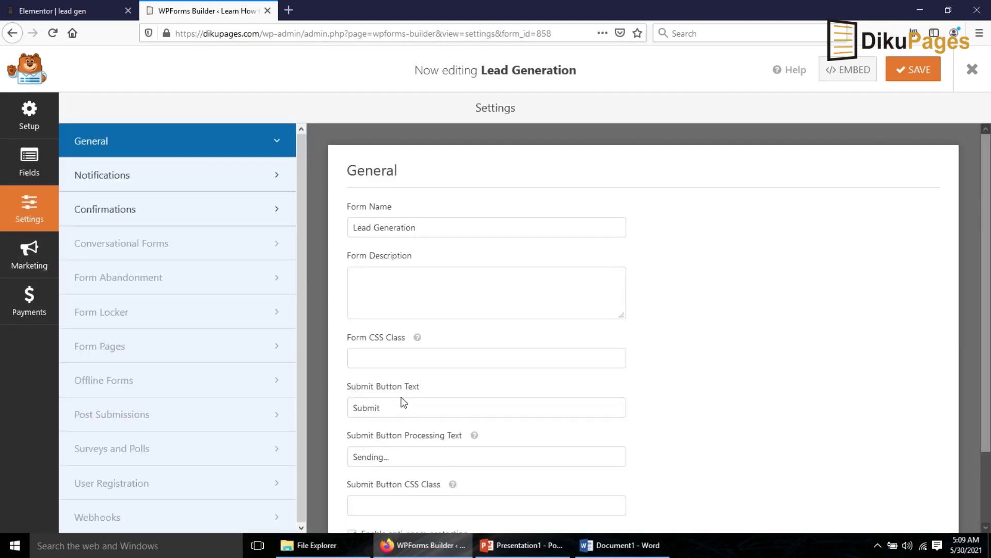
{"action": "left_click_drag", "start_coordinate": [419, 414], "coordinate": [250, 405]}
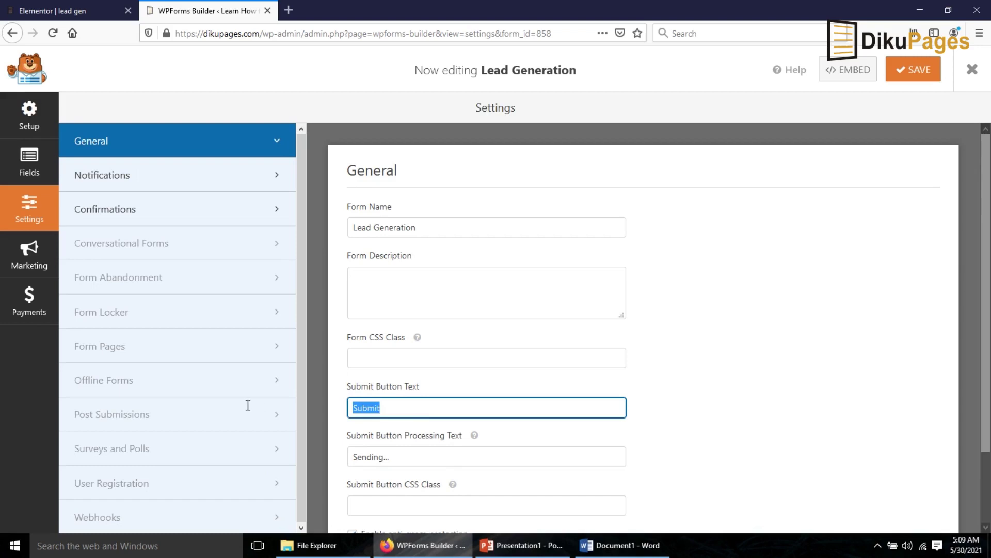
{"action": "type", "text": "GET A FREE QUOTE"}
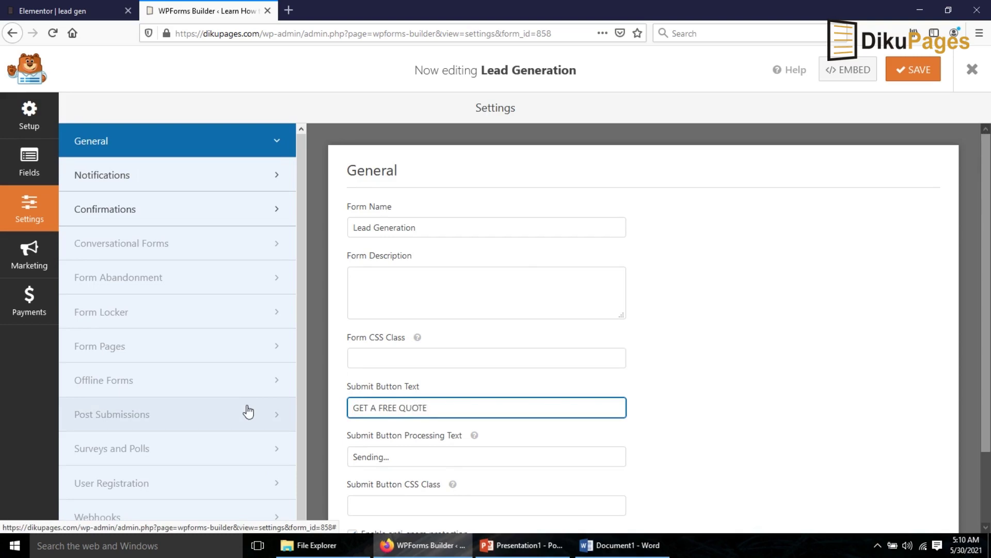
{"action": "left_click", "coordinate": [91, 175]}
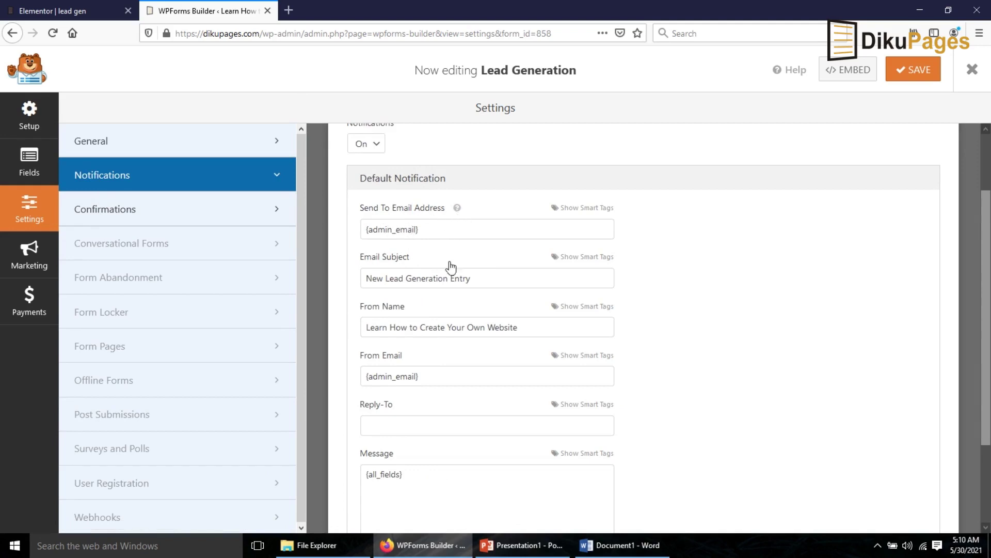
- Review the notification recipient and default confirmation message, then save the form
{"action": "left_click", "coordinate": [452, 230]}
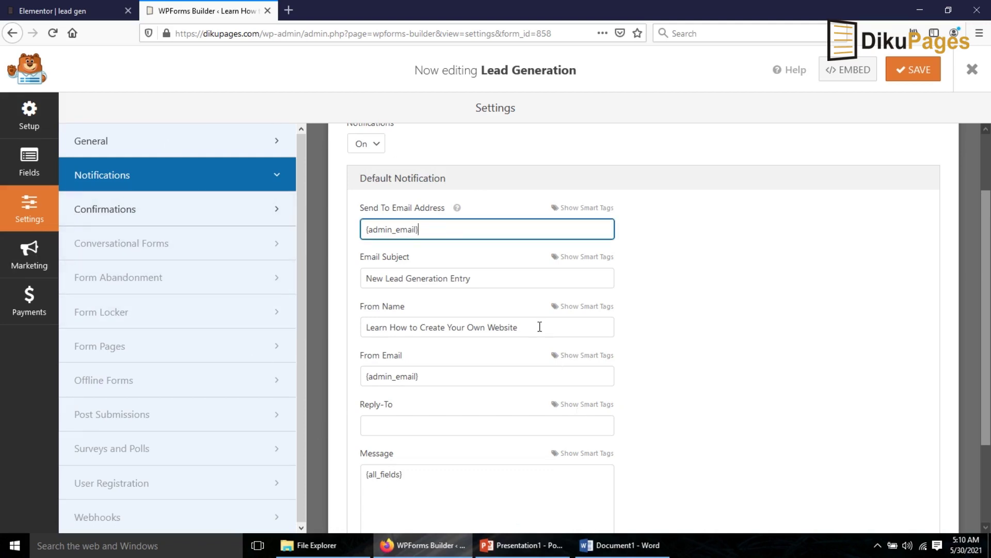
{"action": "scroll", "coordinate": [539, 326], "scroll_direction": "up", "scroll_amount": 2}
{"action": "left_click", "coordinate": [117, 216]}
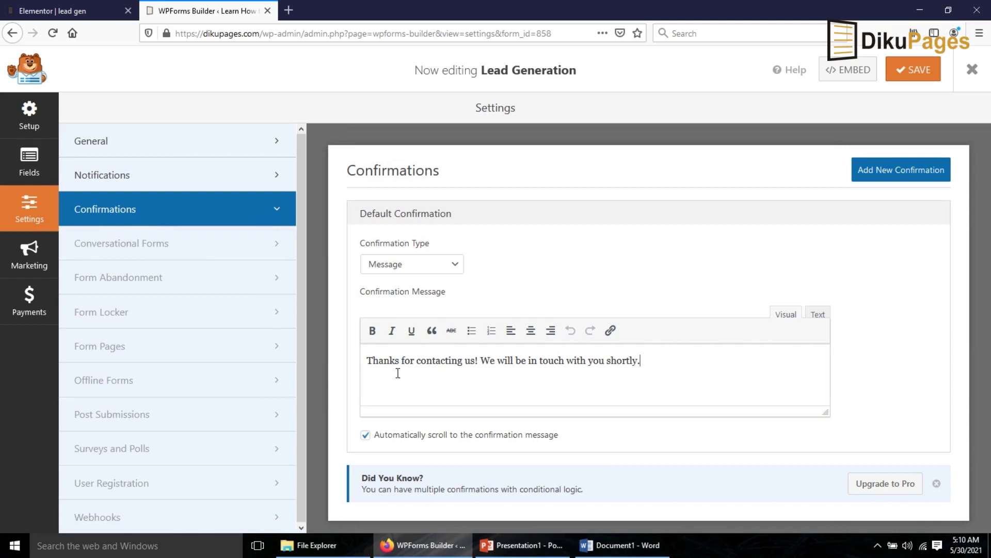
{"action": "left_click_drag", "start_coordinate": [376, 357], "coordinate": [658, 364]}
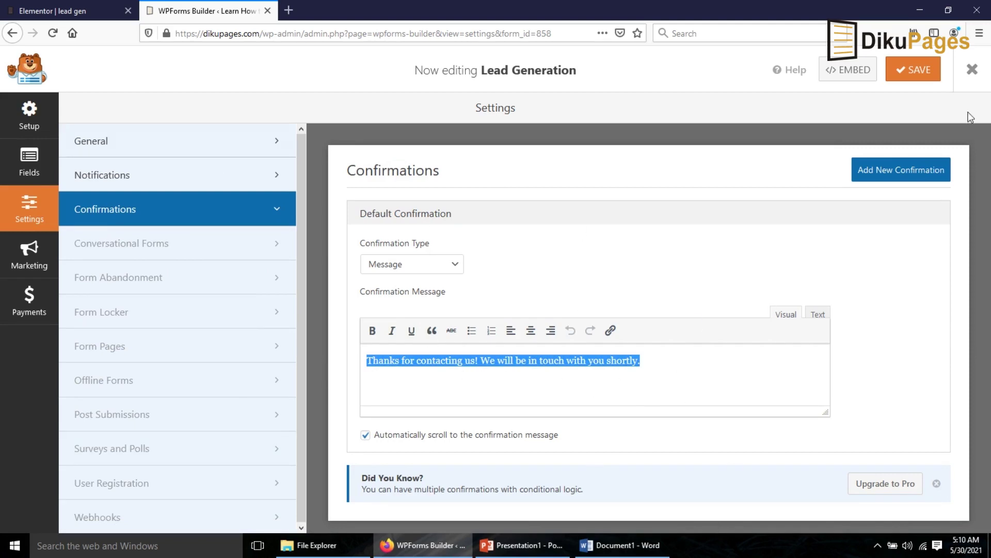
{"action": "left_click", "coordinate": [911, 78]}
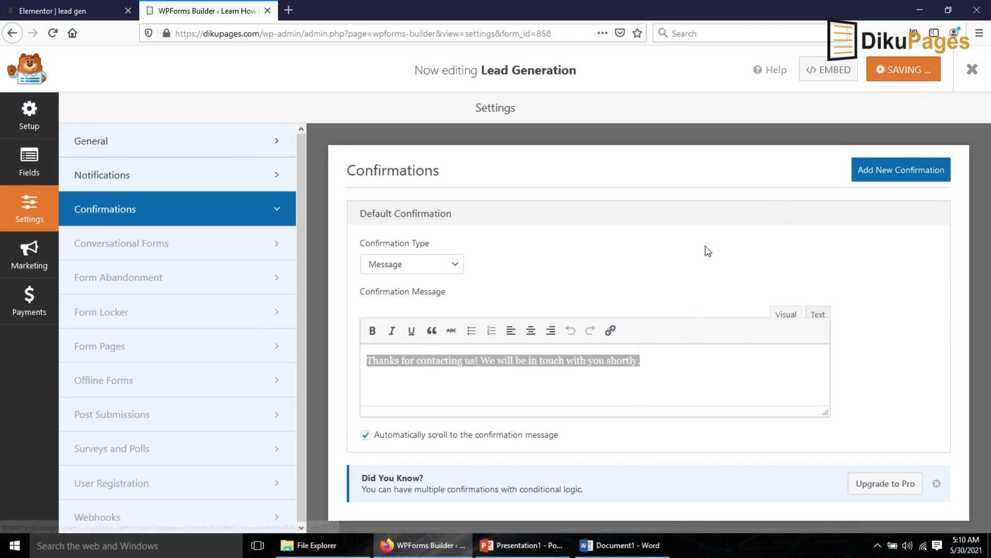
- Exit the form builder, select the Lead Generation shortcode [wpforms id="858"], and return to Elementor
{"action": "left_click", "coordinate": [972, 68]}
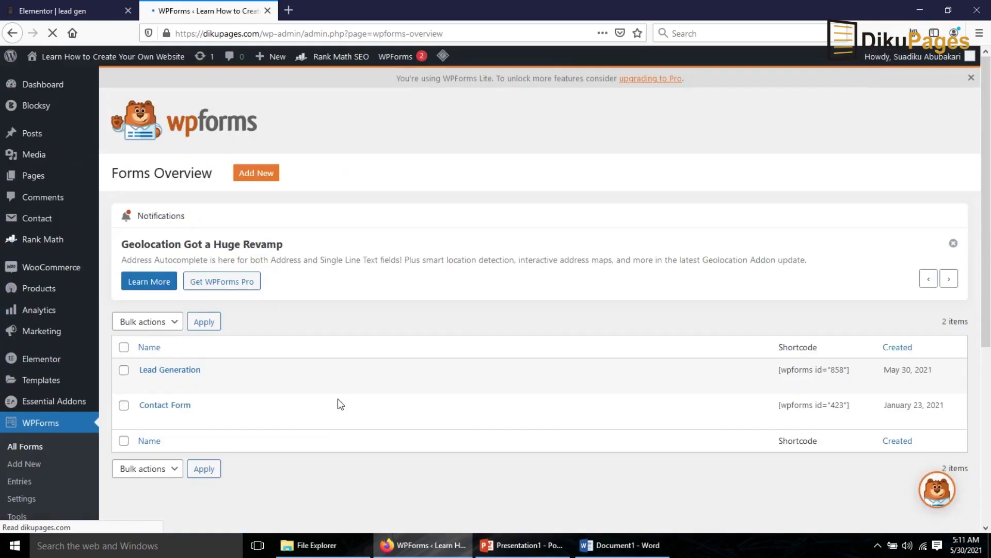
{"action": "mouse_move", "coordinate": [220, 367]}
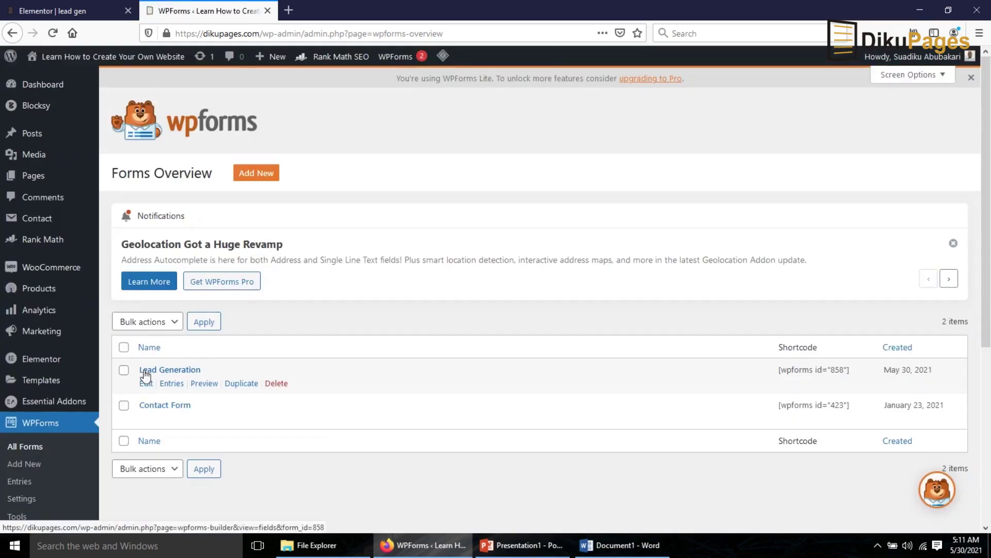
{"action": "left_click_drag", "start_coordinate": [780, 370], "coordinate": [858, 374]}
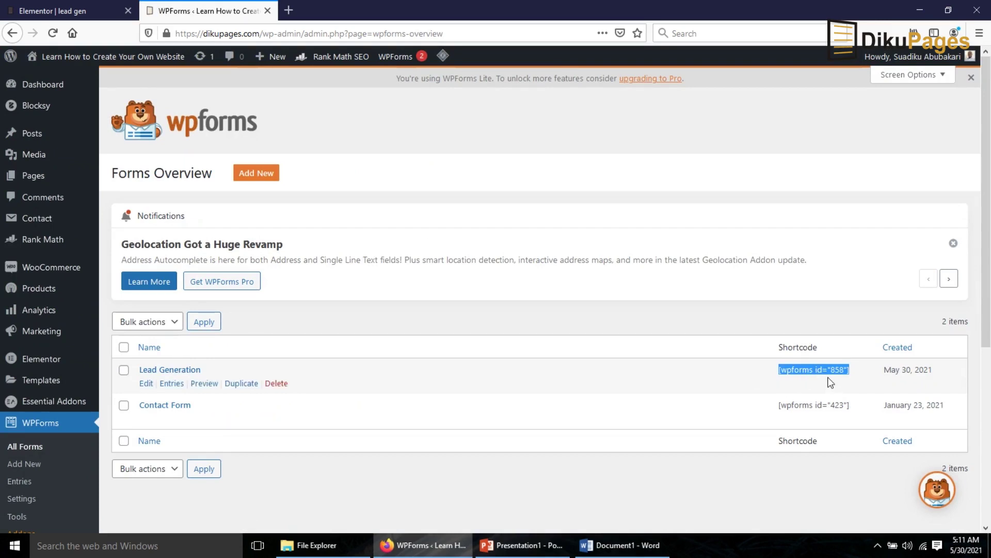
{"action": "left_click", "coordinate": [48, 12]}
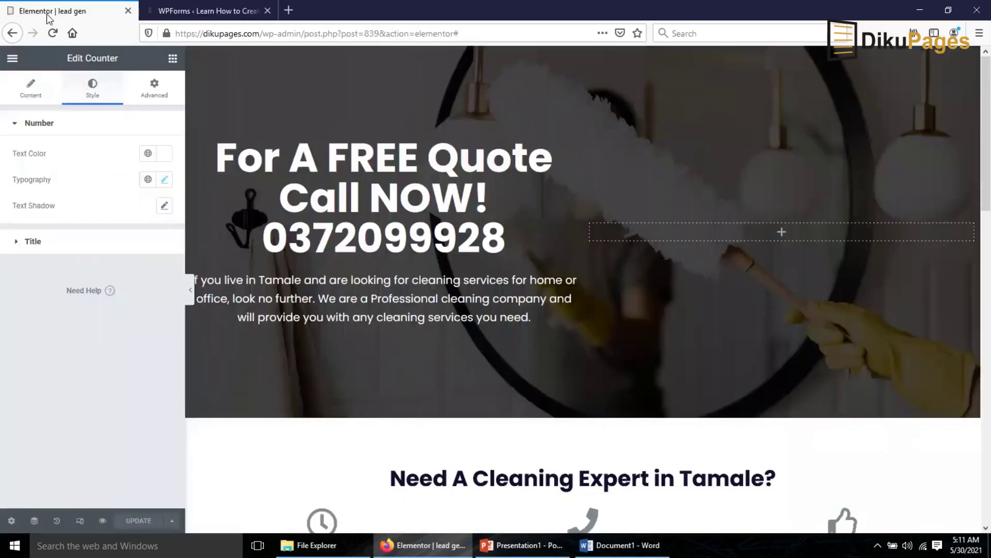
- Reload the Elementor editor, search widgets for 'WP', and place the WPForms widget in the hero's right column
{"action": "left_click", "coordinate": [774, 478]}
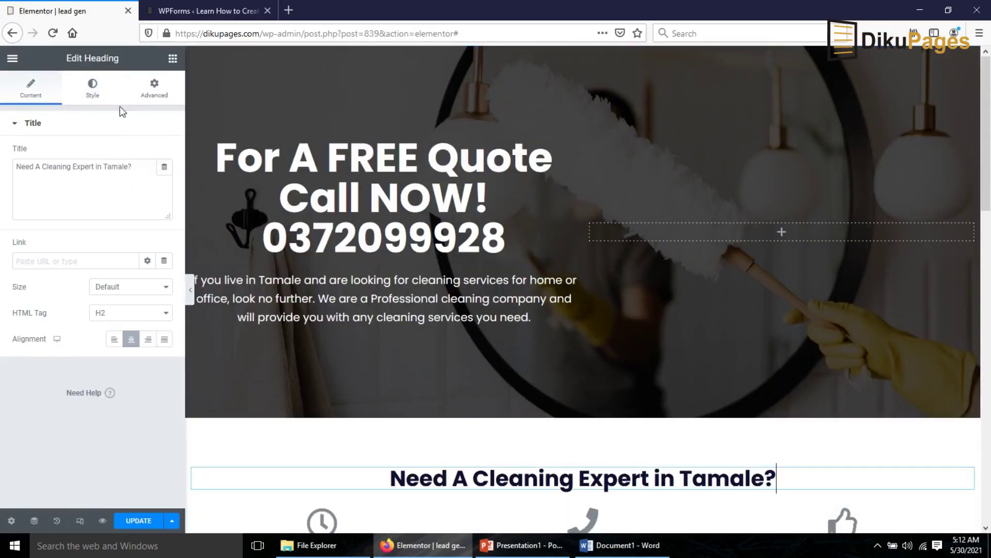
{"action": "left_click", "coordinate": [51, 36]}
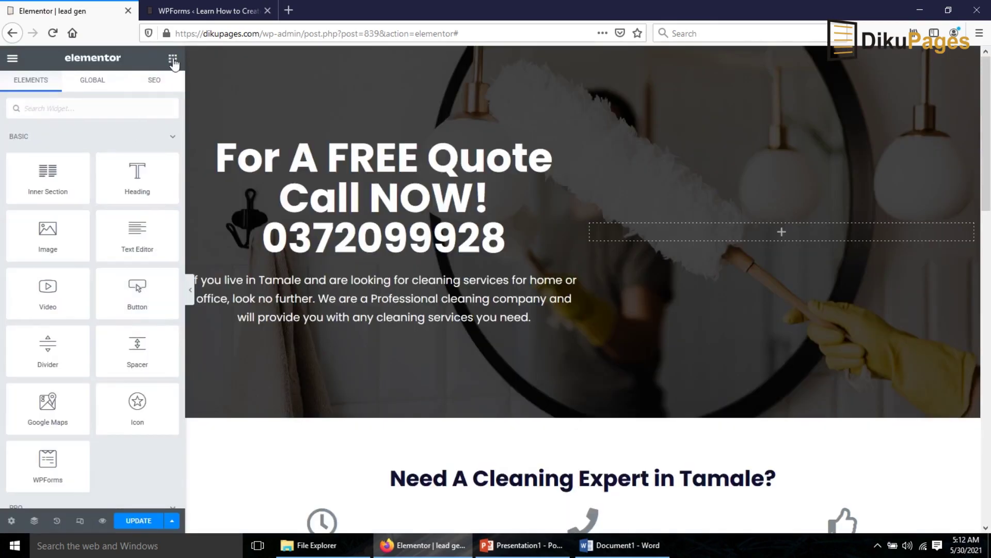
{"action": "left_click", "coordinate": [70, 113]}
{"action": "type", "text": "WPF"}
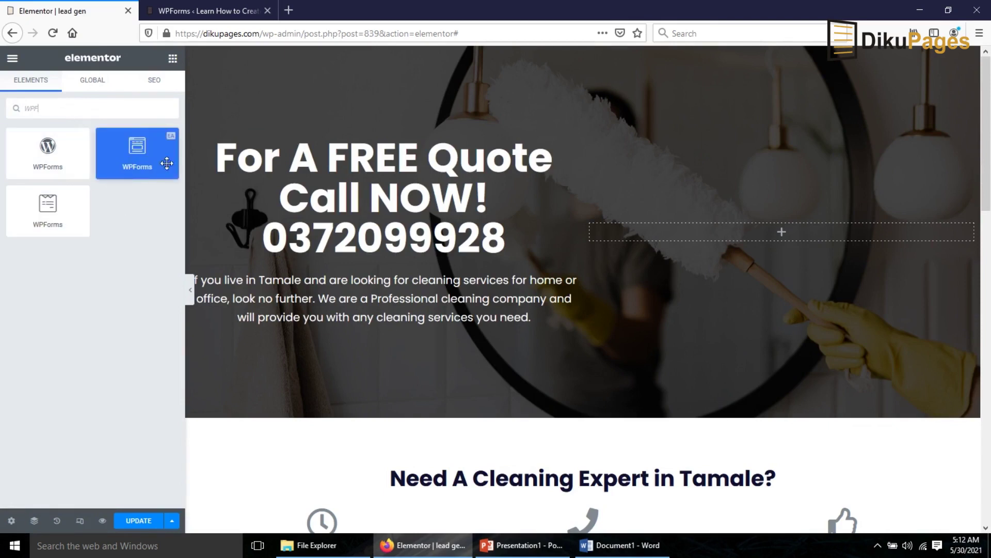
{"action": "left_click", "coordinate": [129, 141]}
- Put a WPForms widget in the hero's right column showing the Lead Generation form without its title
{"action": "left_click_drag", "start_coordinate": [122, 155], "coordinate": [764, 237]}
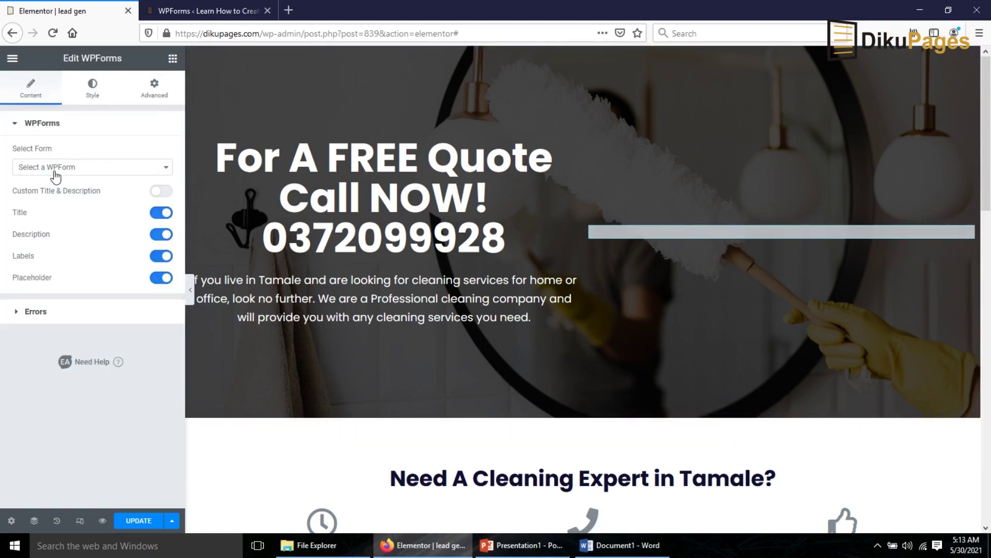
{"action": "left_click", "coordinate": [55, 171]}
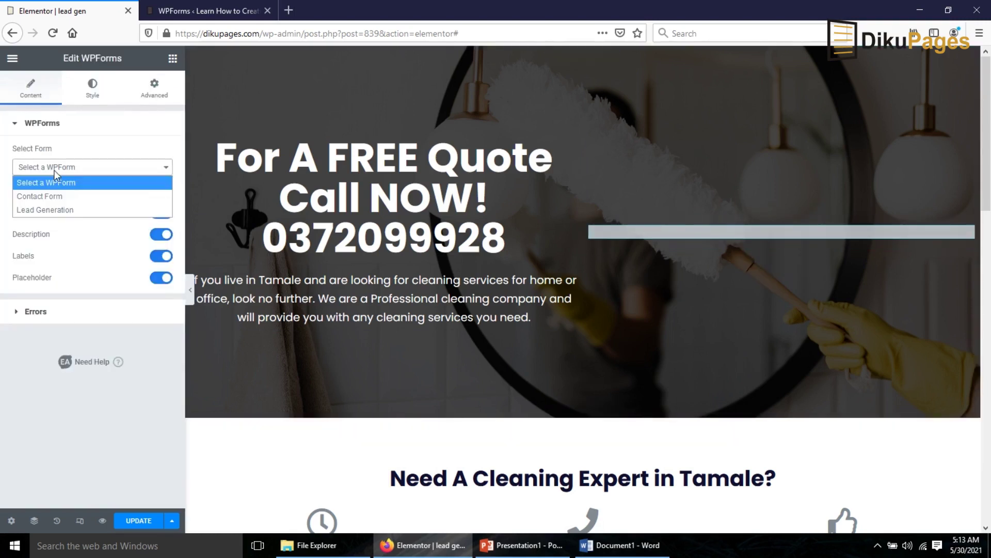
{"action": "left_click", "coordinate": [60, 211]}
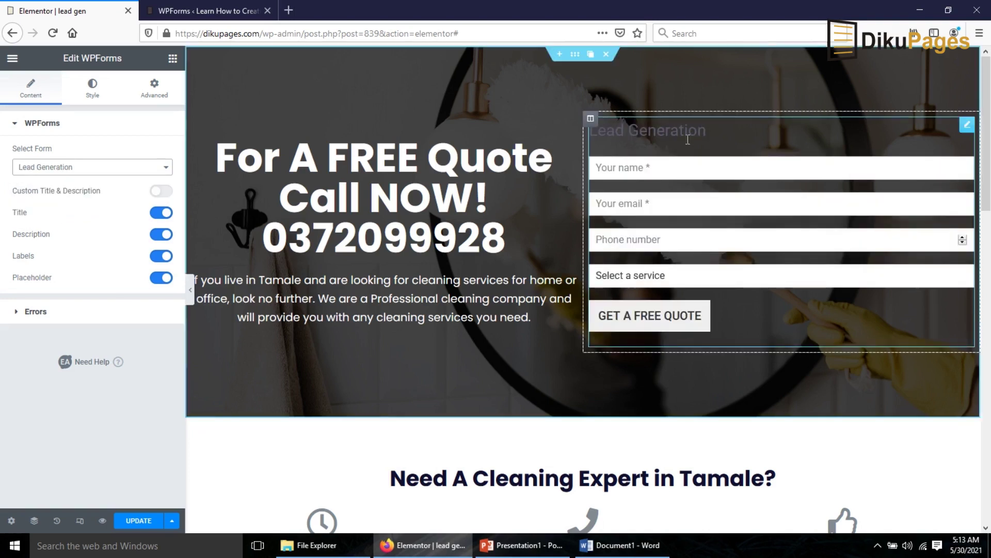
{"action": "left_click", "coordinate": [156, 213]}
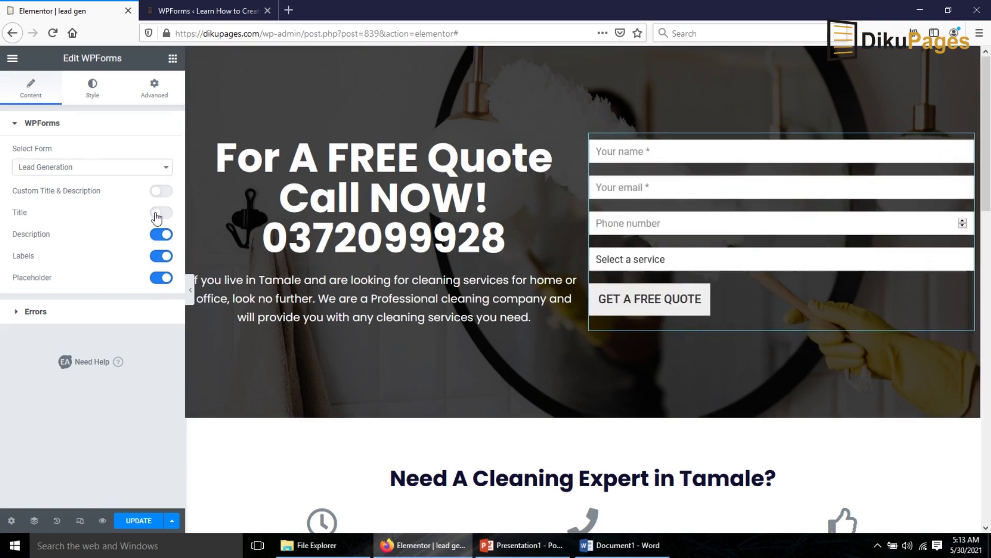
- Make the form's submit button Full Width
{"action": "left_click", "coordinate": [92, 88]}
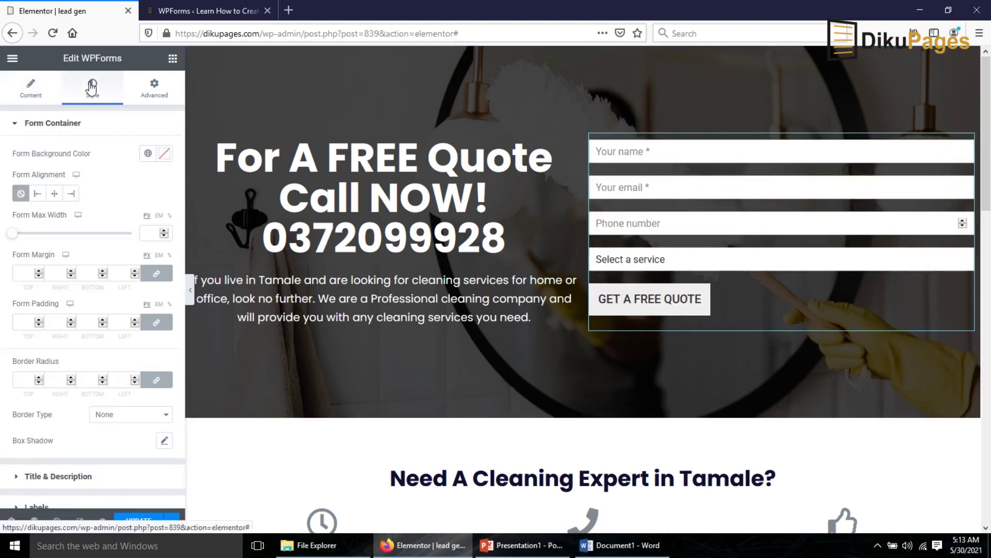
{"action": "scroll", "coordinate": [75, 333], "scroll_direction": "down", "scroll_amount": 5}
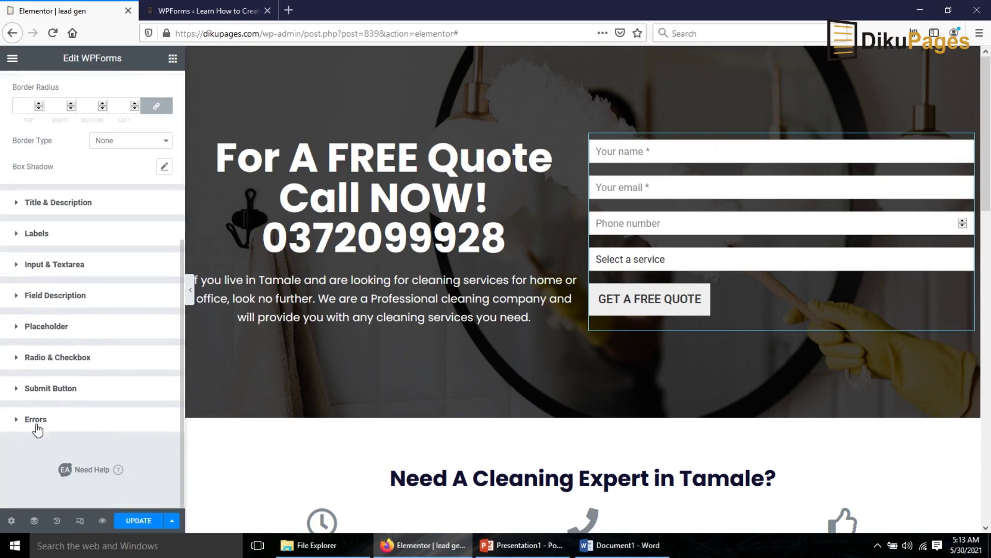
{"action": "left_click", "coordinate": [51, 388]}
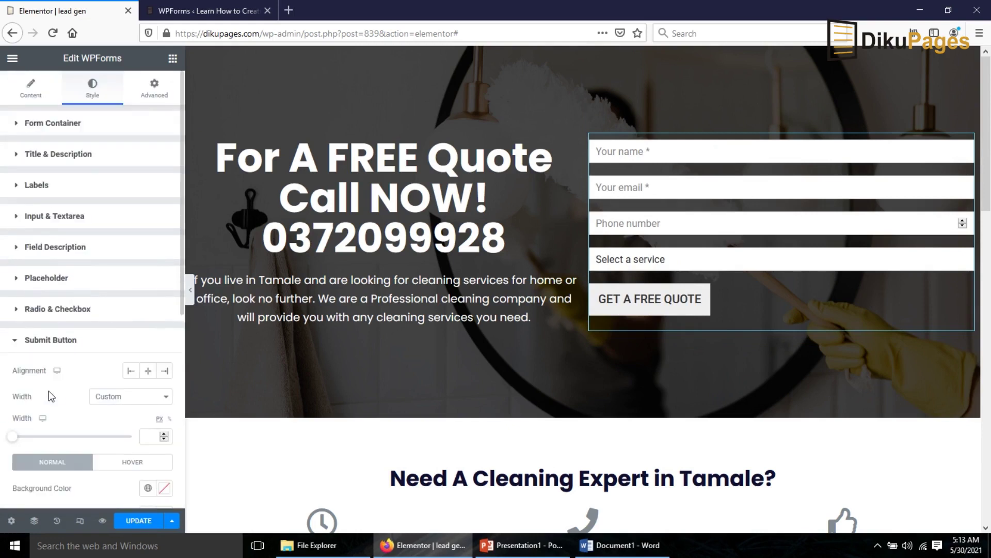
{"action": "left_click", "coordinate": [122, 399]}
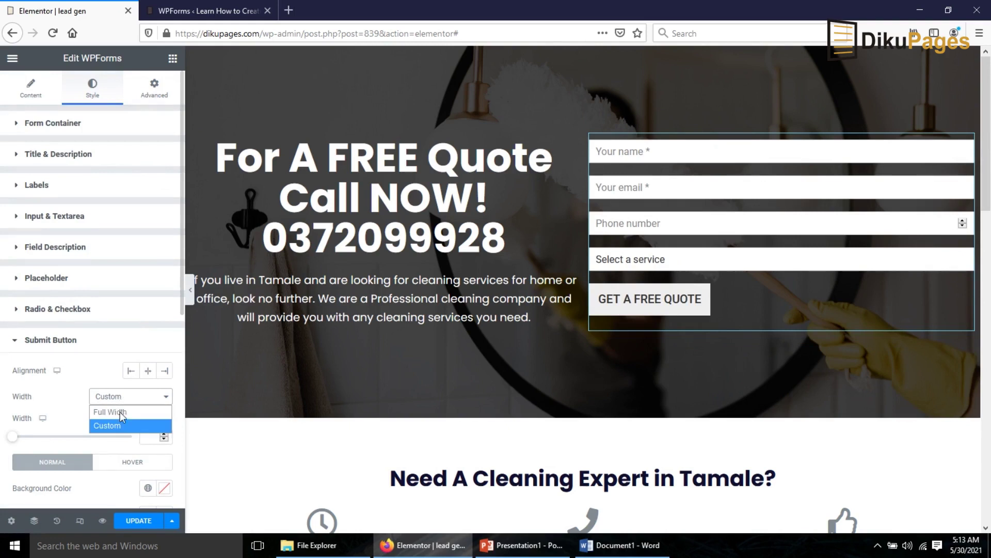
{"action": "left_click", "coordinate": [120, 412]}
- Give the submit button a bright green #5EDD17 background colour
{"action": "scroll", "coordinate": [120, 405], "scroll_direction": "down", "scroll_amount": 3}
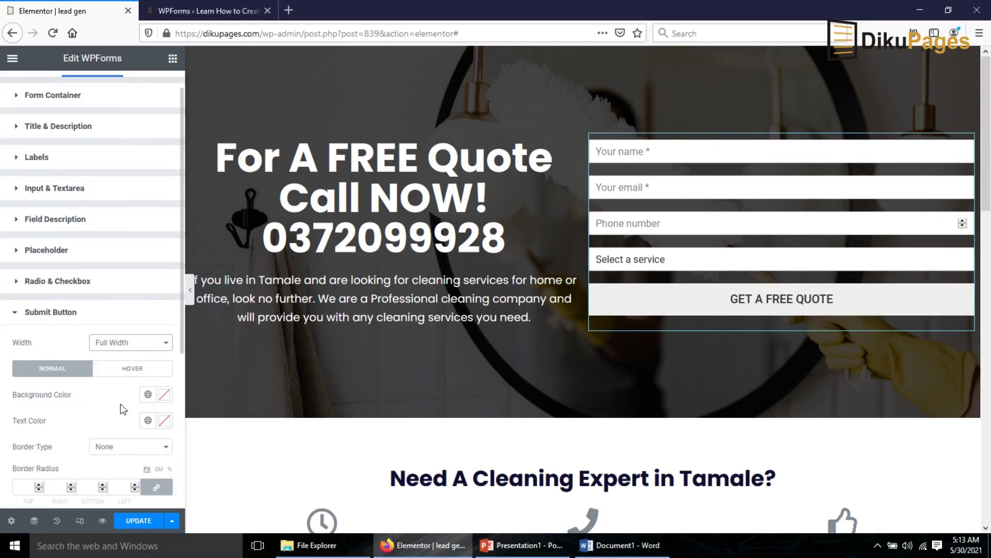
{"action": "left_click", "coordinate": [165, 340]}
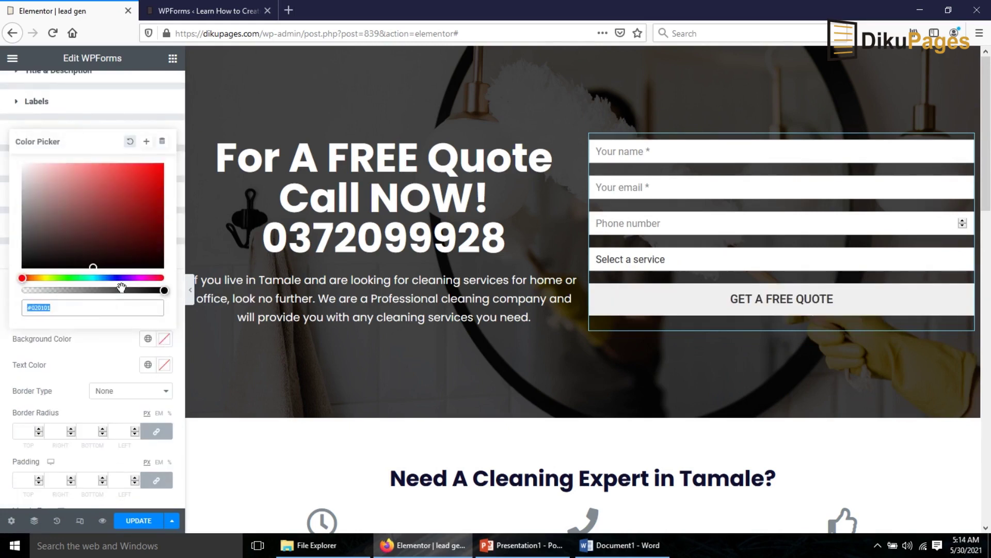
{"action": "left_click", "coordinate": [61, 277]}
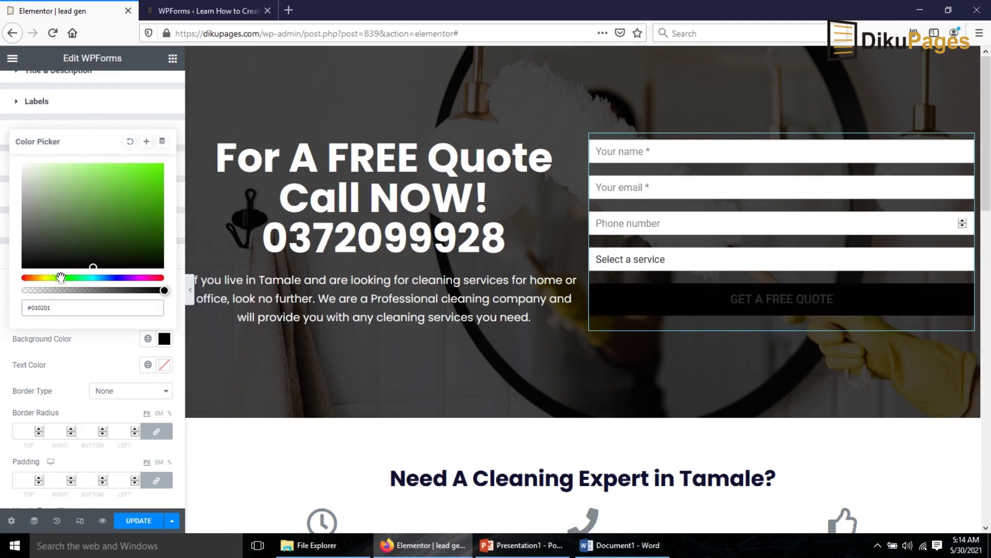
{"action": "left_click", "coordinate": [132, 204]}
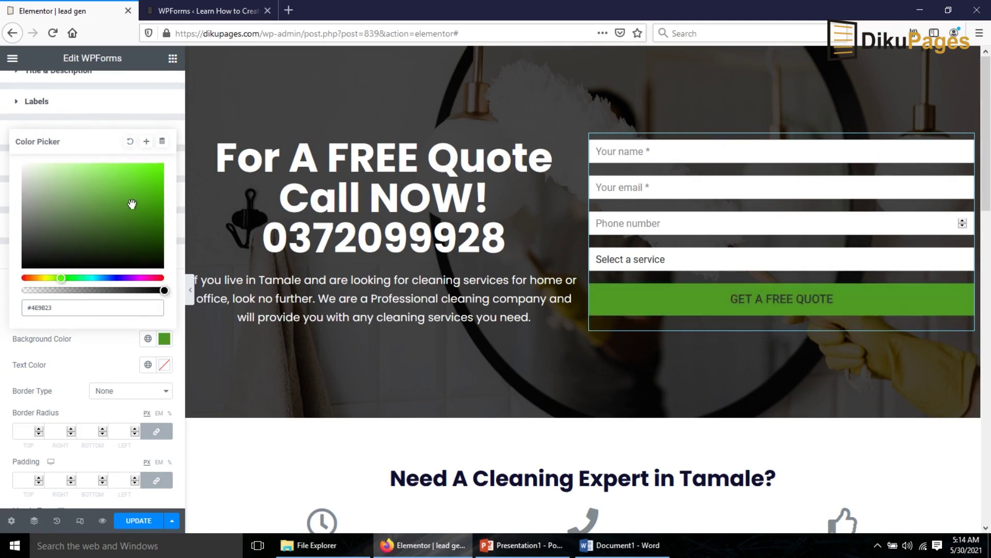
{"action": "left_click_drag", "start_coordinate": [132, 204], "coordinate": [149, 176]}
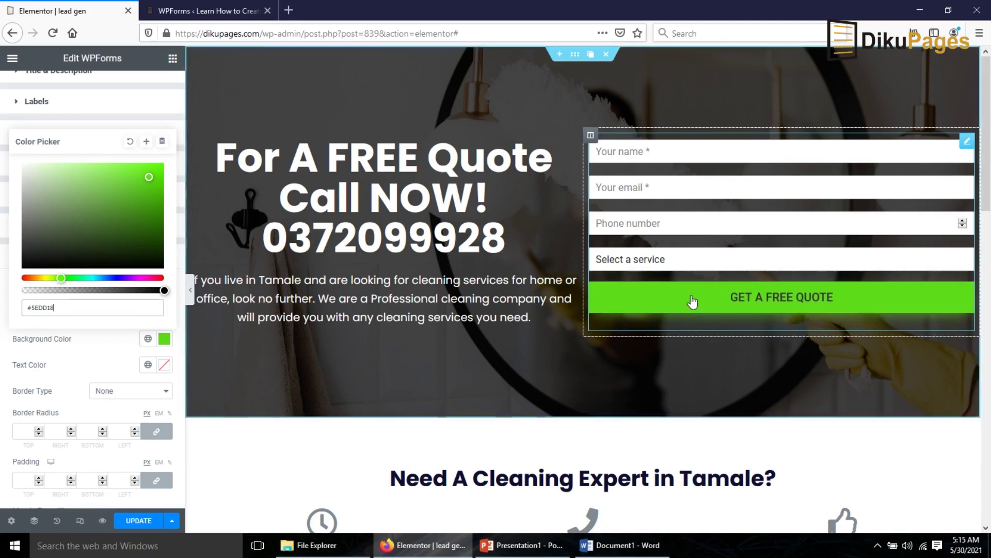
{"action": "left_click", "coordinate": [93, 341]}
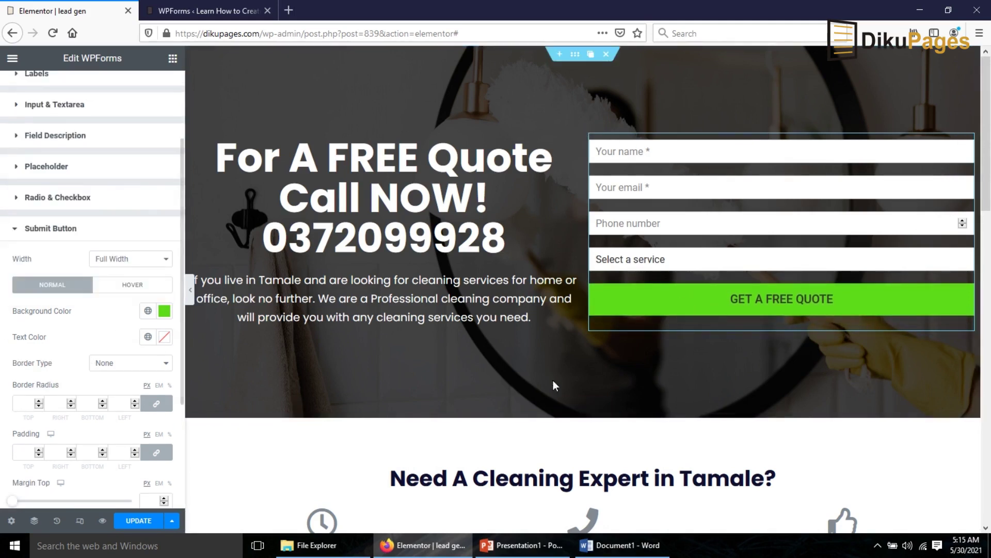
- Set the button text to the Poppins global font at size 40
{"action": "scroll", "coordinate": [137, 362], "scroll_direction": "down", "scroll_amount": 2}
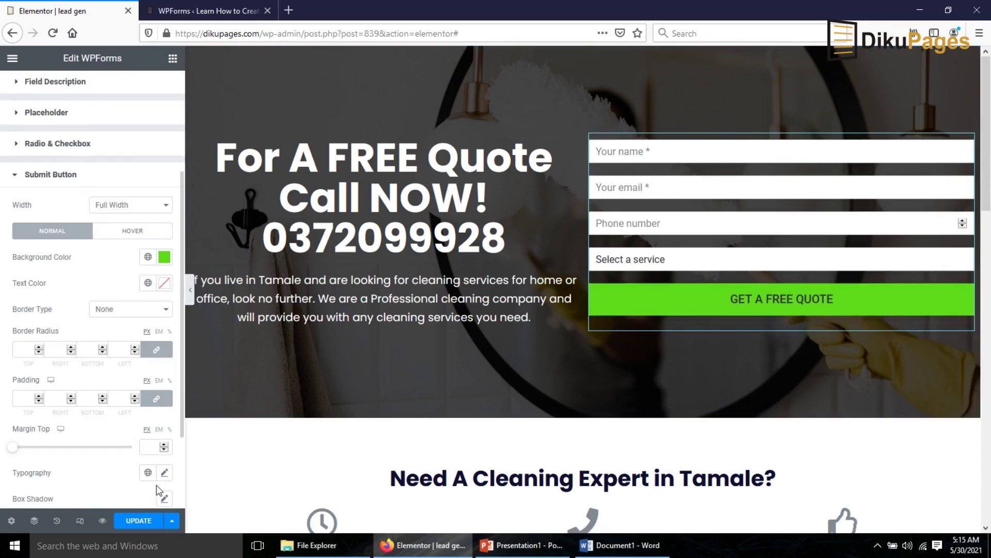
{"action": "left_click", "coordinate": [148, 473]}
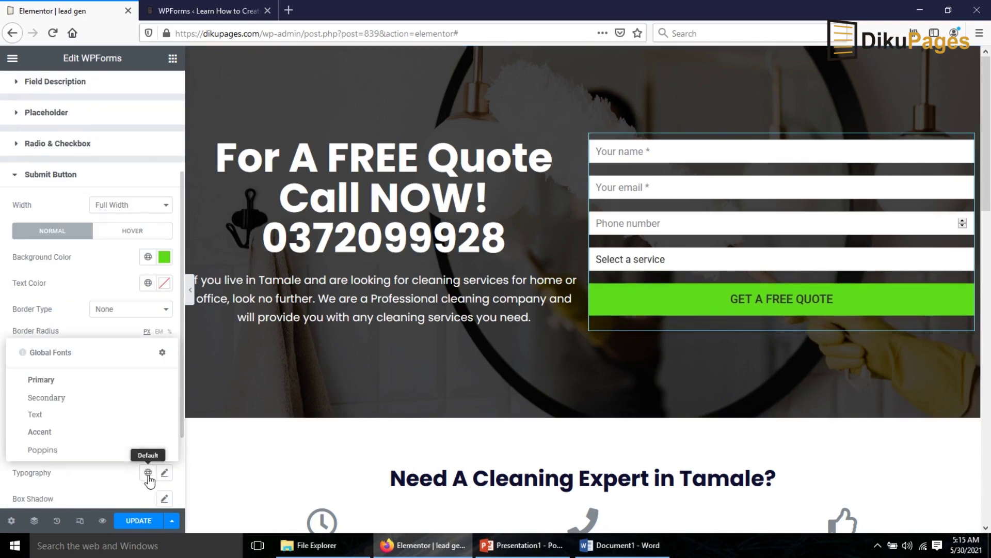
{"action": "left_click", "coordinate": [58, 451]}
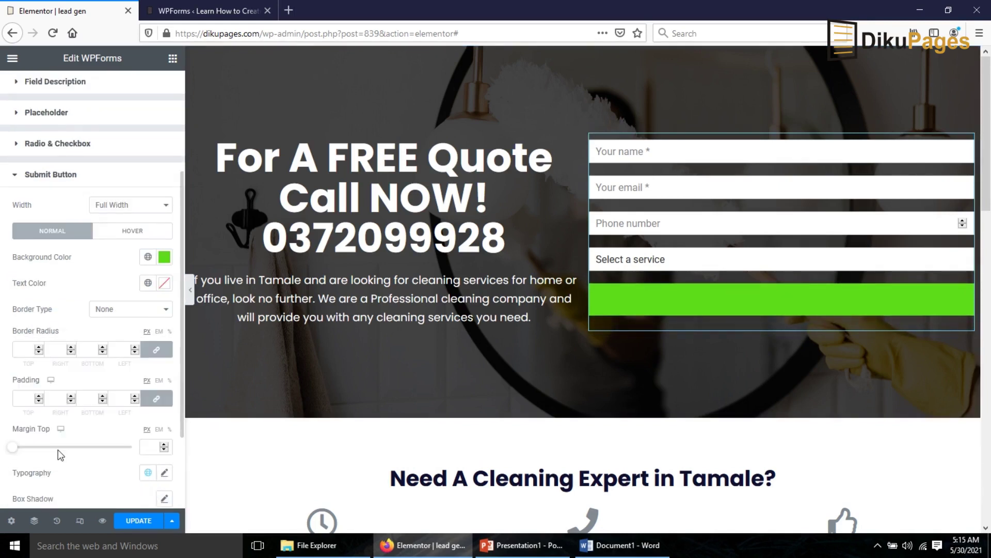
{"action": "left_click", "coordinate": [165, 473]}
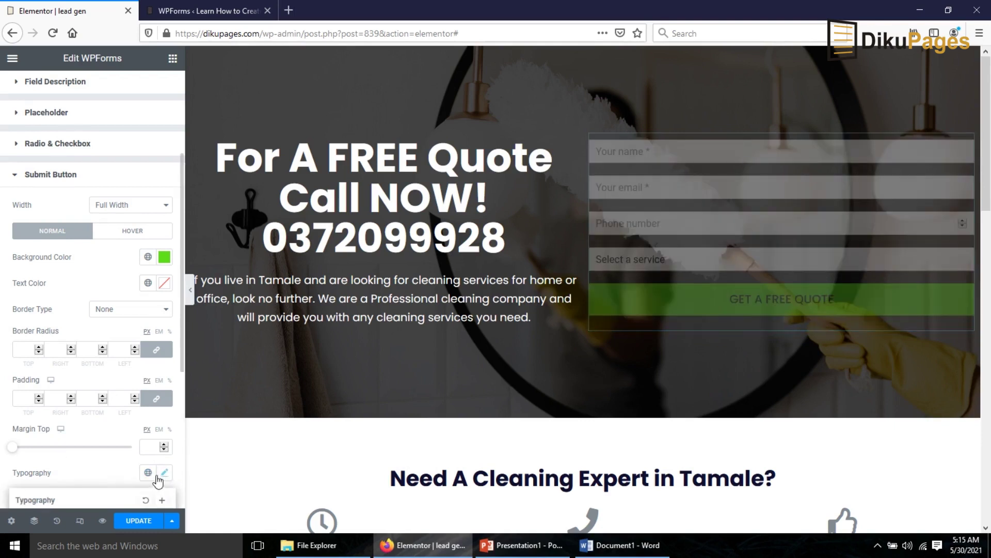
{"action": "scroll", "coordinate": [150, 467], "scroll_direction": "down", "scroll_amount": 3}
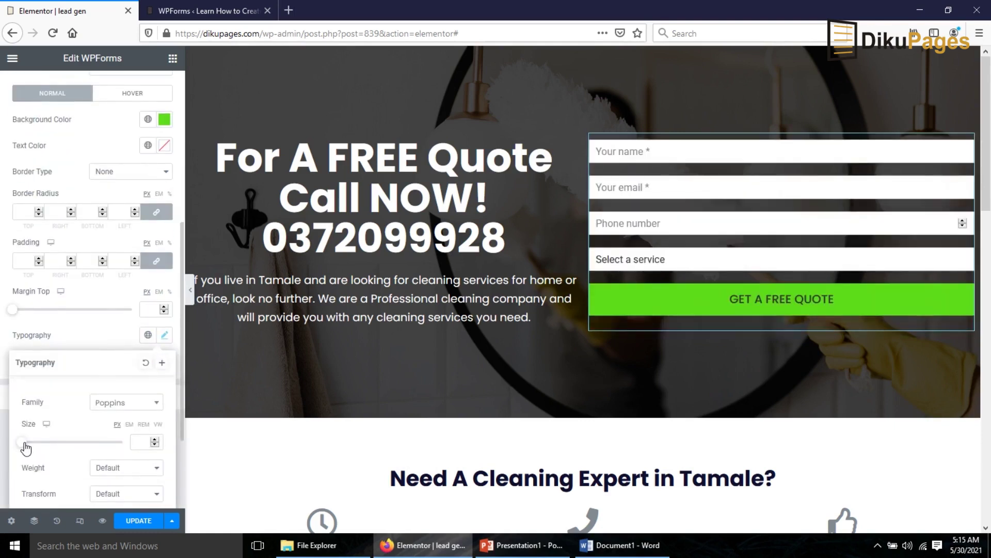
{"action": "left_click_drag", "start_coordinate": [22, 442], "coordinate": [48, 443]}
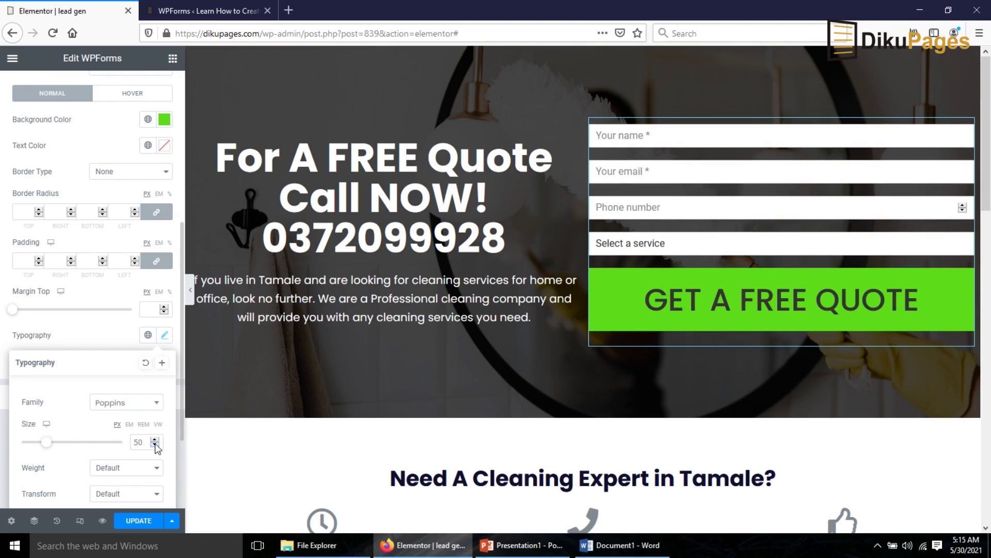
{"action": "left_click", "coordinate": [155, 445]}
{"action": "left_click", "coordinate": [155, 444]}
{"action": "left_click", "coordinate": [155, 444]}
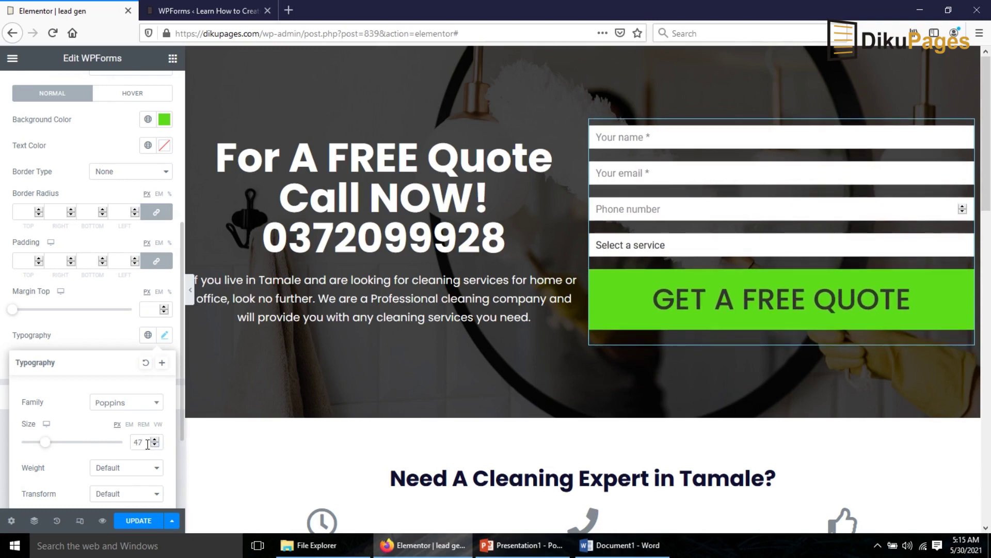
{"action": "type", "text": "40"}
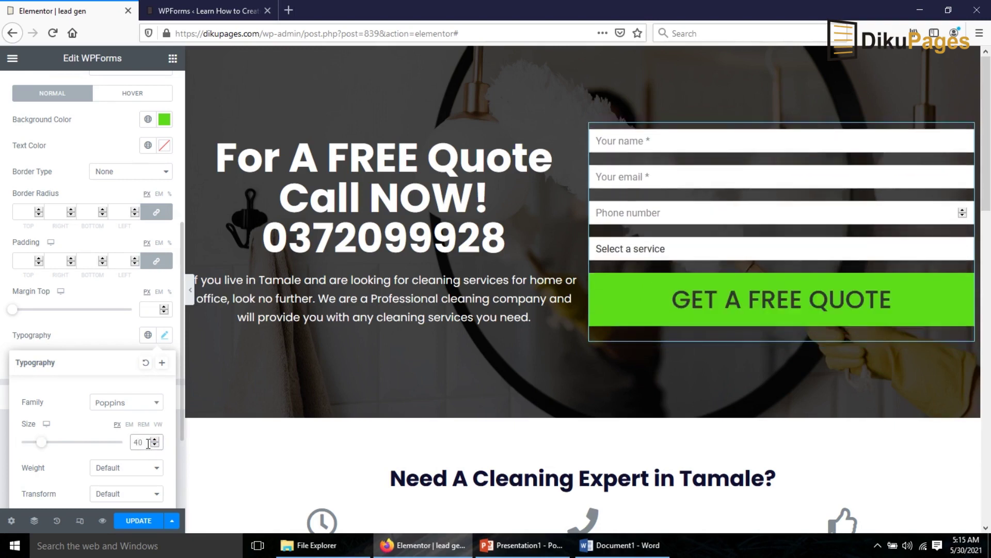
- Widen the button text's letter spacing and save the page
{"action": "scroll", "coordinate": [50, 500], "scroll_direction": "down", "scroll_amount": 3}
{"action": "left_click_drag", "start_coordinate": [57, 497], "coordinate": [178, 506]}
{"action": "left_click", "coordinate": [178, 501]}
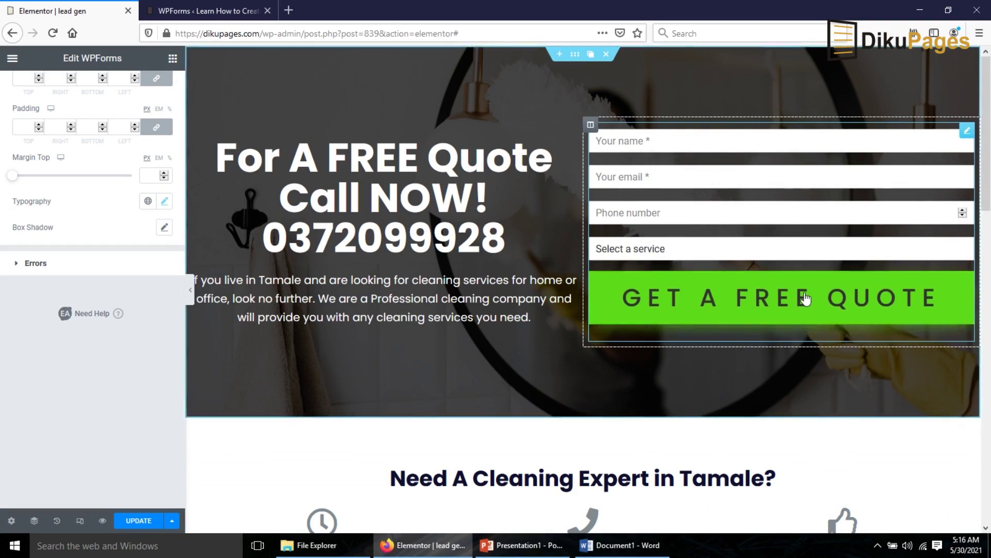
{"action": "left_click", "coordinate": [138, 522]}
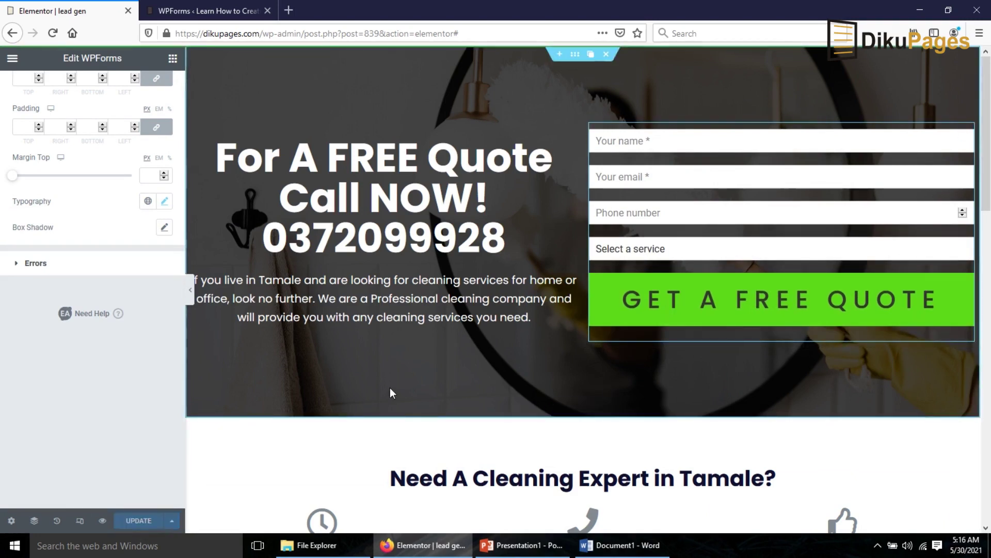
- Preview the page with the editor panel collapsed, then bring the panel back
{"action": "left_click", "coordinate": [191, 290]}
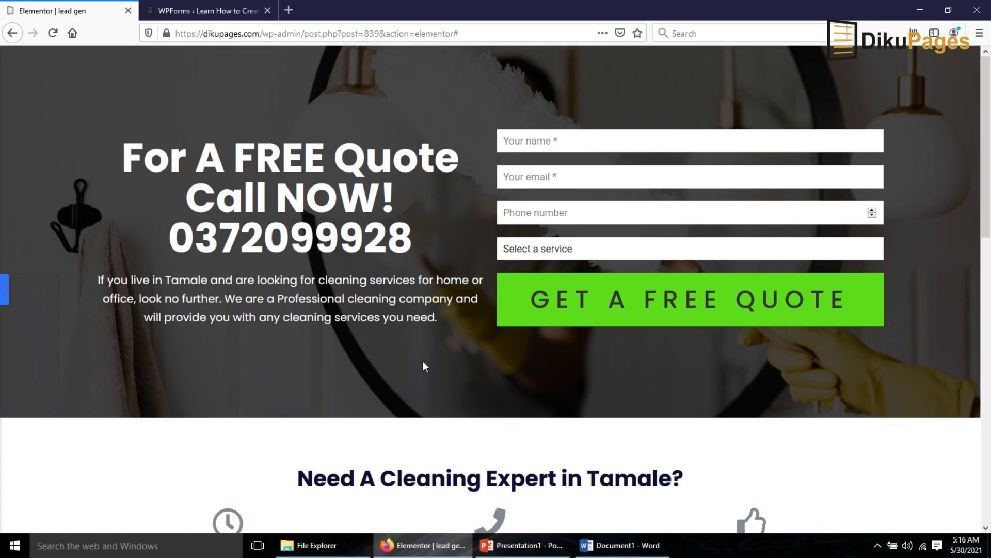
{"action": "left_click", "coordinate": [3, 287]}
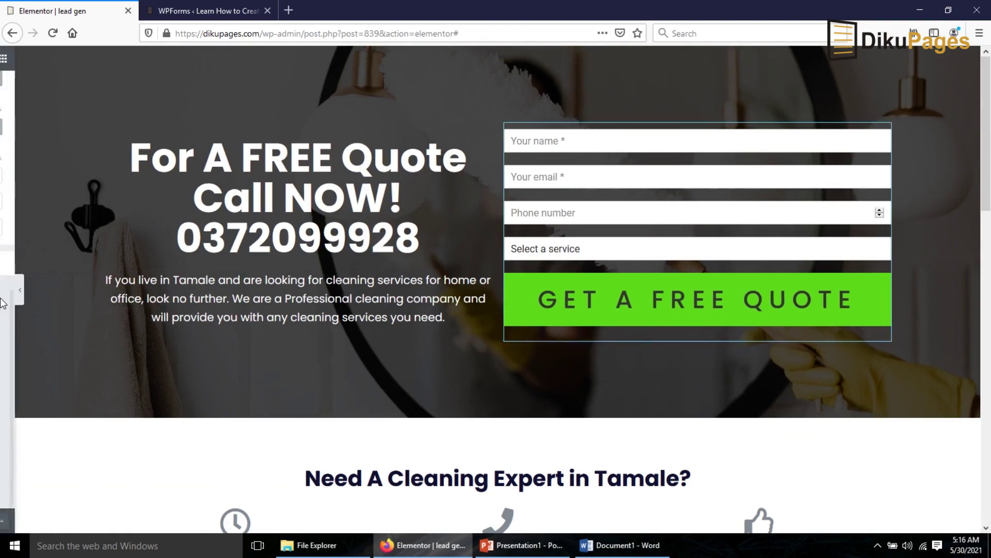
{"action": "scroll", "coordinate": [135, 143], "scroll_direction": "up", "scroll_amount": 1}
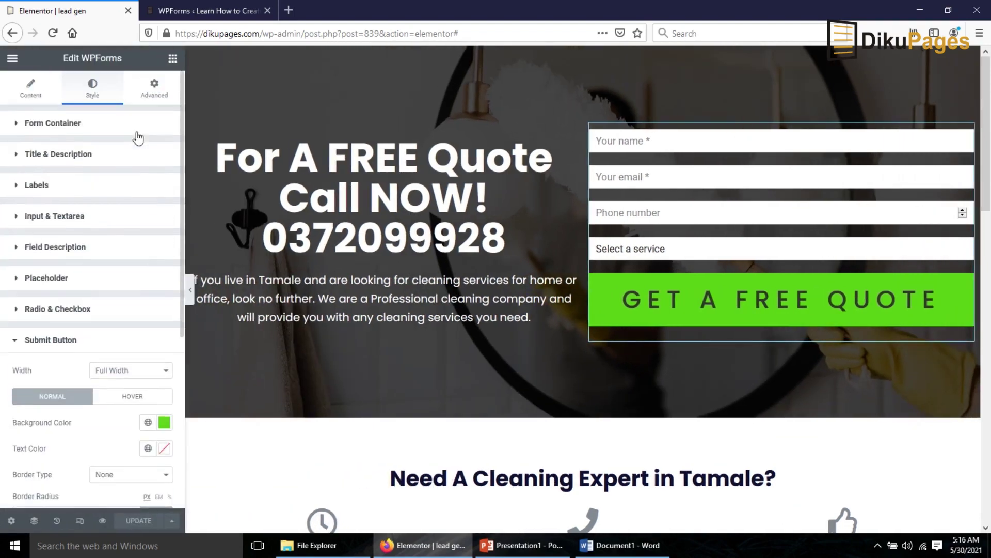
- Give the form widget unlinked 50 px right and left padding
{"action": "left_click", "coordinate": [154, 96]}
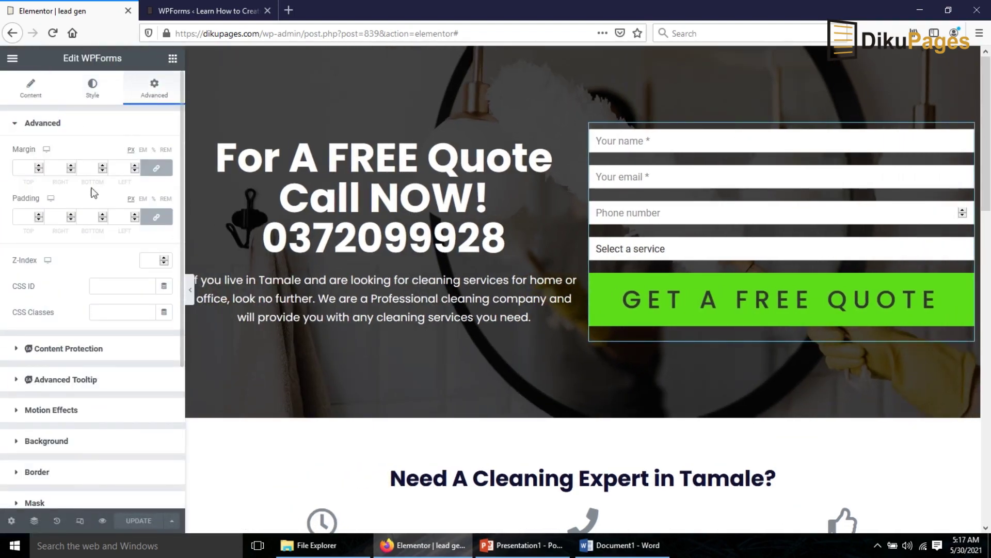
{"action": "left_click", "coordinate": [156, 217]}
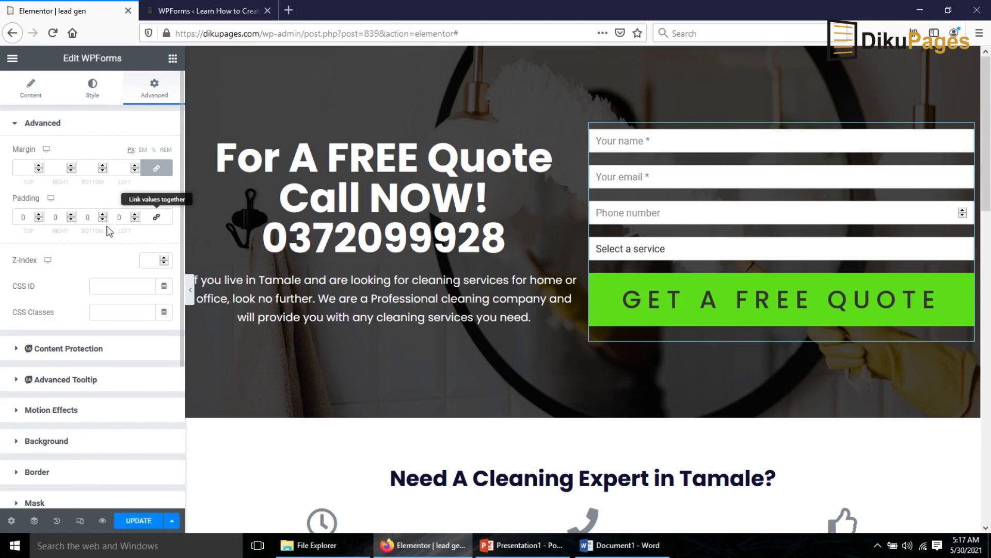
{"action": "left_click", "coordinate": [51, 216]}
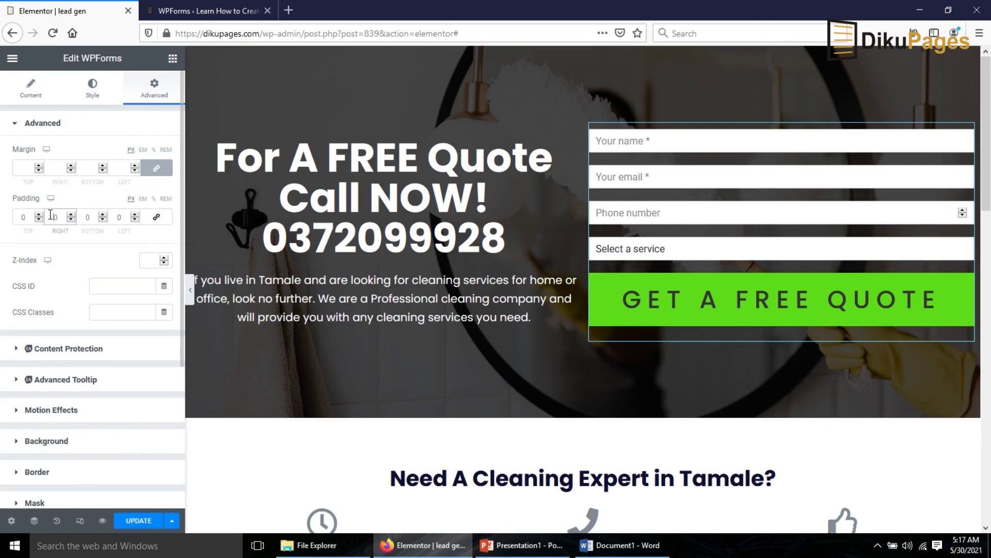
{"action": "type", "text": "5"}
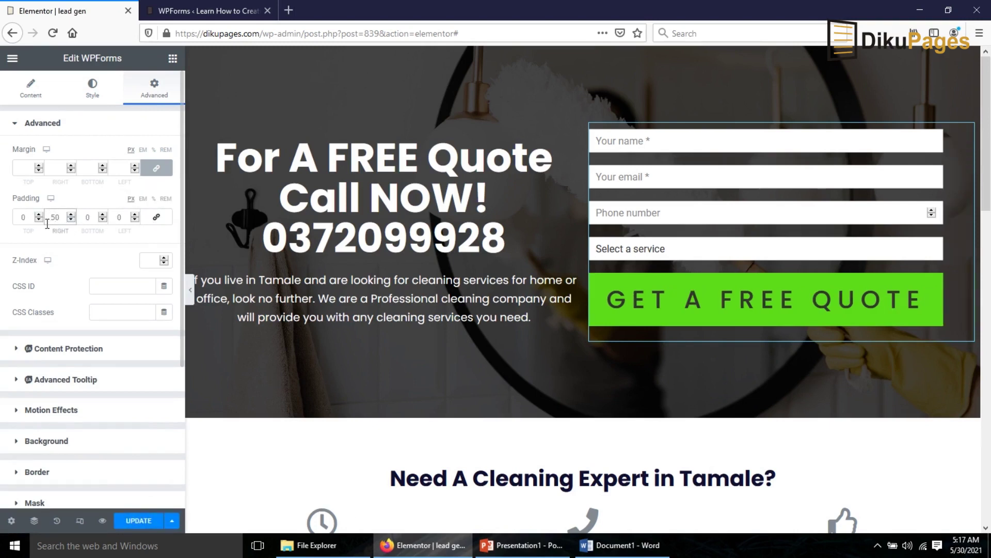
{"action": "left_click", "coordinate": [119, 213]}
{"action": "type", "text": "5"}
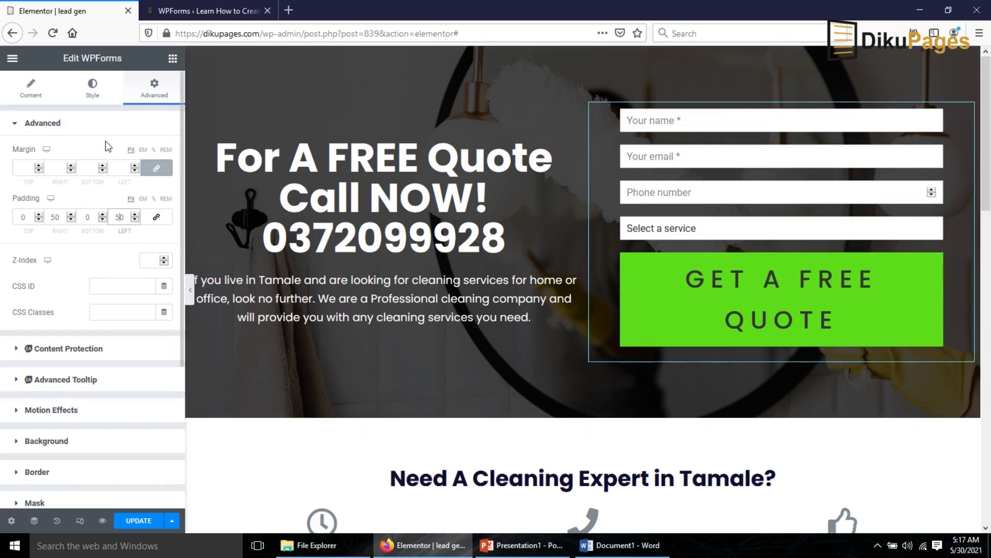
{"action": "left_click", "coordinate": [94, 88]}
- Reduce the submit button text size to 30 so it fits one line, and save
{"action": "scroll", "coordinate": [80, 234], "scroll_direction": "down", "scroll_amount": 5}
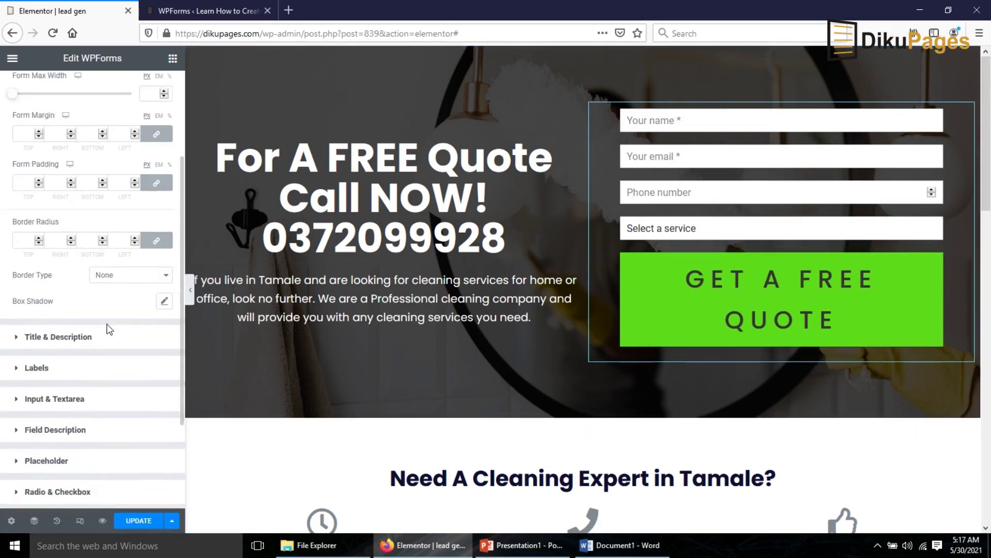
{"action": "left_click", "coordinate": [53, 389]}
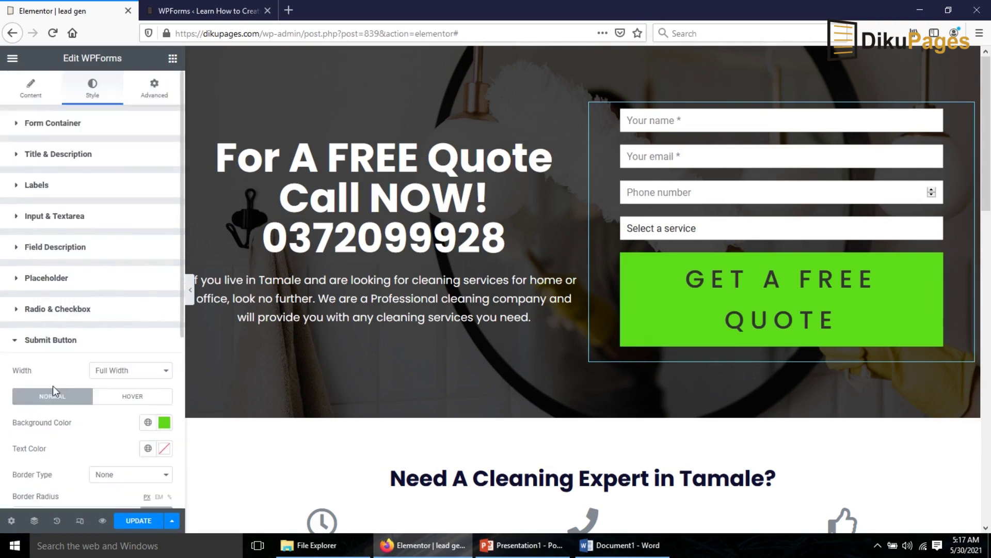
{"action": "scroll", "coordinate": [77, 389], "scroll_direction": "down", "scroll_amount": 5}
{"action": "left_click", "coordinate": [165, 361]}
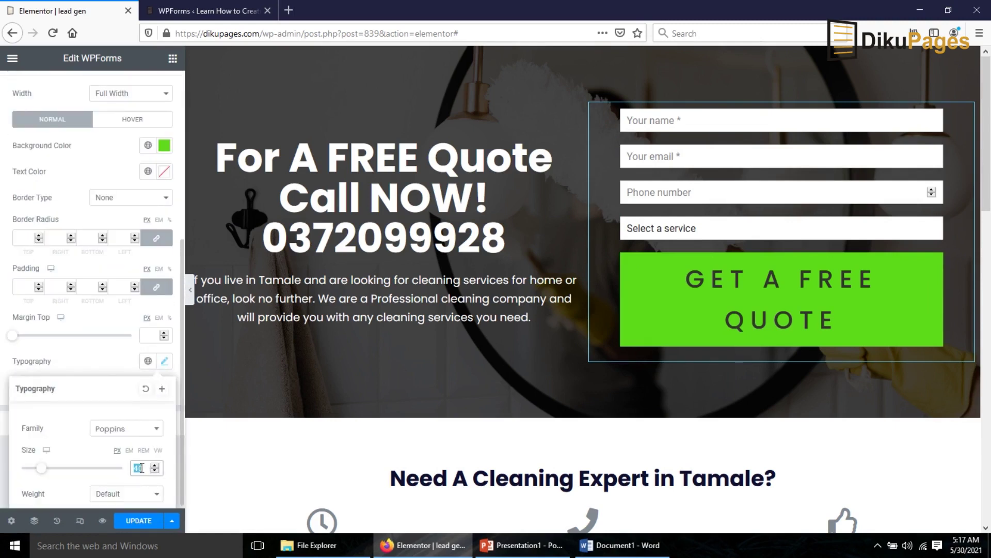
{"action": "type", "text": "30"}
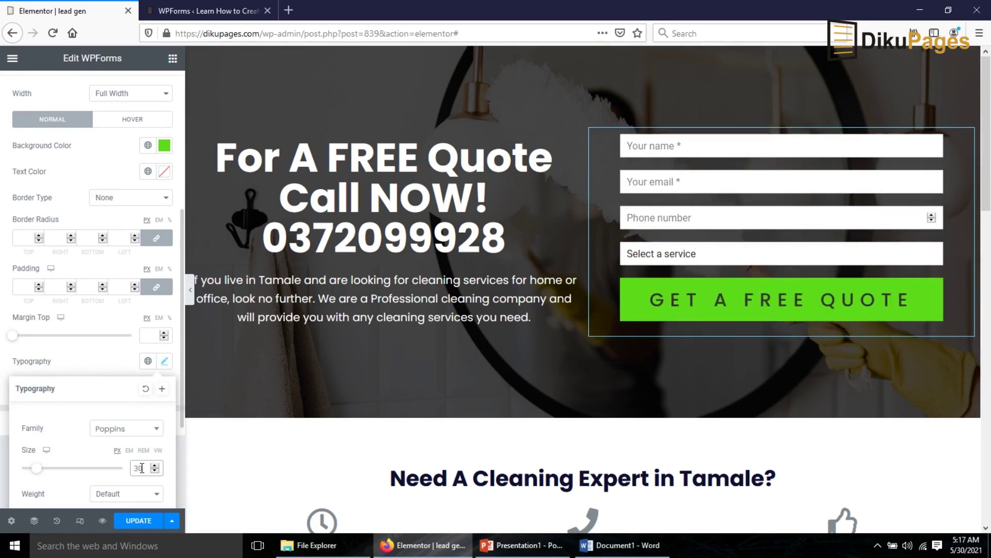
{"action": "left_click", "coordinate": [135, 527]}
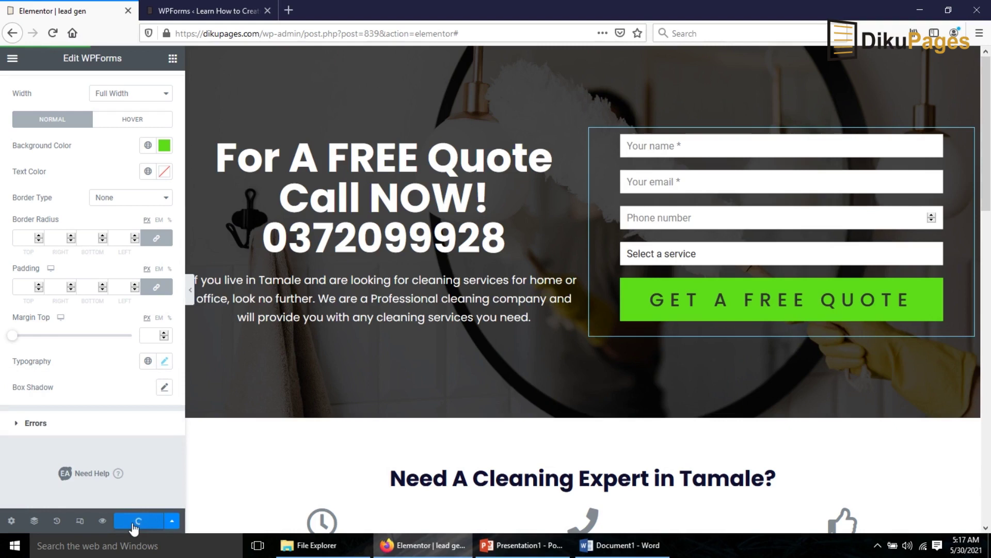
- Collapse the editor panel and scroll through the full-width preview of the finished hero
{"action": "left_click", "coordinate": [190, 300]}
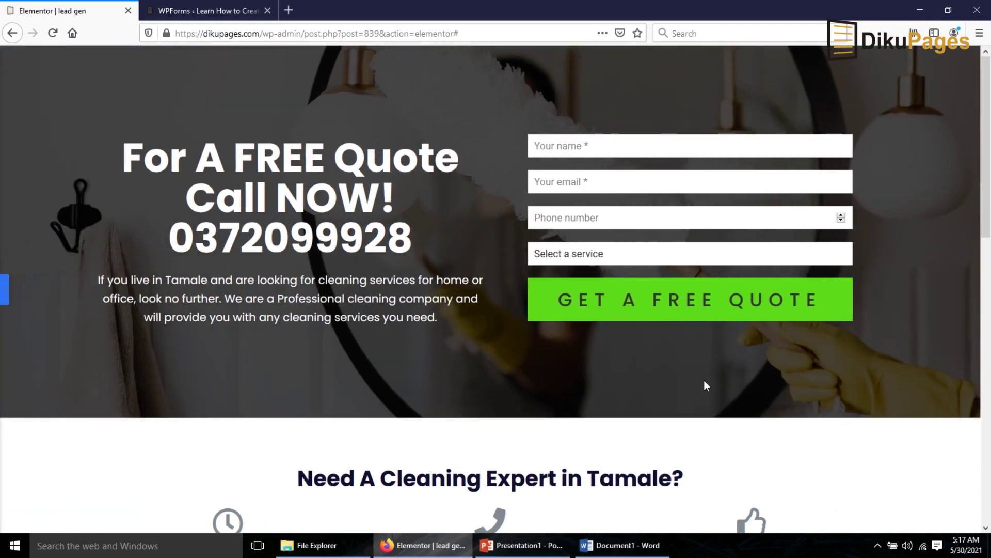
{"action": "scroll", "coordinate": [721, 364], "scroll_direction": "down", "scroll_amount": 7}
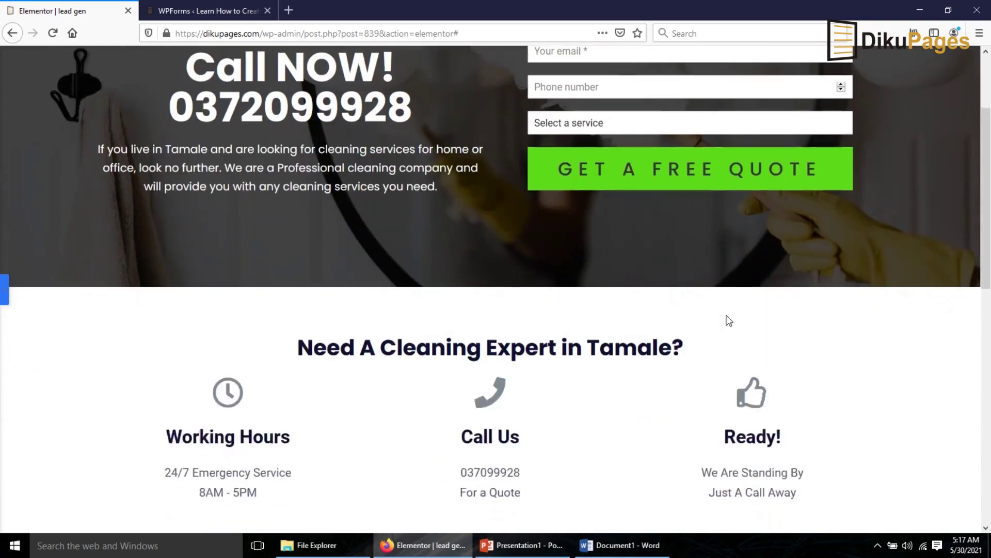
{"action": "scroll", "coordinate": [732, 311], "scroll_direction": "up", "scroll_amount": 7}
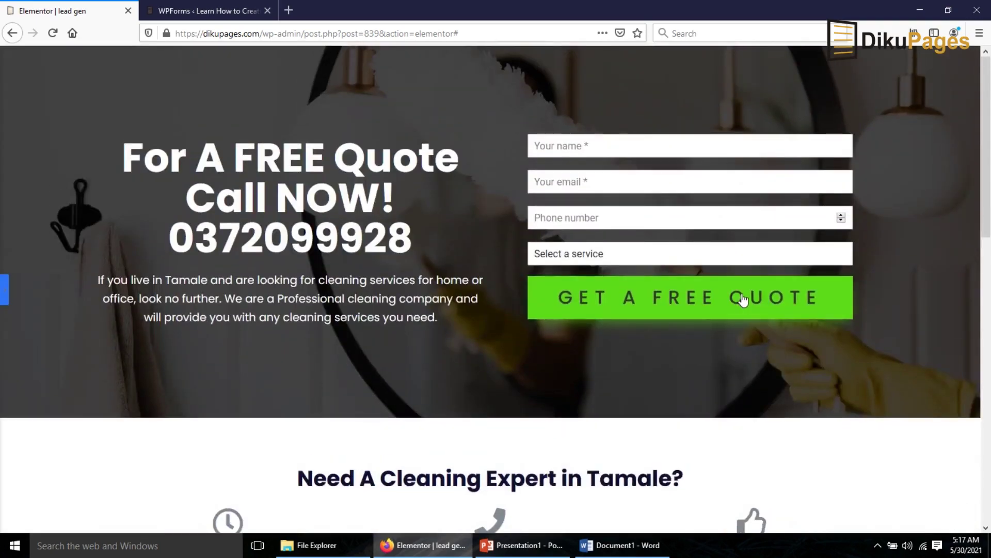
{"action": "scroll", "coordinate": [743, 297], "scroll_direction": "down", "scroll_amount": 13}
{"action": "scroll", "coordinate": [749, 297], "scroll_direction": "up", "scroll_amount": 14}
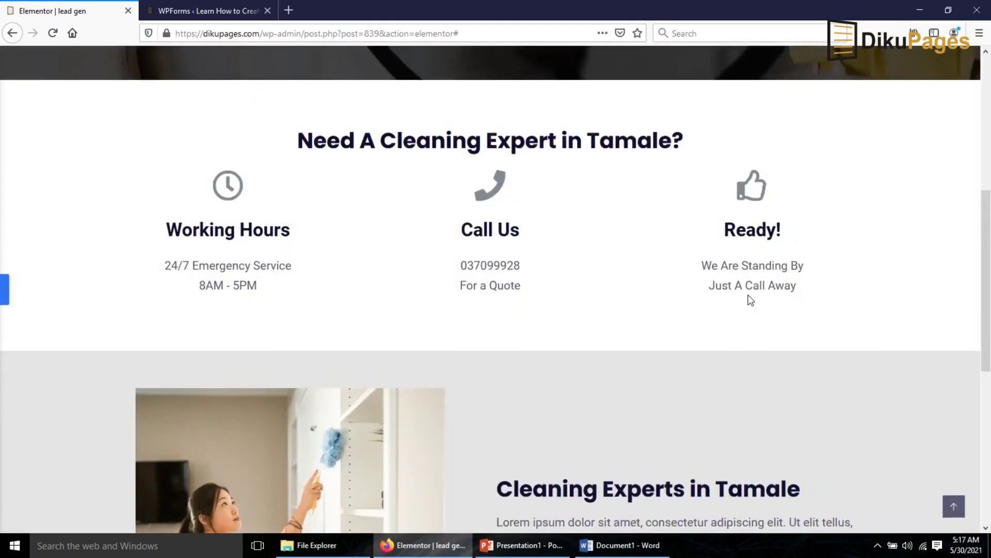